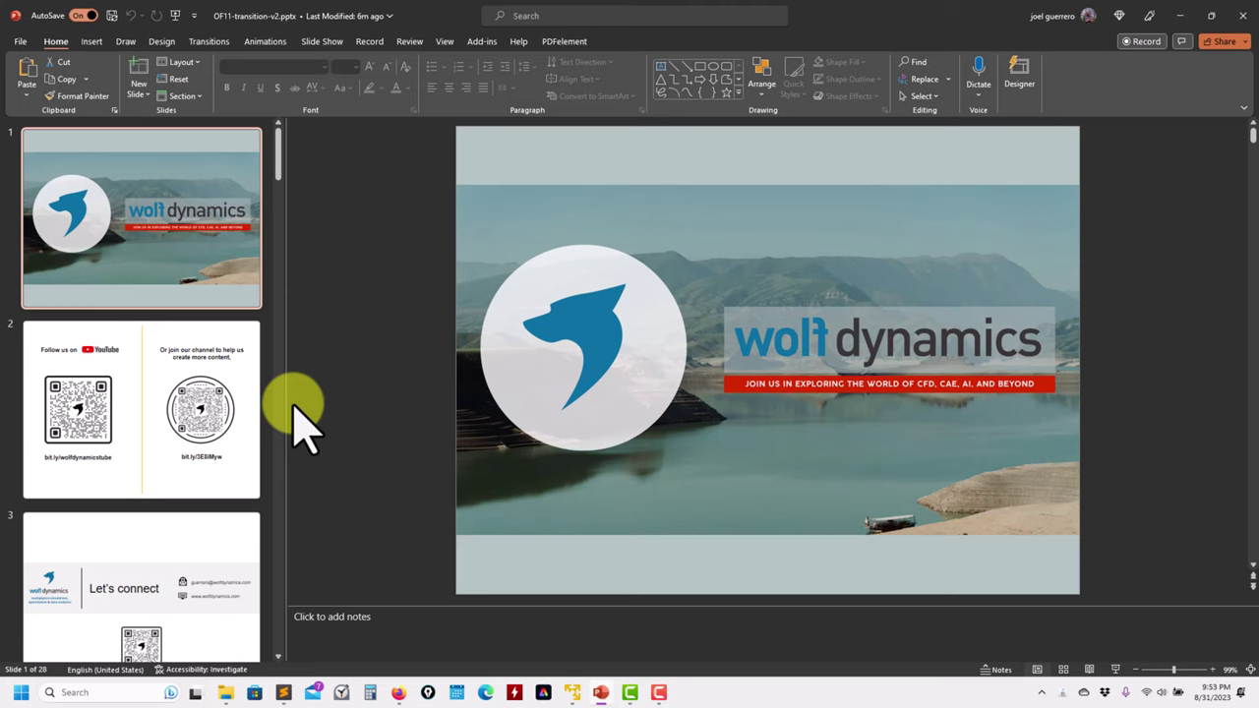
Step through the deck from the title slide to slide 22, 'Tutorial 5 – VOF – The 2D dam break'
key(Down)
key(Down)
key(Down)
key(Down)
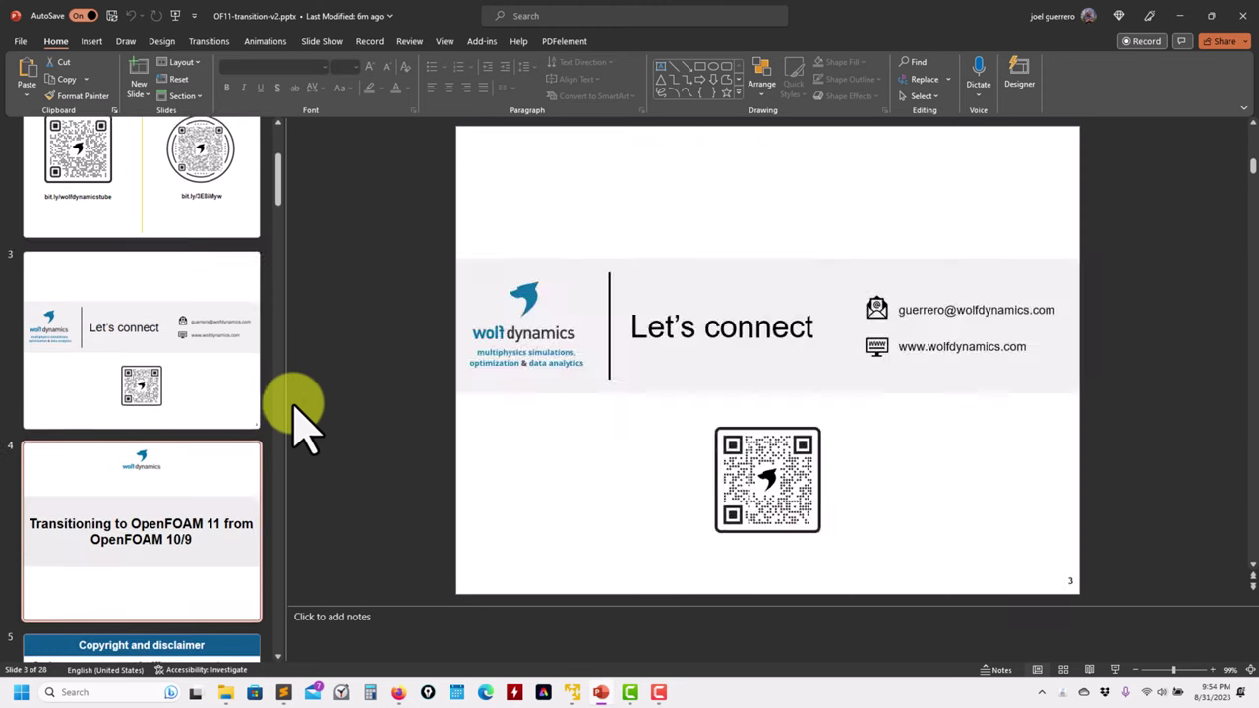
key(Down)
key(Down)
key(Down)
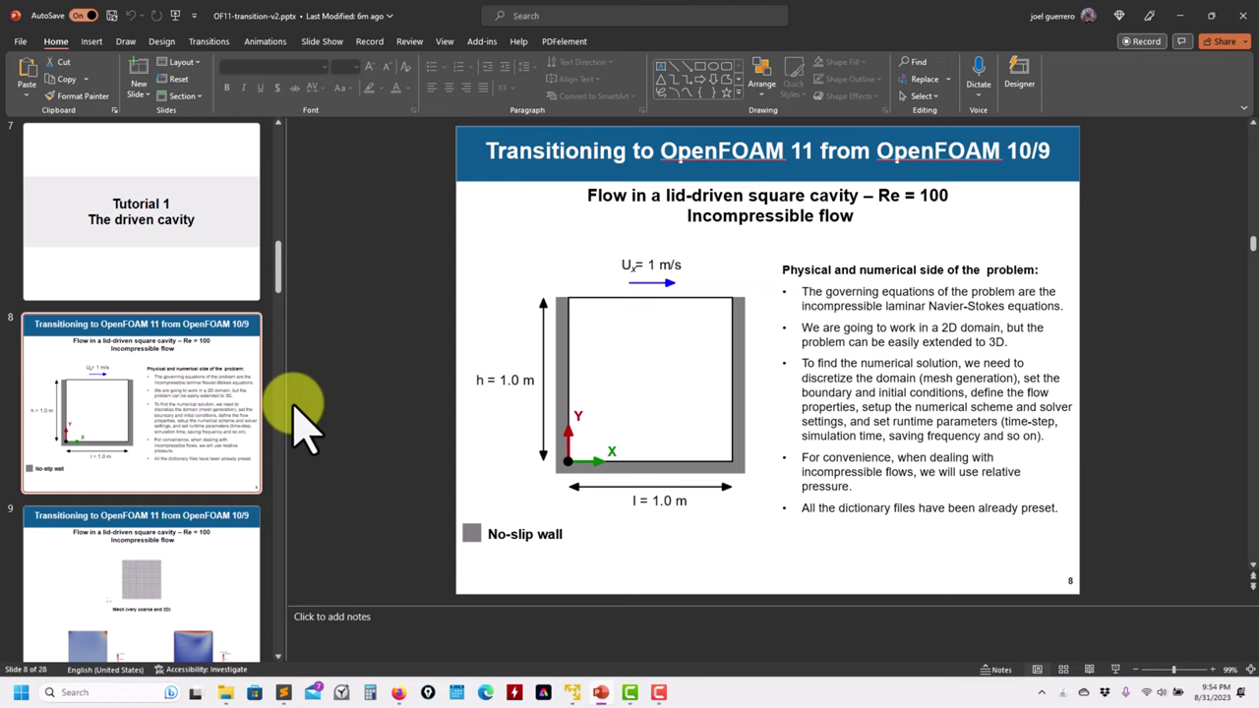
key(Down)
key(Down)
key(Down)
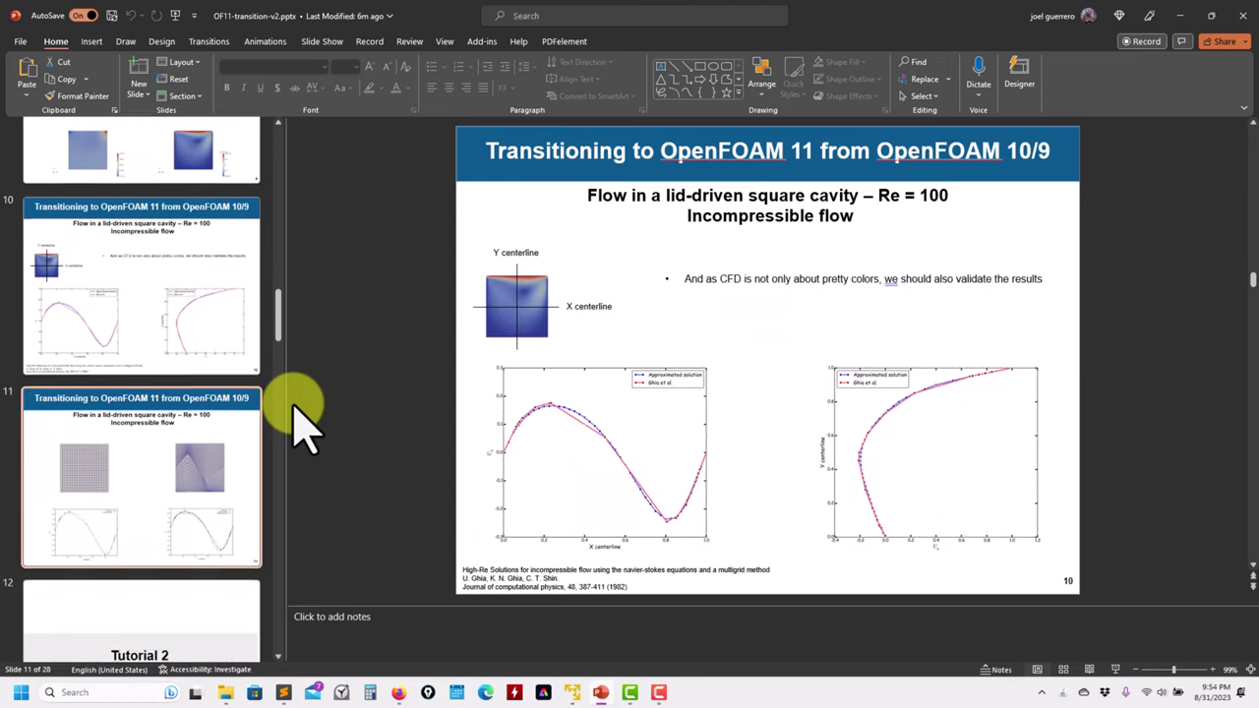
key(Down)
key(Down)
key(Up)
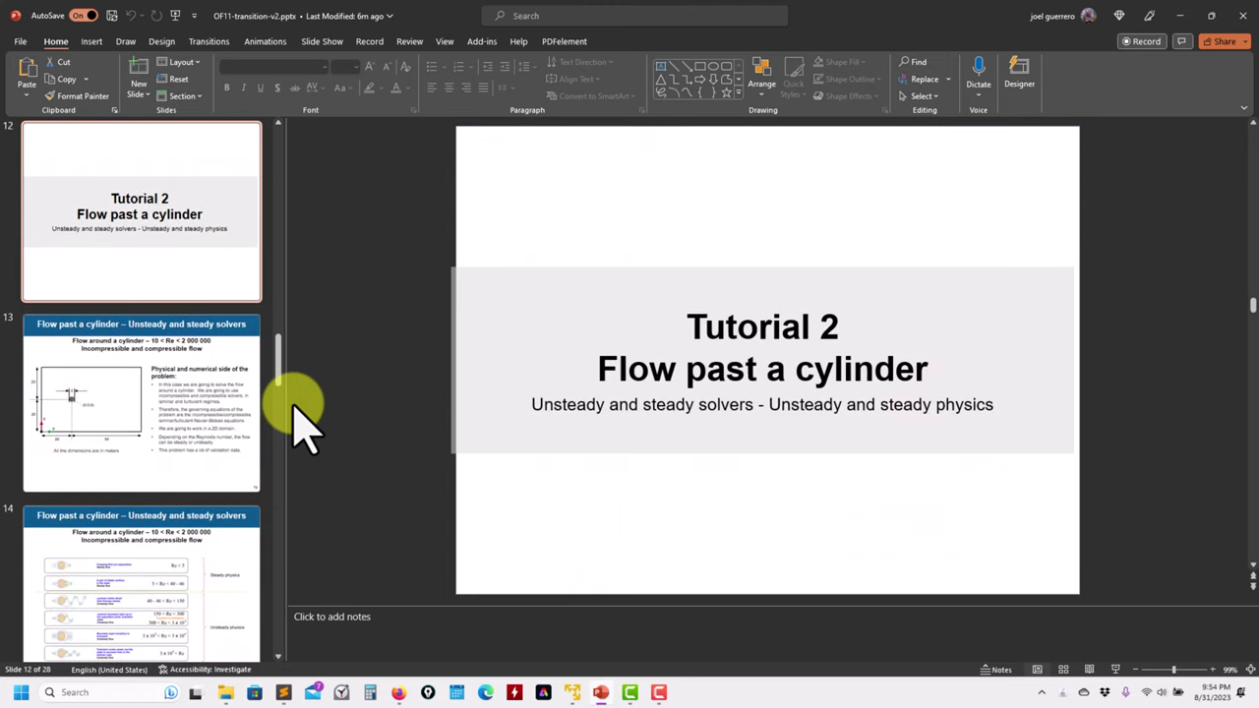
key(Down)
key(Down)
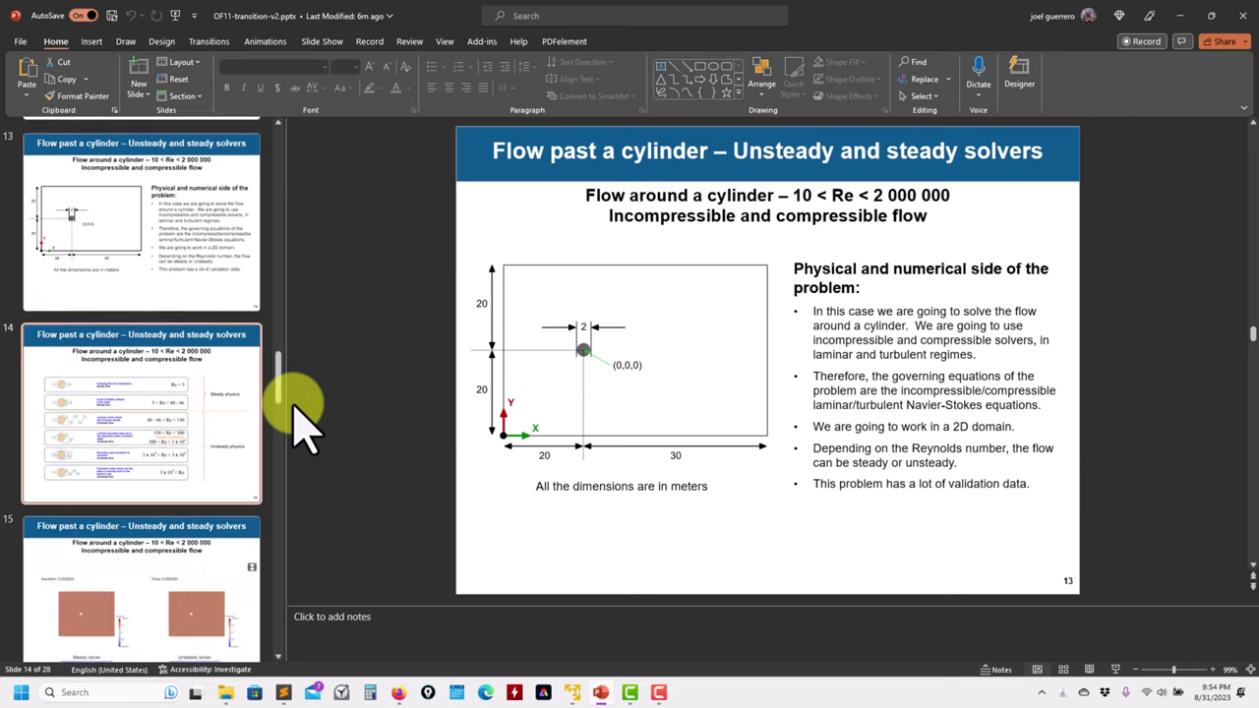
key(Down)
key(Down)
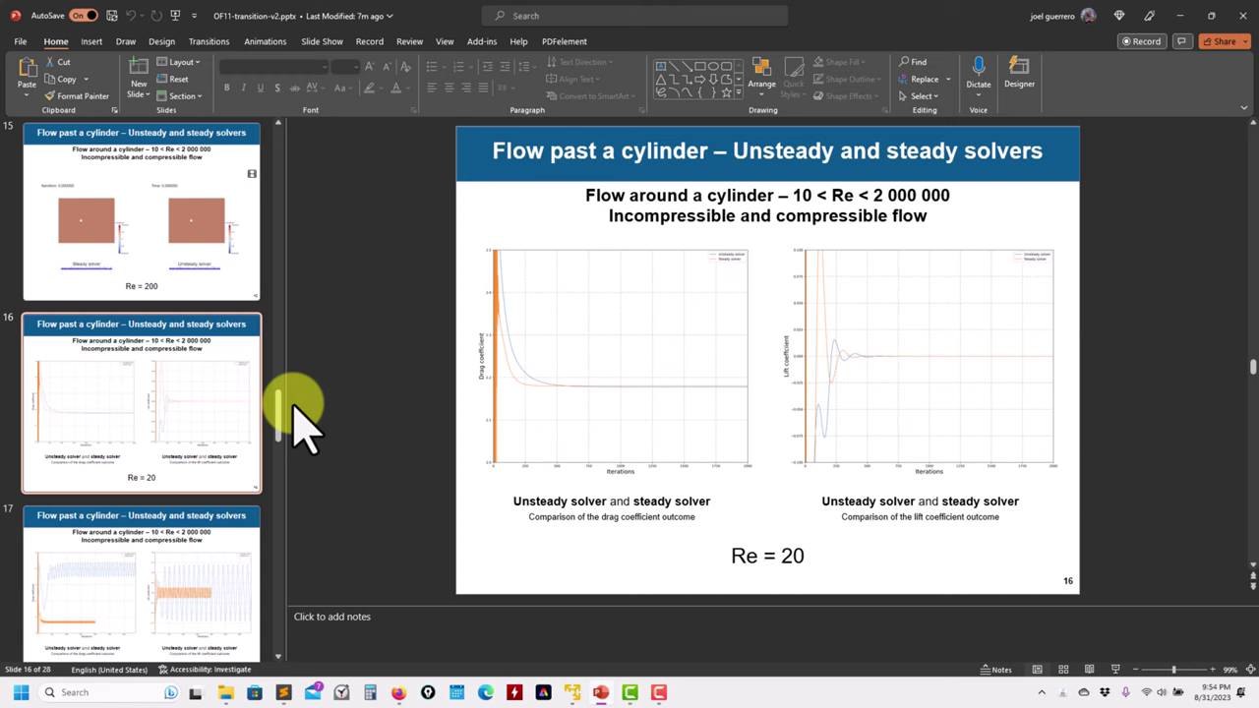
key(Down)
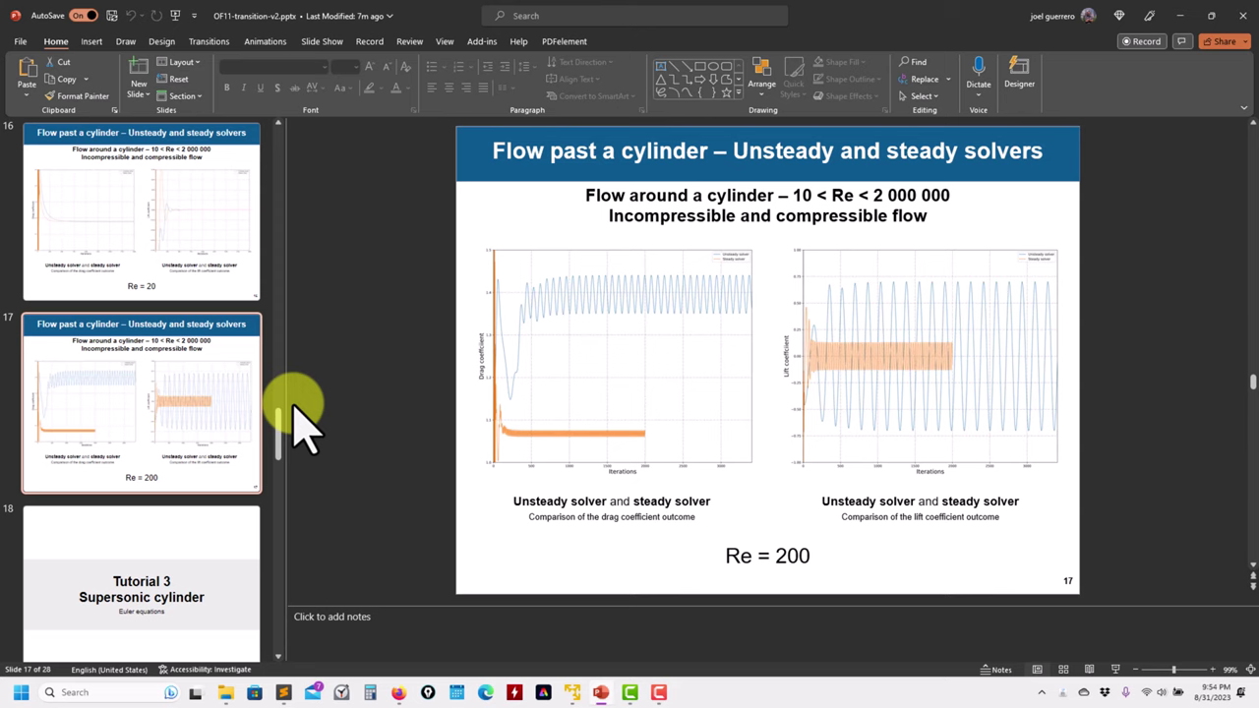
key(Down)
key(Down)
key(Down)
key(Down)
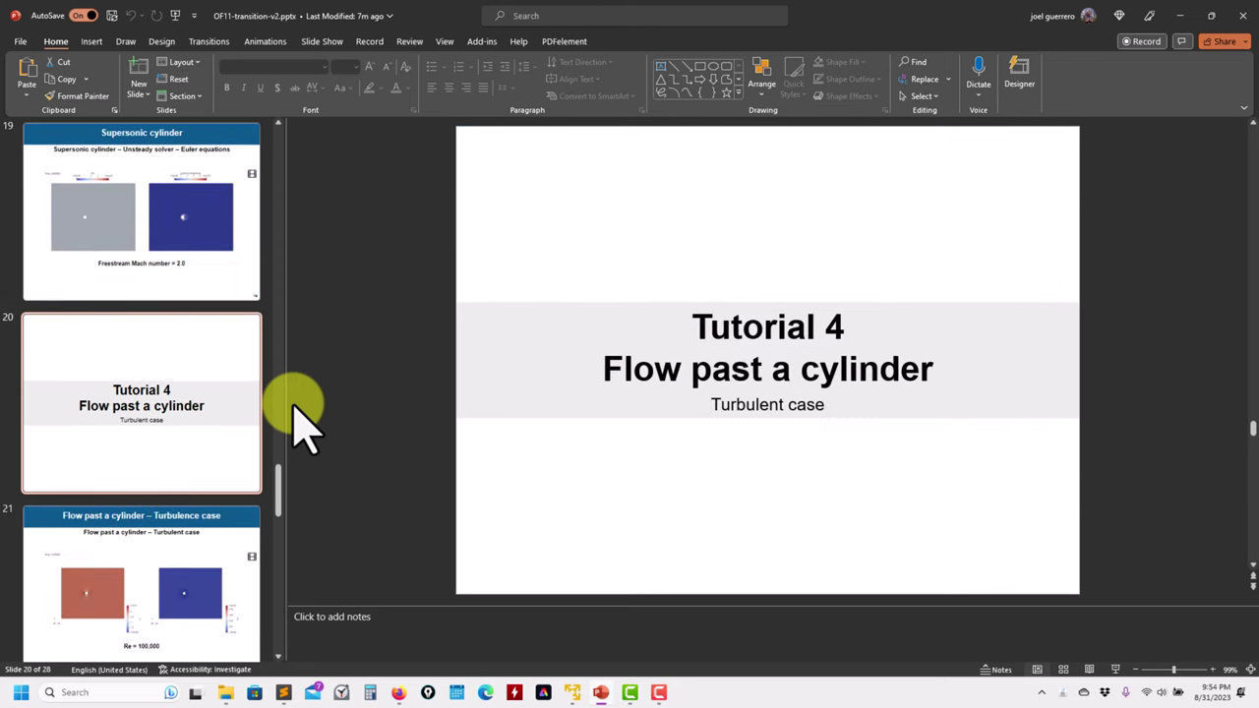
key(Down)
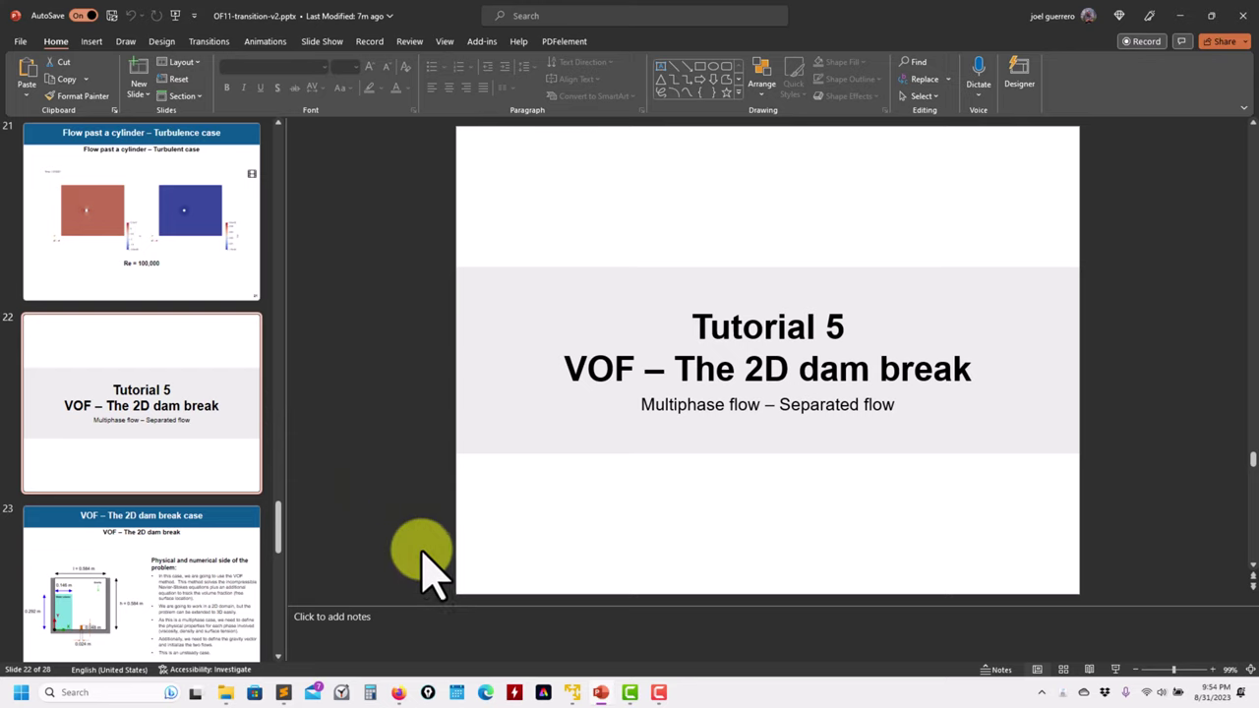
In a new Firefox tab, search Google for 'openfoam modular solvers'
click(399, 692)
click(522, 12)
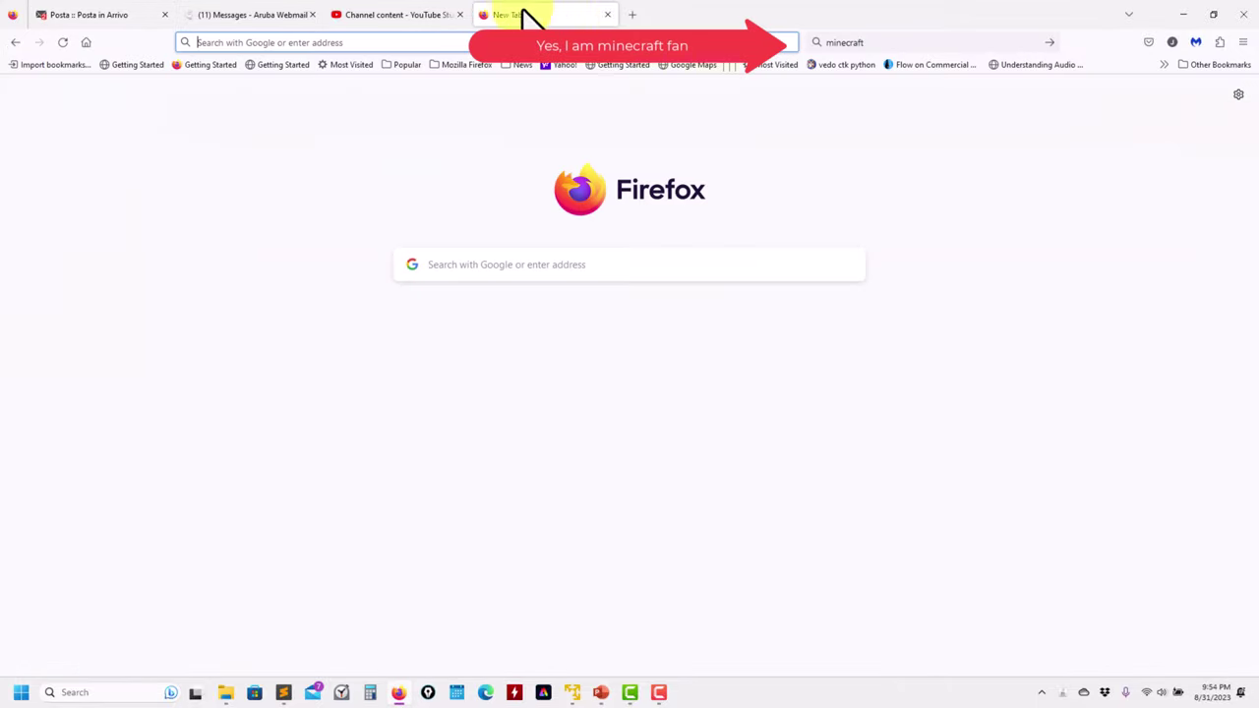
click(554, 45)
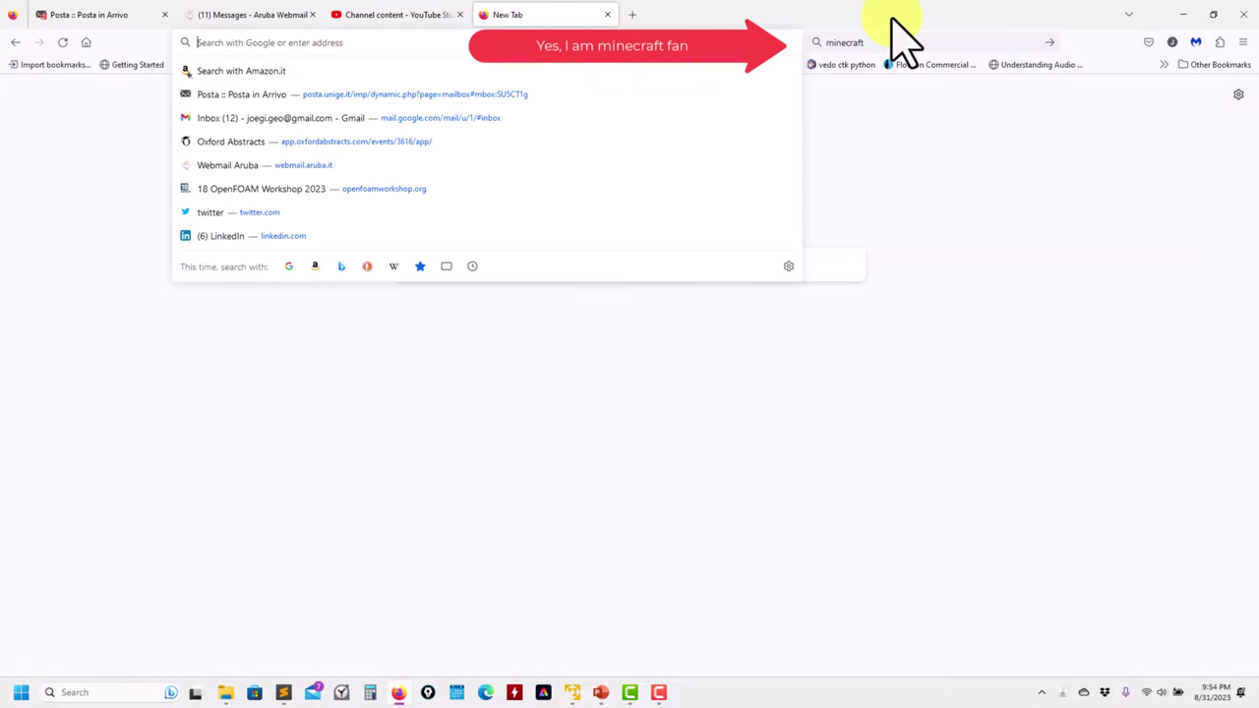
click(869, 42)
text(op)
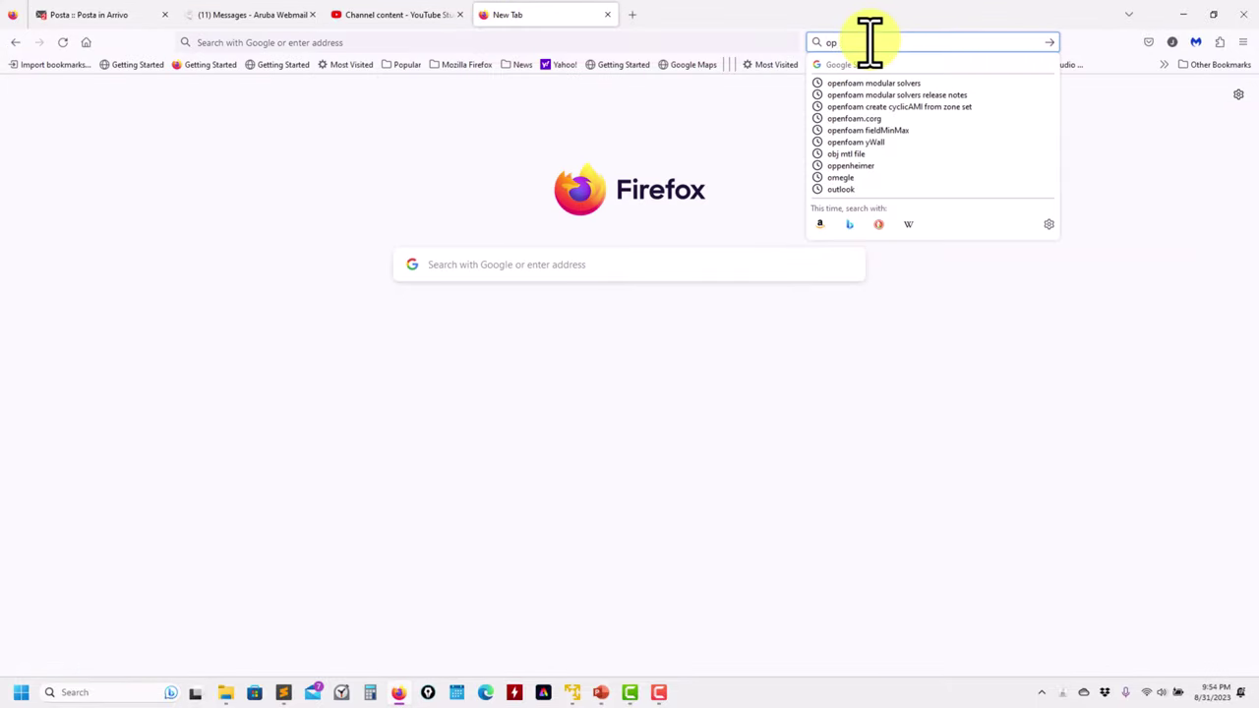
text(enfoam modular solvers)
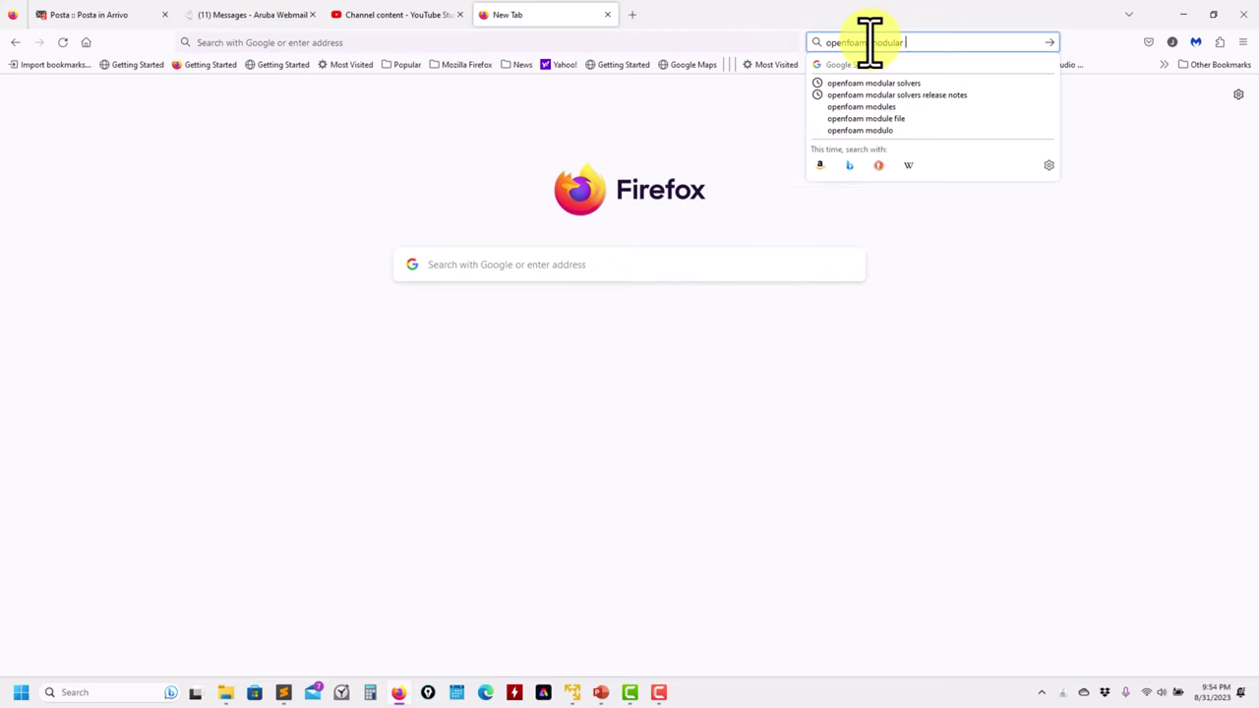
key(Return)
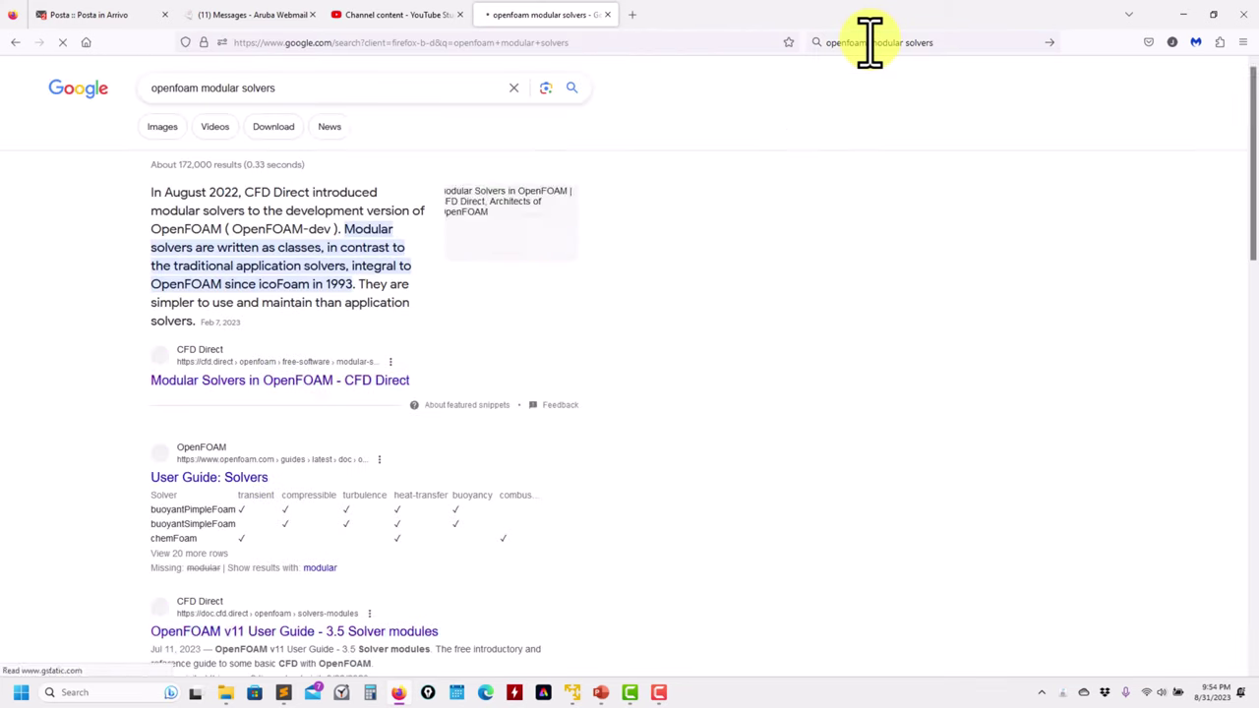
Read CFD Direct's 'Modular Solvers in OpenFOAM' down to the solver hierarchy chart, then minimize Firefox
click(313, 382)
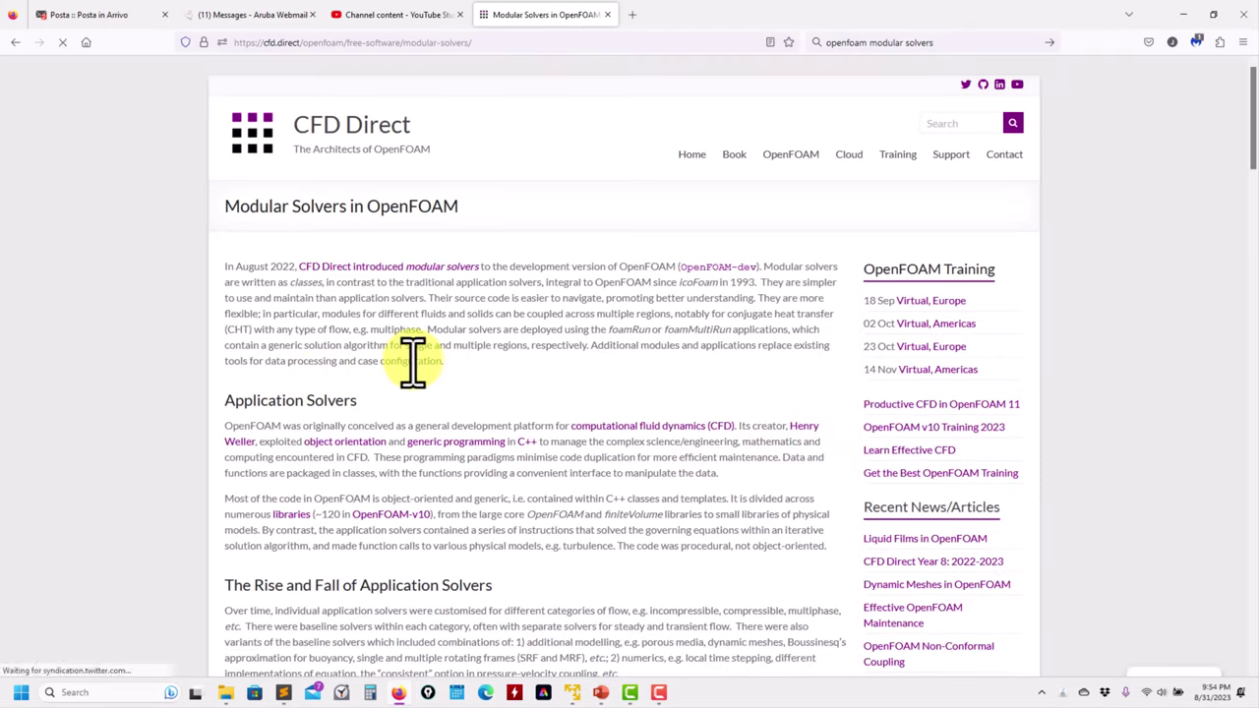
scroll(413, 360, down, 15)
scroll(413, 362, down, 5)
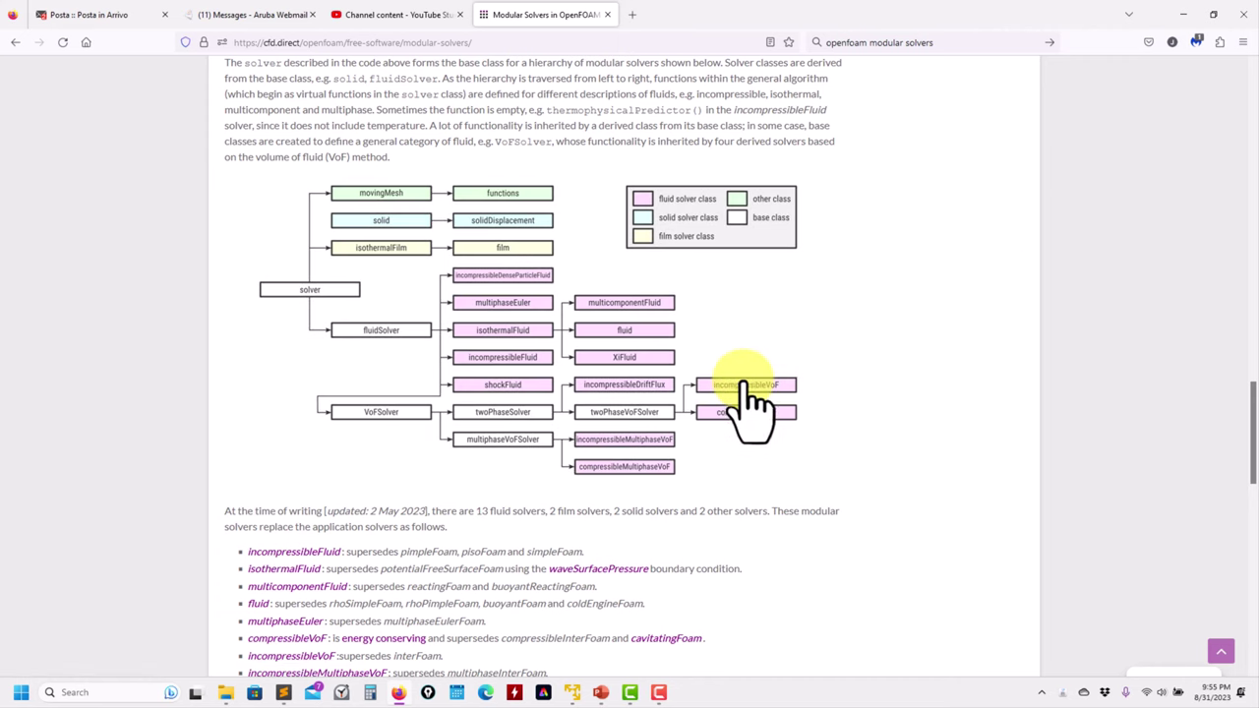
click(1179, 16)
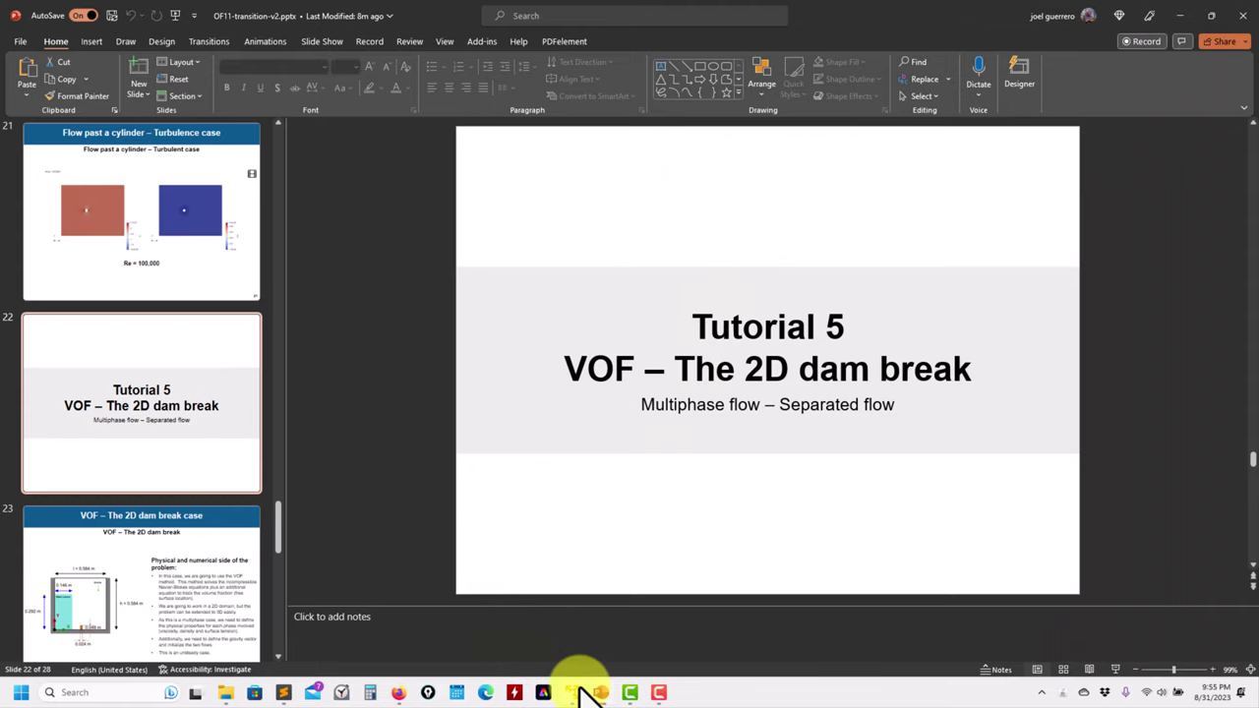
Switch to the openSUSE VM, where Dolphin shows the 5_VOF_2D_damBreak case folder
click(581, 691)
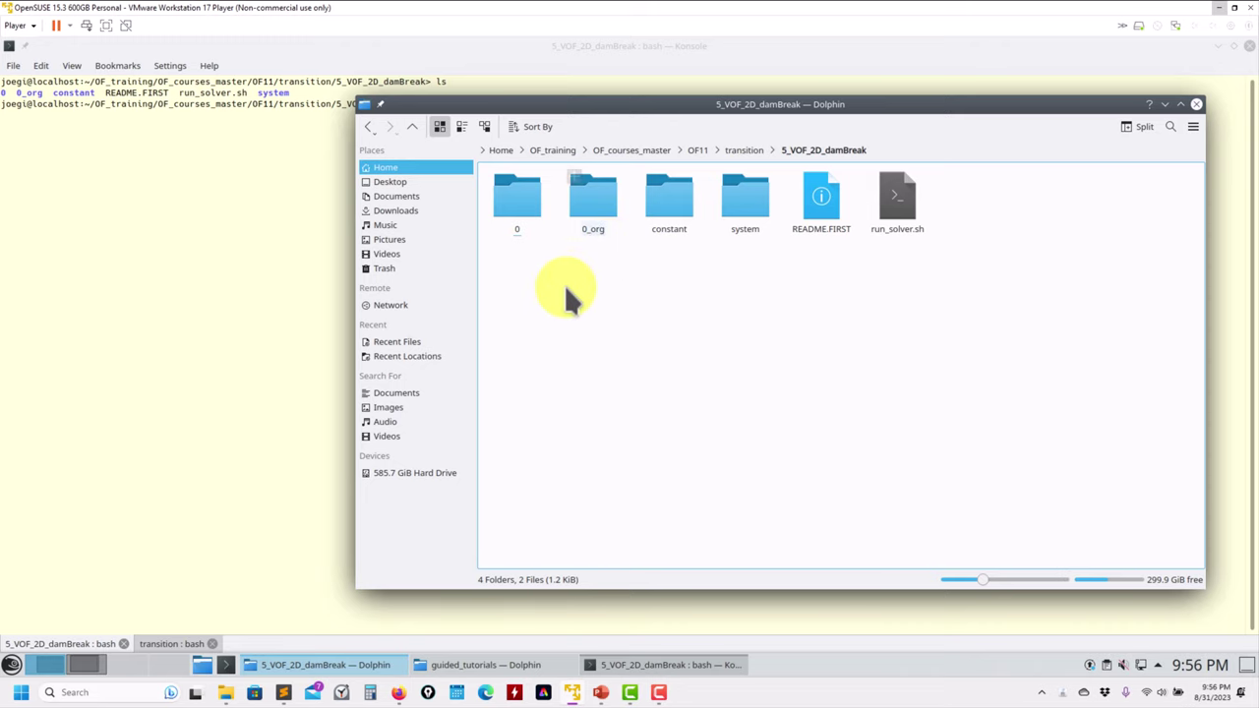
Enter the case's constant folder and bring up Open With choices for phaseProperties
click(686, 225)
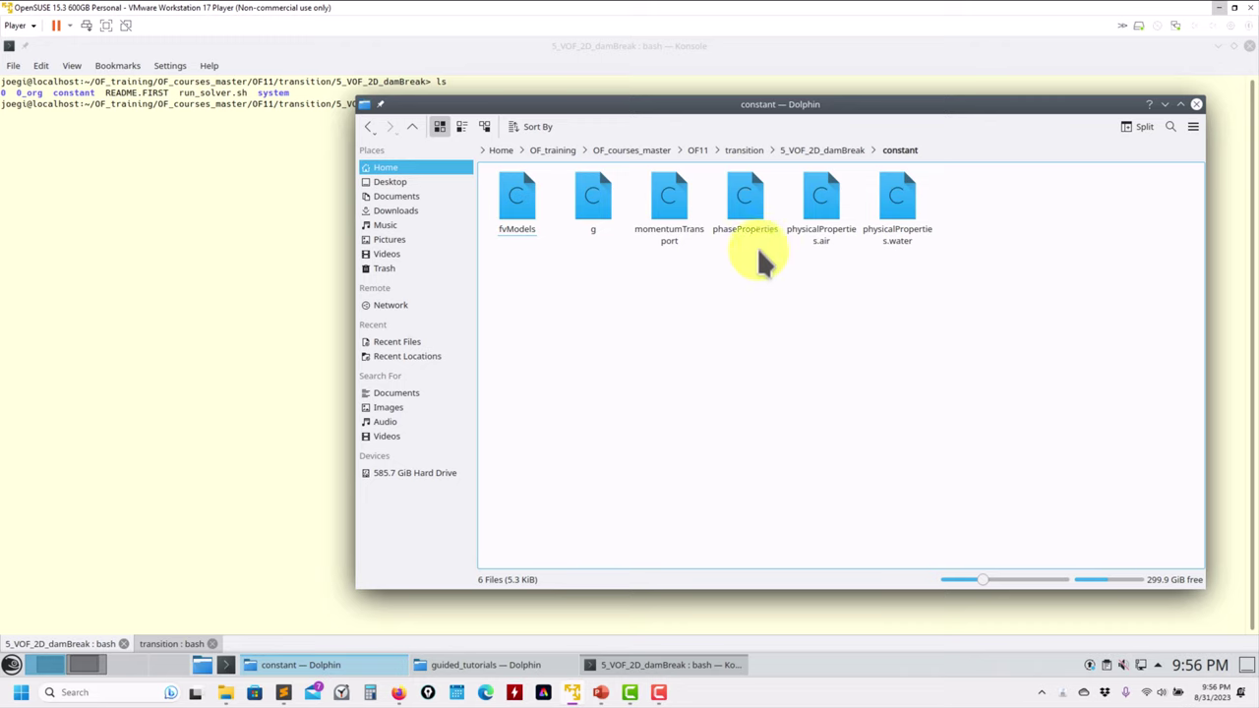
right_click(753, 215)
mouse_move(885, 241)
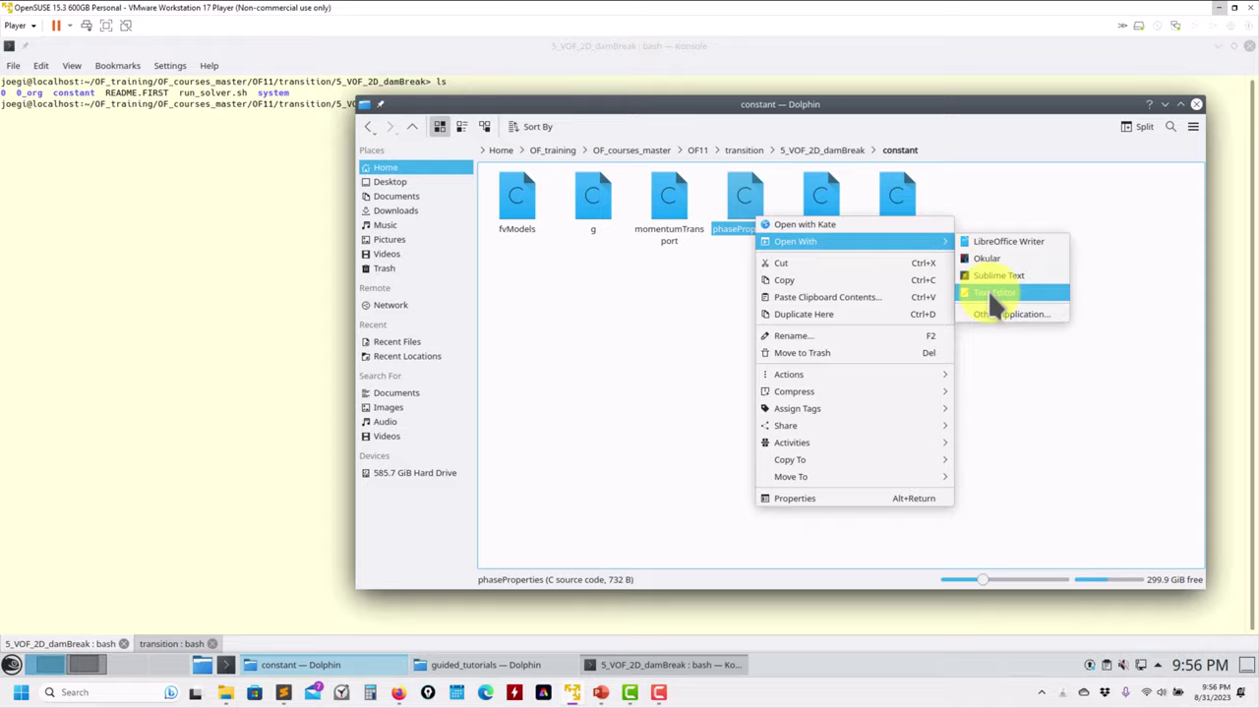
click(995, 295)
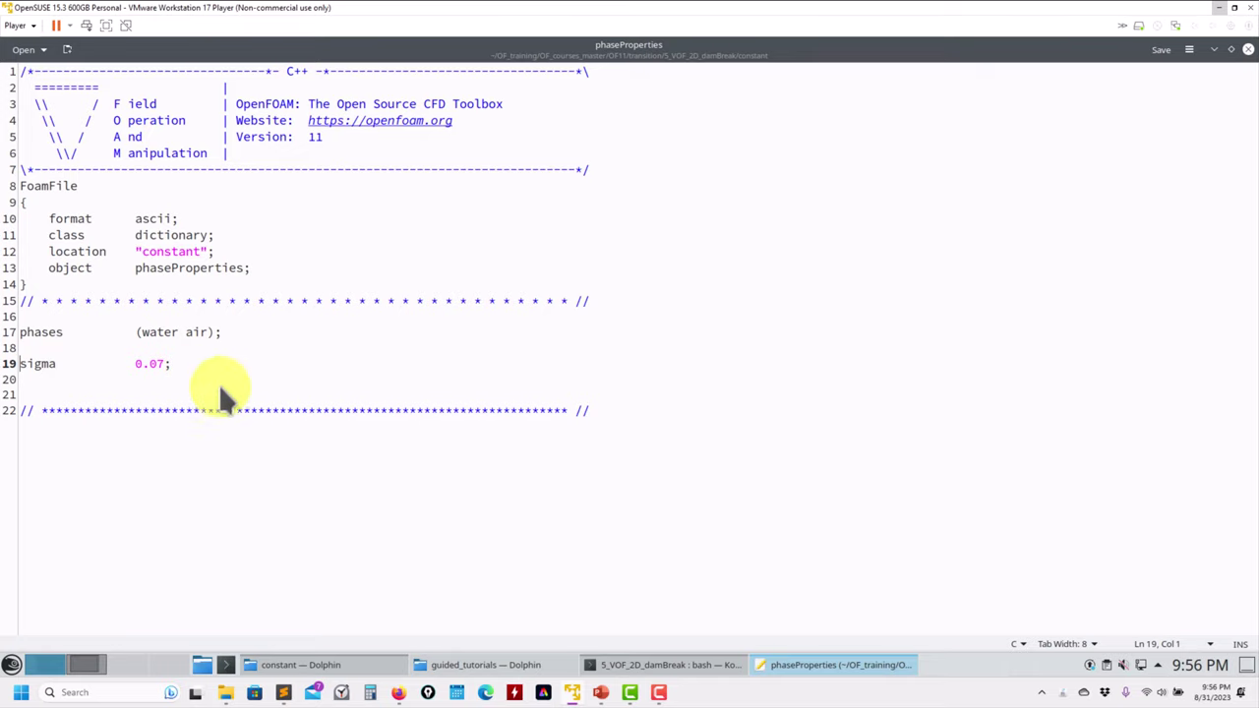
click(120, 363)
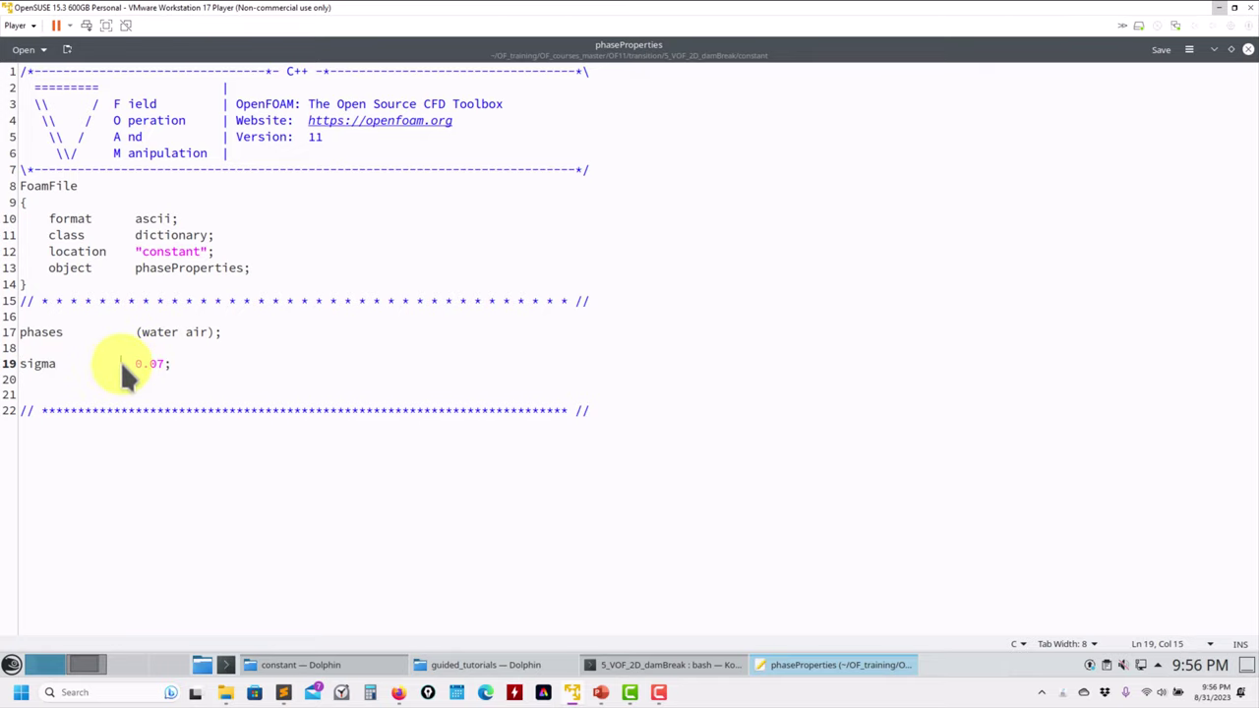
key(Right)
key(Right)
Close phaseProperties, open fvModels in the Text Editor, and place the case terminal beside it
click(1246, 51)
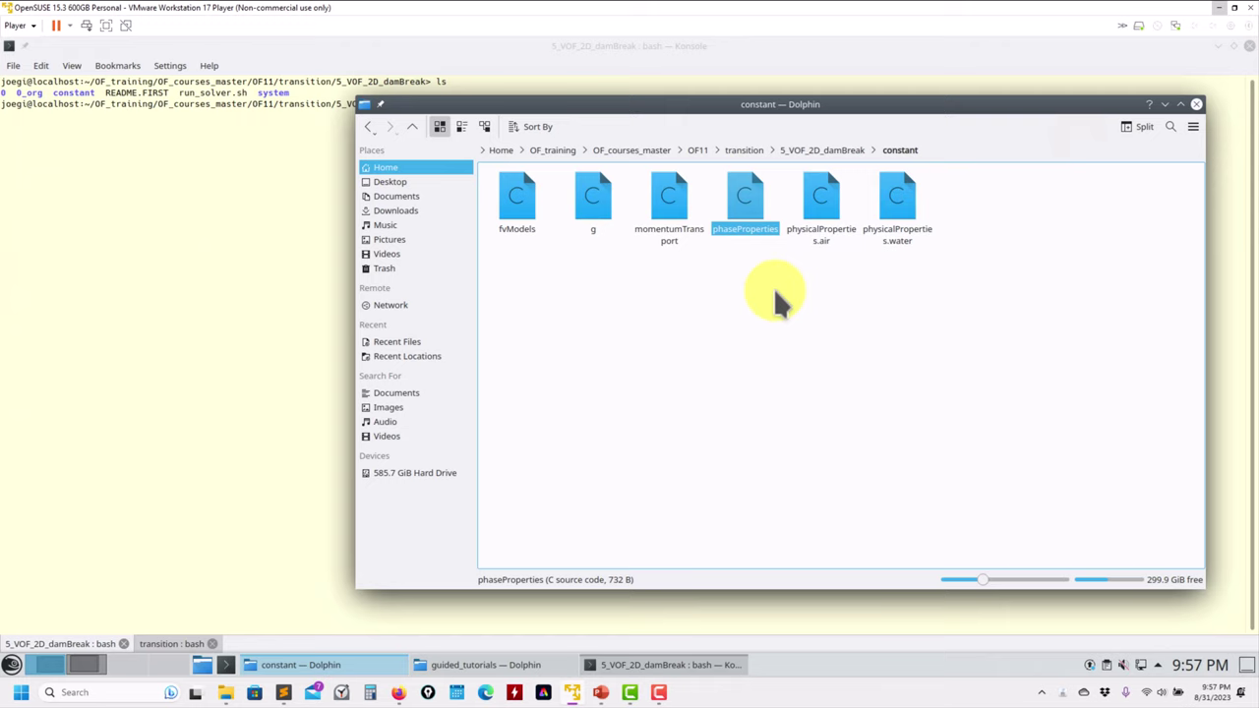
click(696, 284)
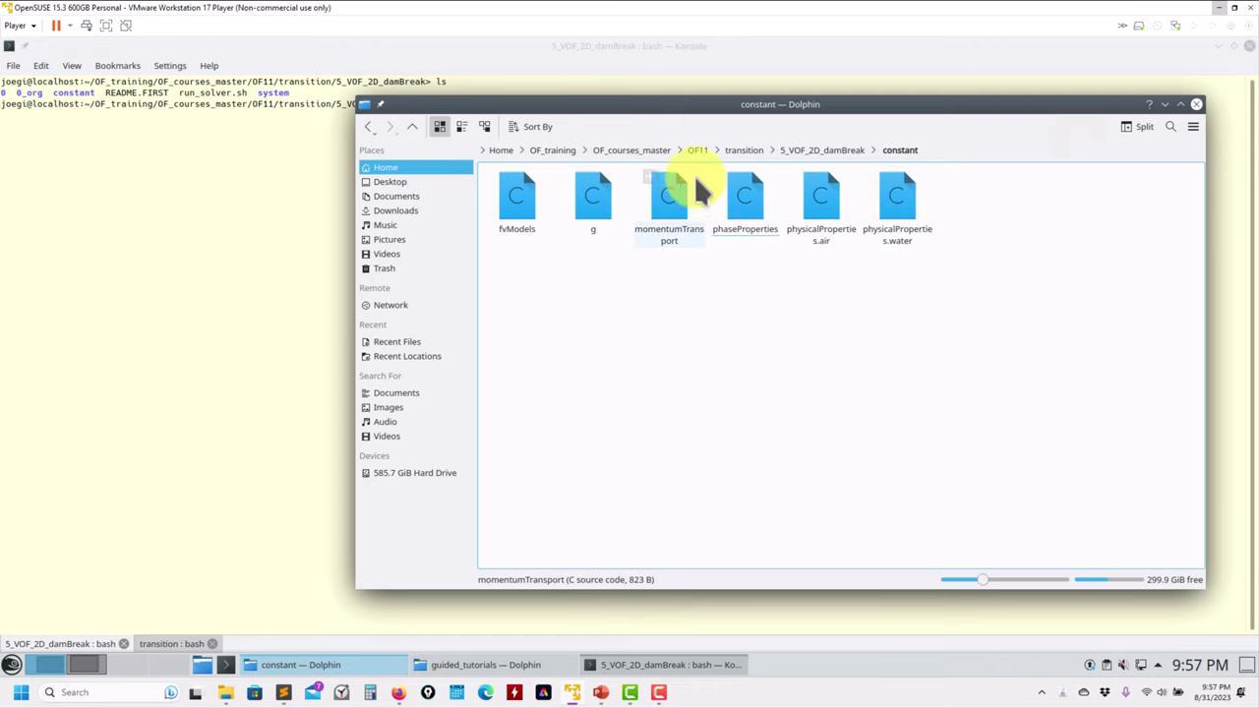
right_click(514, 205)
mouse_move(689, 234)
click(757, 285)
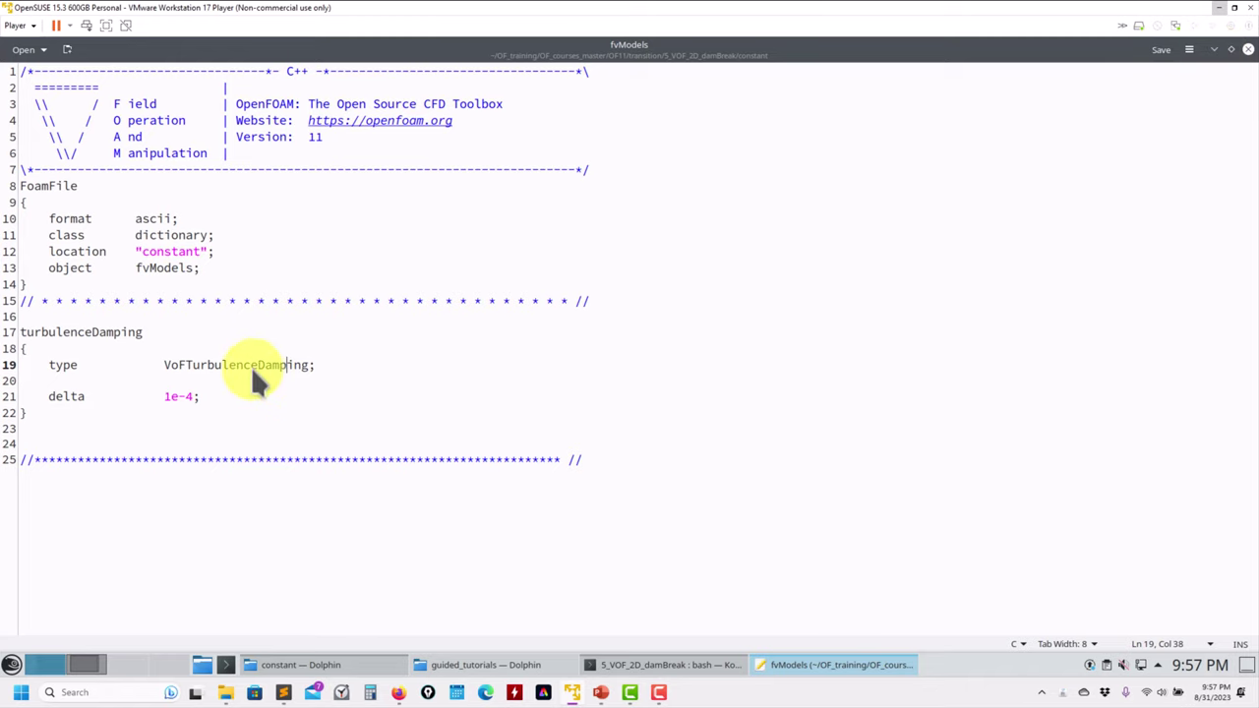
click(636, 657)
drag(550, 61, 968, 116)
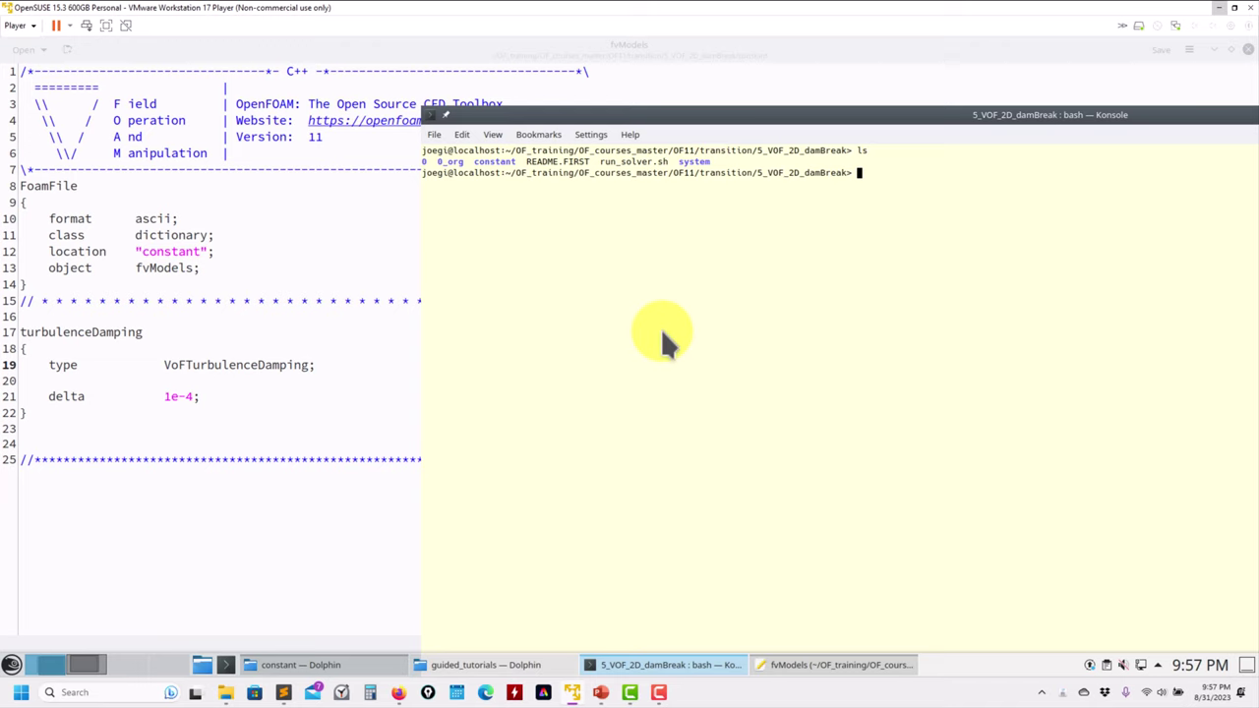
Load the OpenFOAM 11 environment with of11 and run foamToC VoFTurbulenceDamping
text(of11)
key(Return)
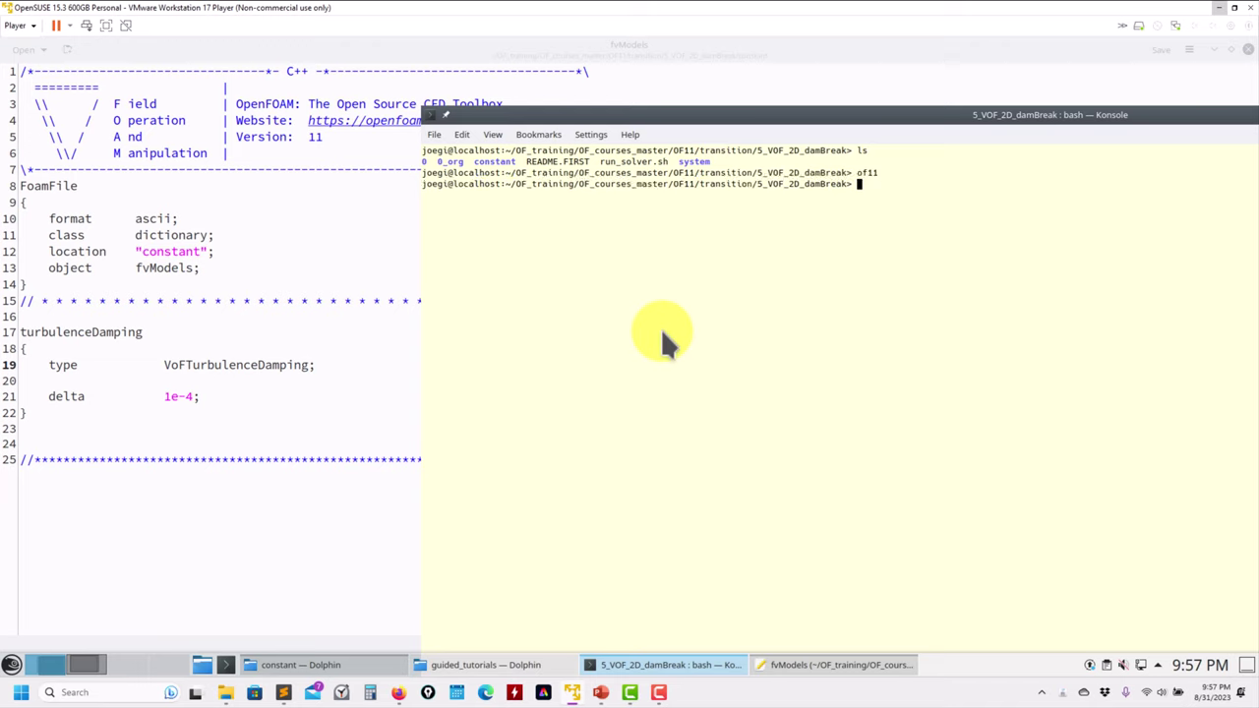
text(foamToC VoFTurbulenceDamping)
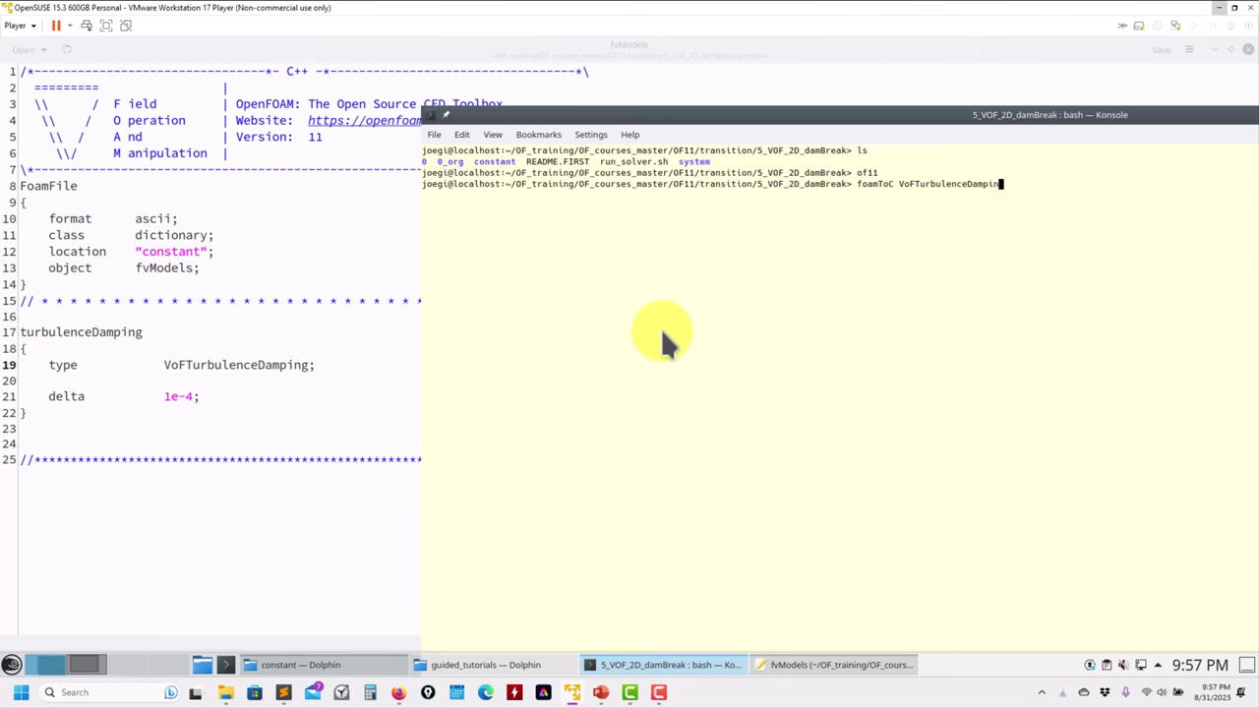
key(Return)
Retry the lookup as foamToC -table VoFTurbulenceDamping, which reports the table not found
key(Up)
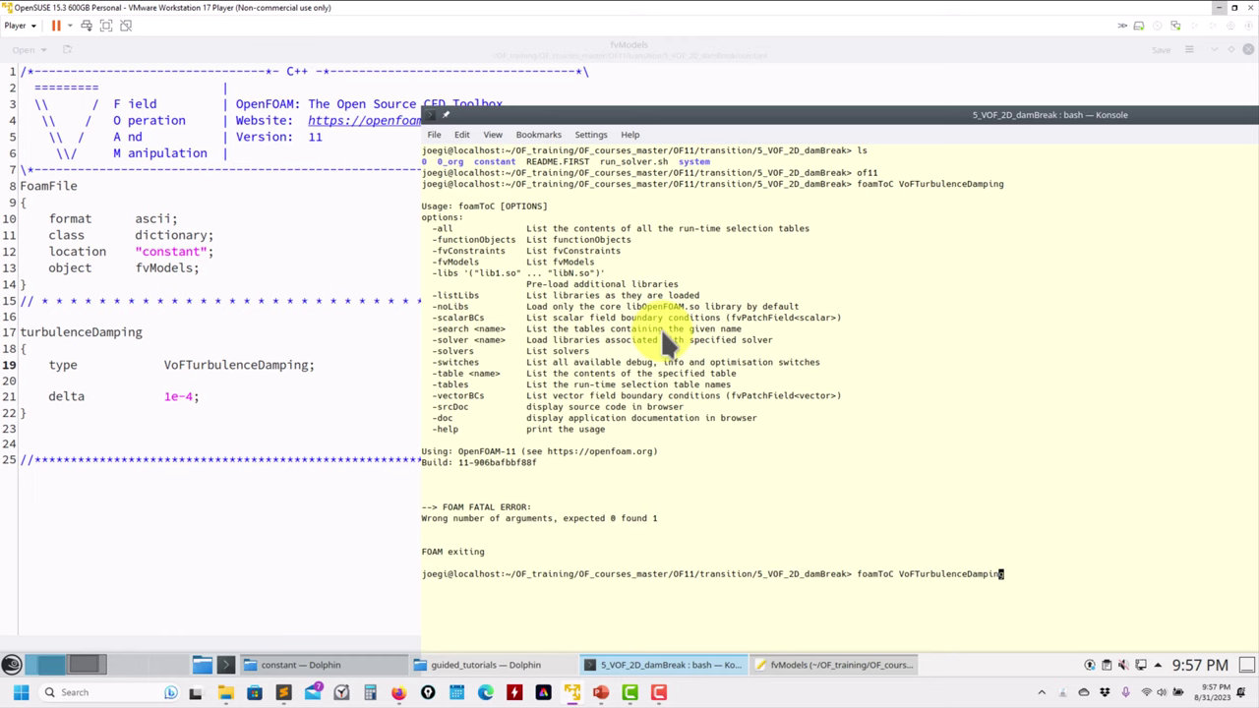
key(Left)
key(Left)
key(Left)
key(Left)
key(Left)
key(Left)
key(Left)
key(Left)
key(Left)
key(Left)
key(Left)
key(Left)
key(Left)
key(Left)
key(Left)
key(Left)
key(Left)
key(Left)
key(Left)
key(Left)
key(Right)
key(Right)
key(Right)
key(Right)
key(Right)
key(Right)
key(Right)
key(Right)
key(Right)
key(Right)
key(Right)
key(Right)
key(Right)
key(Right)
key(Right)
text(-table)
key(ctrl+c)
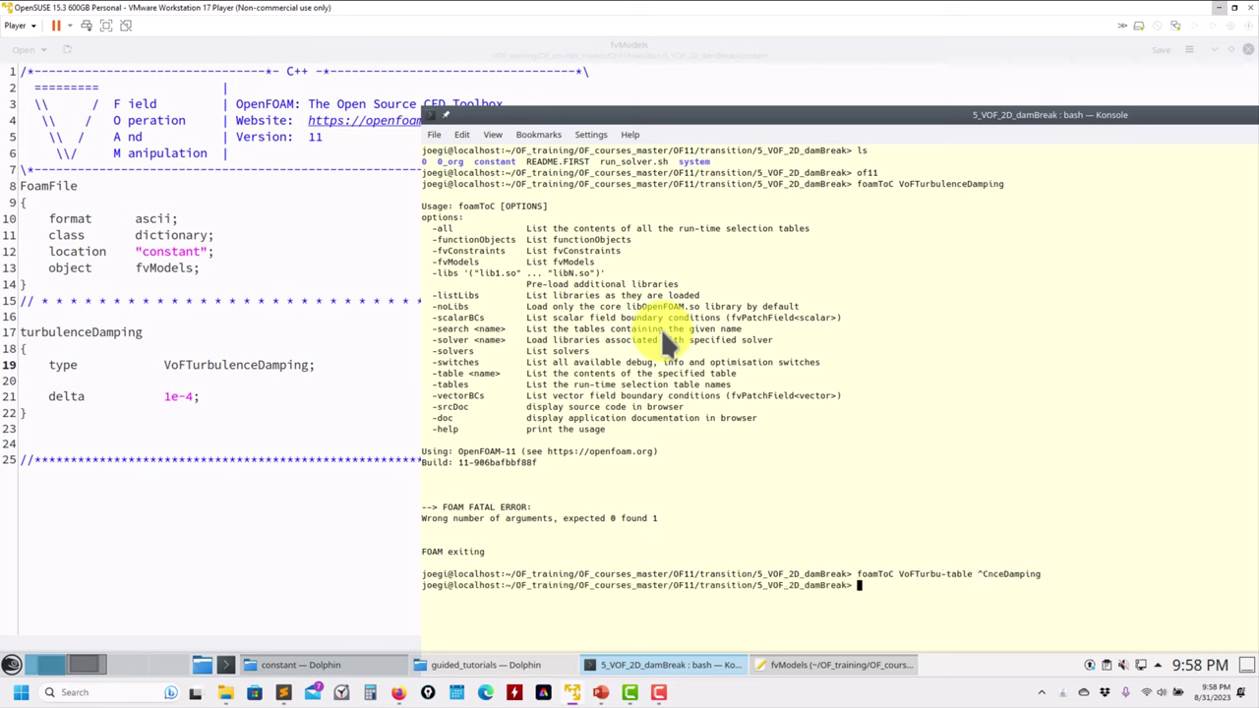
key(ctrl+c)
text(foam)
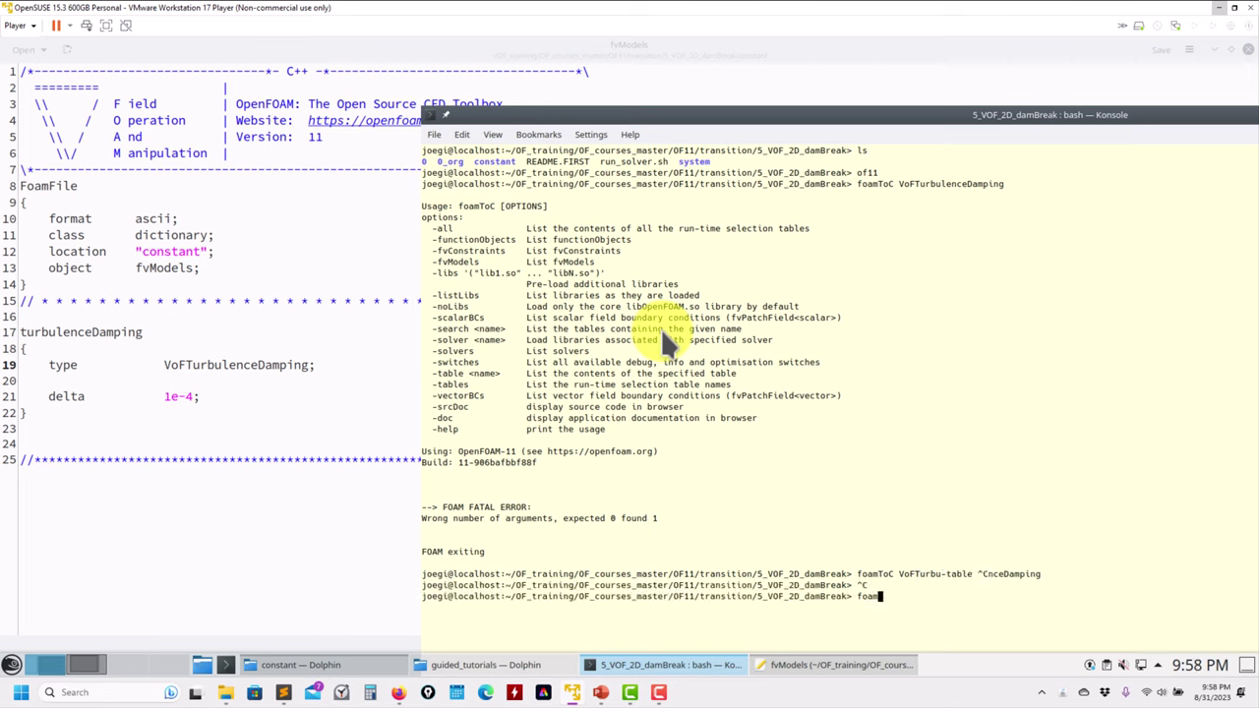
text(ToC -table VoFTurbulenceDamping)
key(Return)
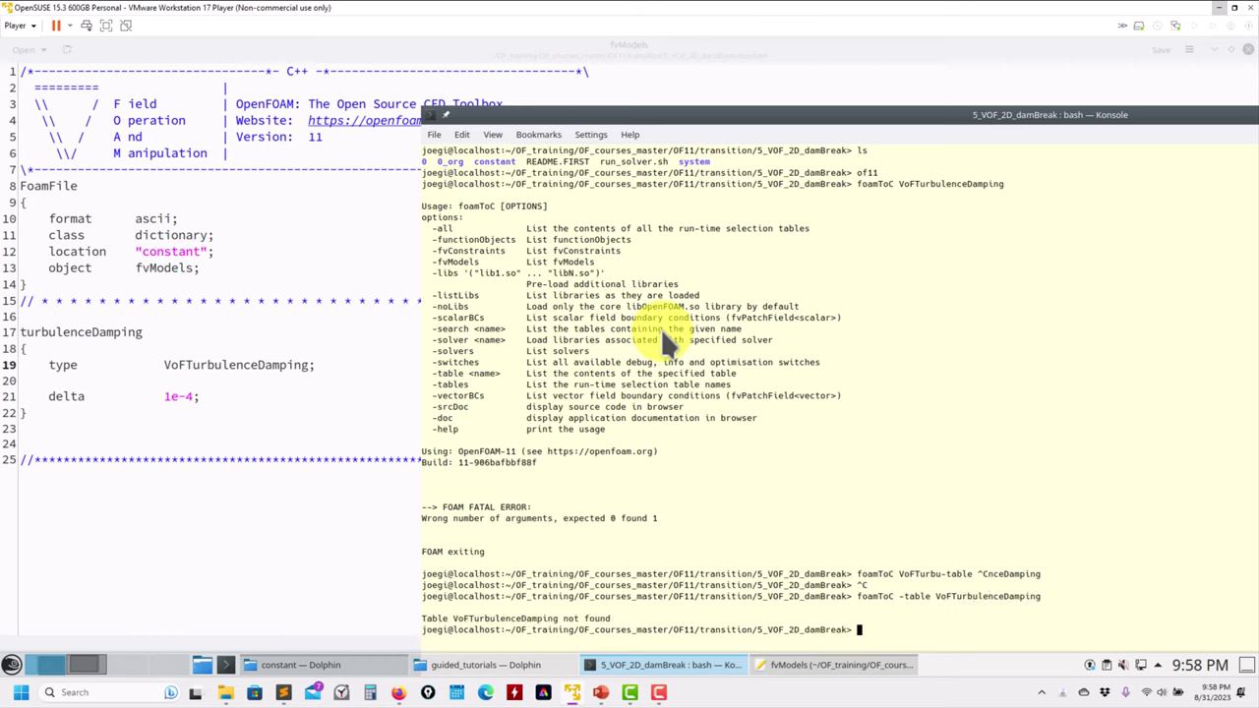
Edit the recalled command into foamInfo VoFTurbulenceDamping and run it, listing multiple matching files
key(Up)
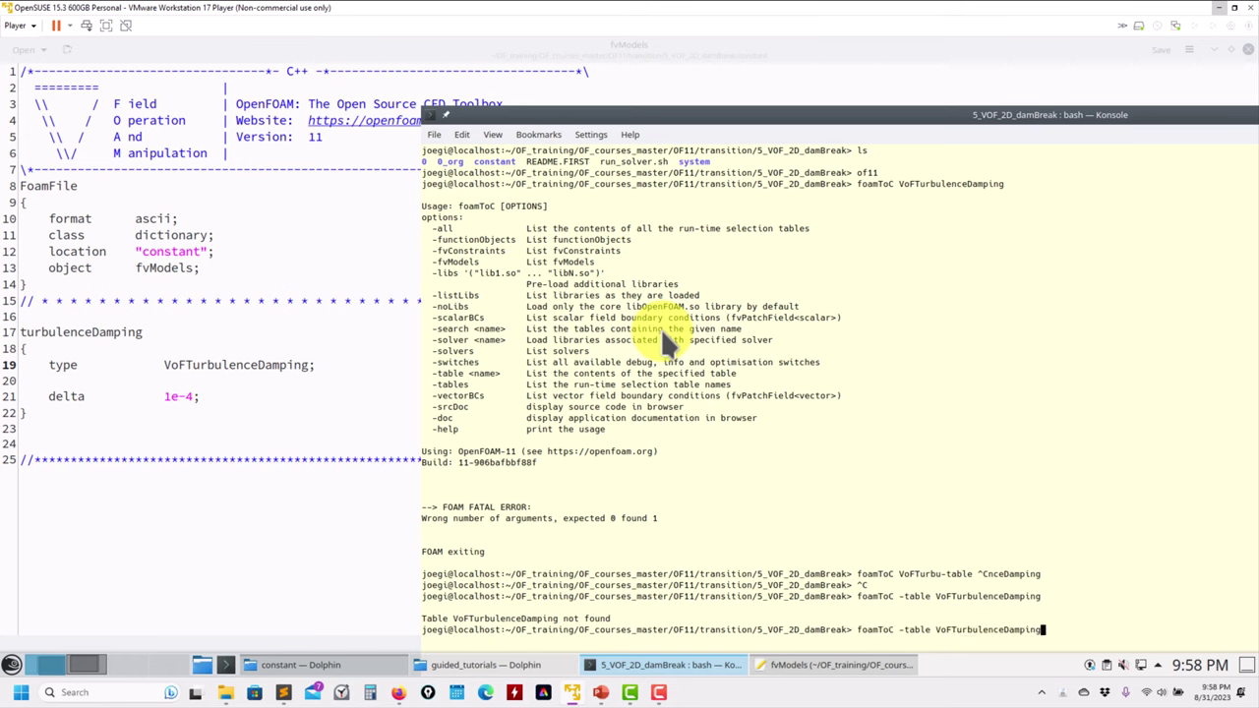
key(Home)
key(Right)
key(Right)
key(Right)
key(Right)
key(Right)
key(Right)
key(Right)
key(Right)
key(Right)
key(Right)
key(Right)
key(Right)
key(Right)
key(Right)
key(Right)
key(Right)
key(Right)
key(BackSpace)
key(BackSpace)
key(BackSpace)
key(BackSpace)
key(BackSpace)
key(BackSpace)
key(BackSpace)
key(BackSpace)
key(BackSpace)
key(BackSpace)
key(BackSpace)
key(BackSpace)
key(BackSpace)
key(BackSpace)
key(BackSpace)
key(BackSpace)
key(BackSpace)
key(BackSpace)
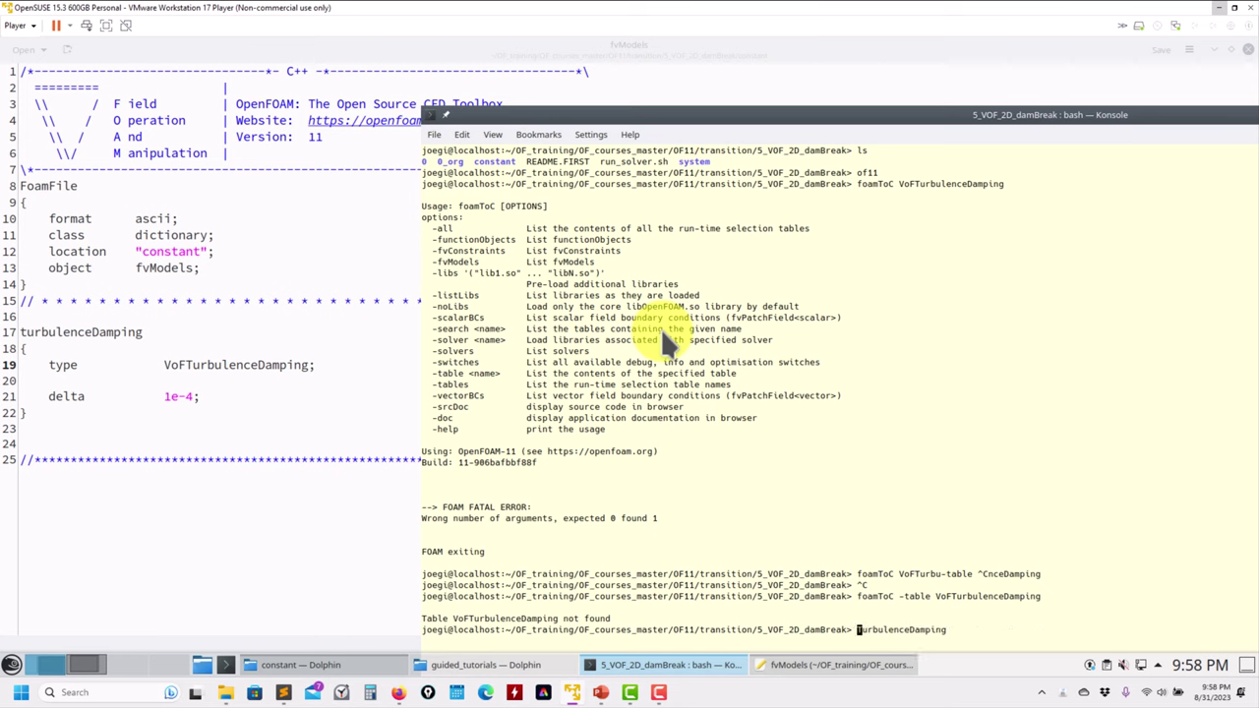
text(foamInfo )
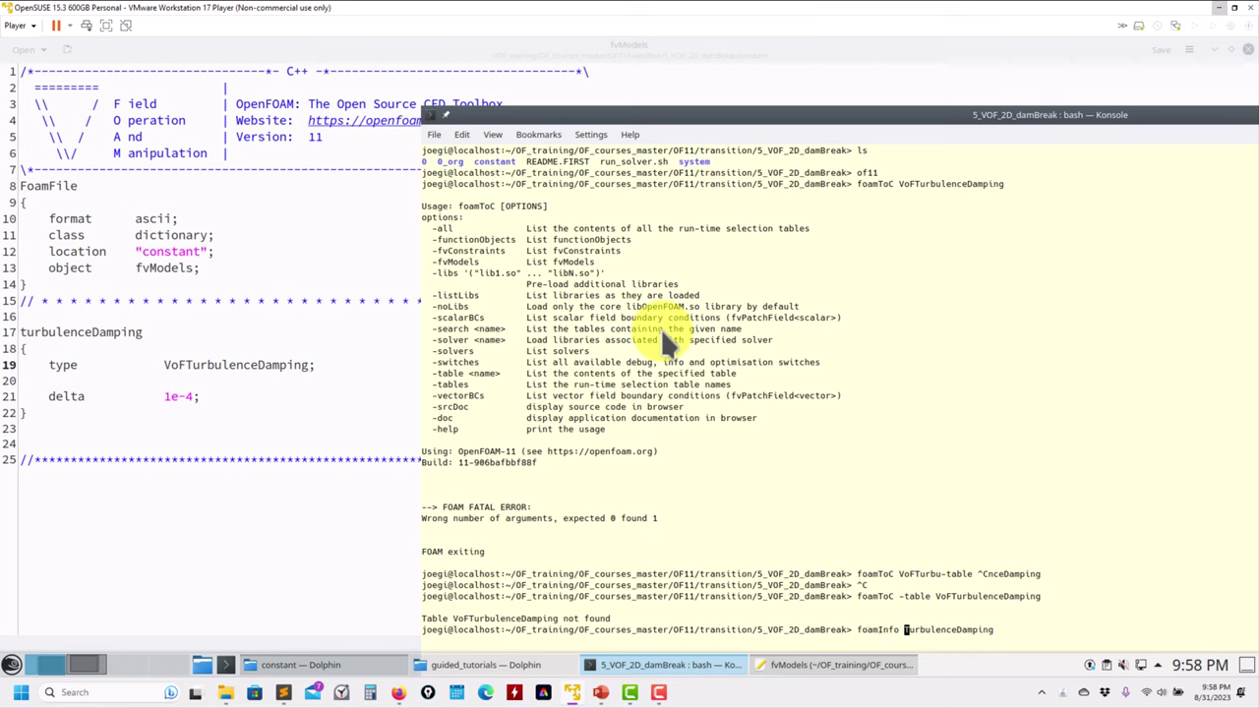
text(VoF)
key(Return)
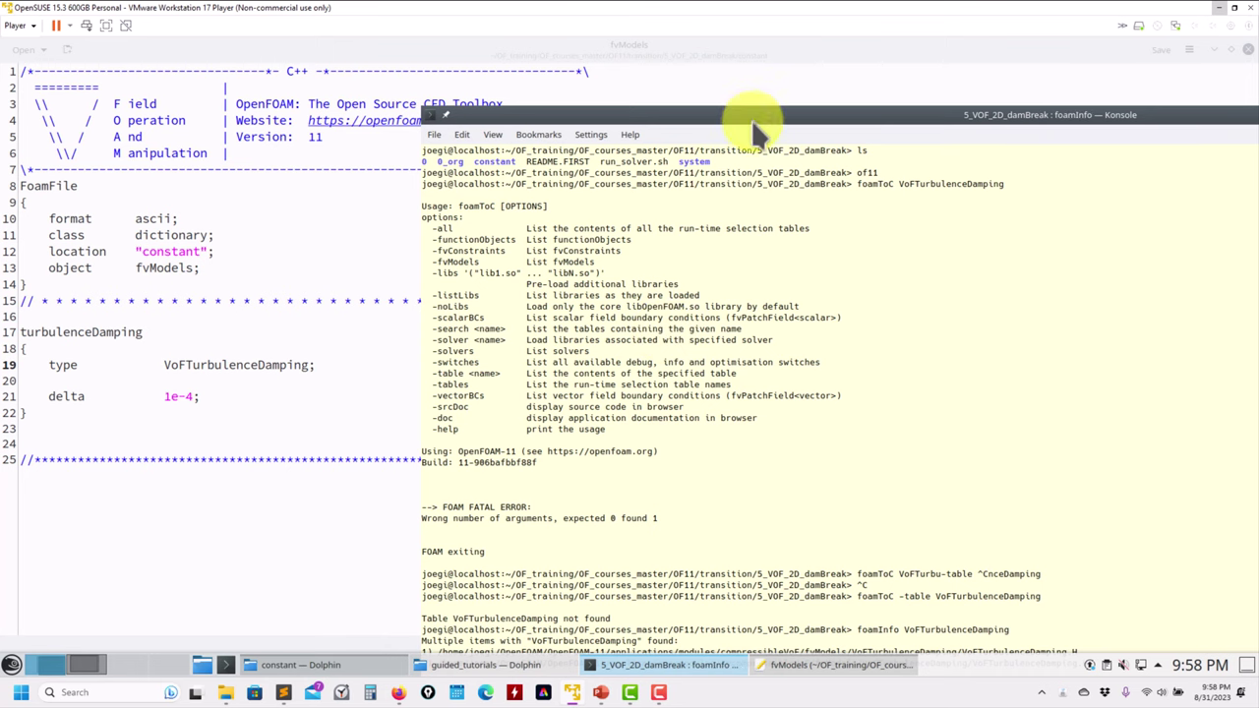
Choose file 1 at the foamInfo prompt to print the VoFTurbulenceDamping description
drag(750, 119, 740, 51)
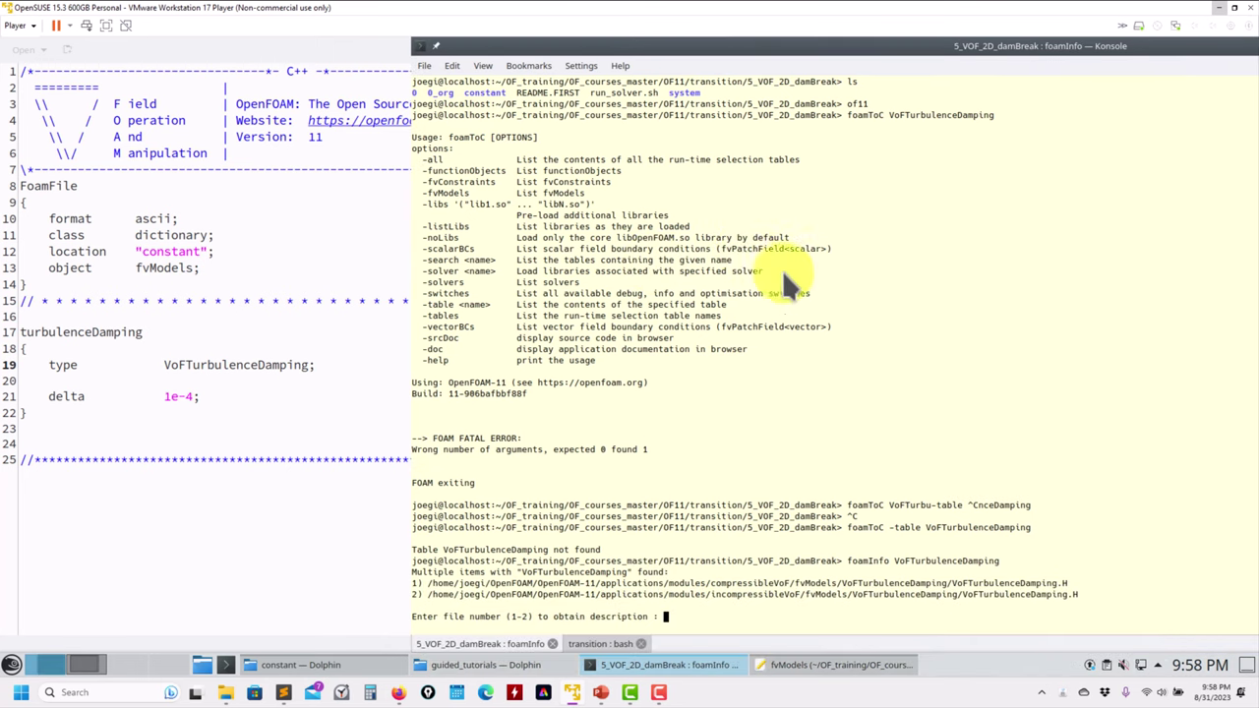
text(1)
key(Return)
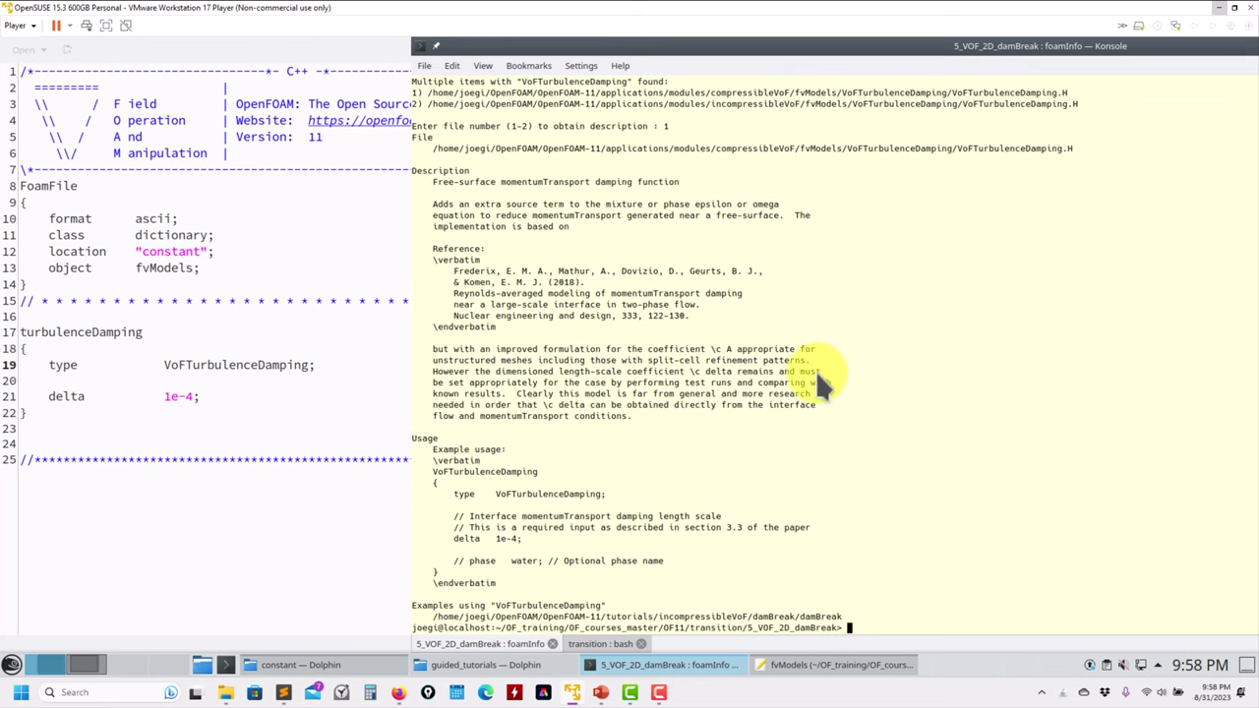
List all run-time selection tables with foamToC -tables and scroll through them
text(foamT)
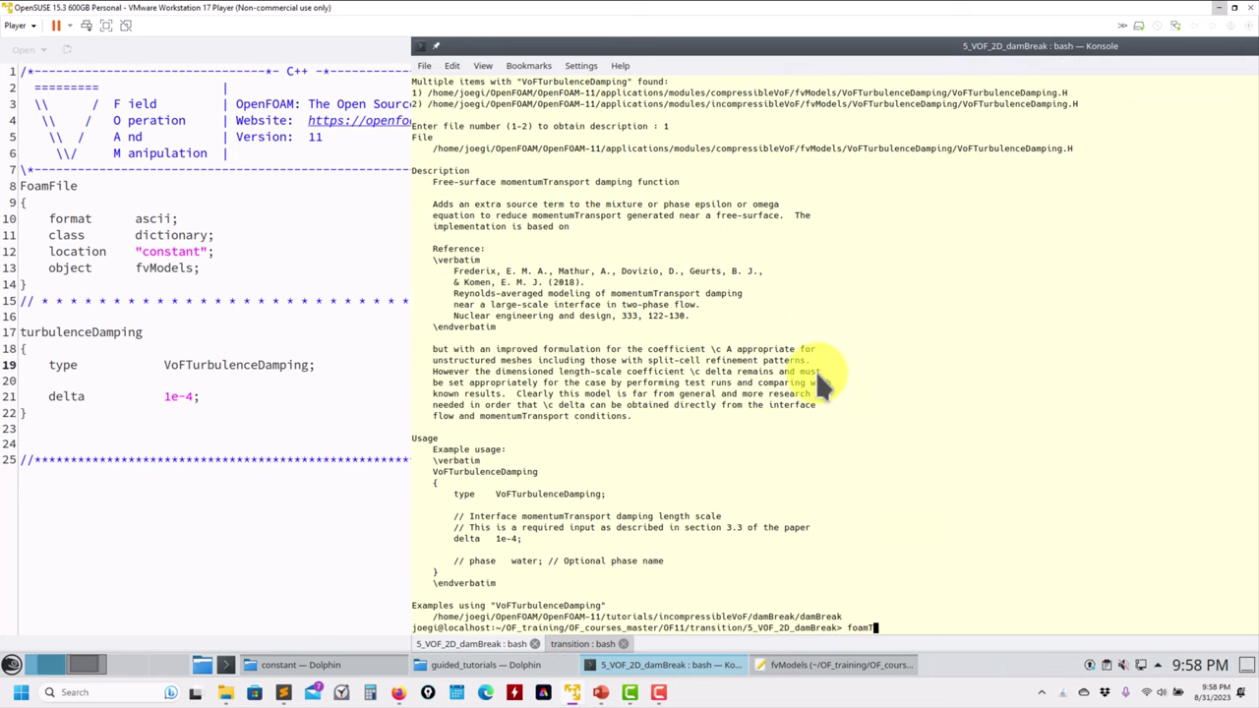
text(oC -tables)
key(Return)
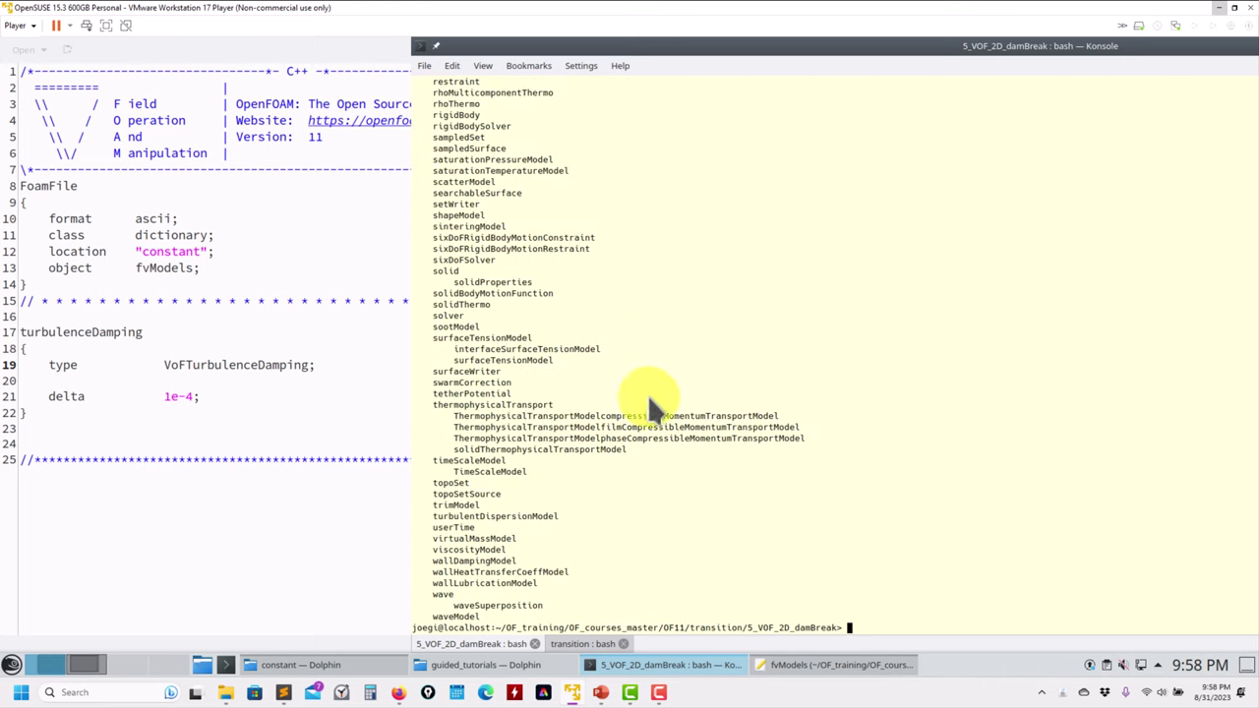
scroll(563, 394, up, 6)
scroll(555, 388, up, 13)
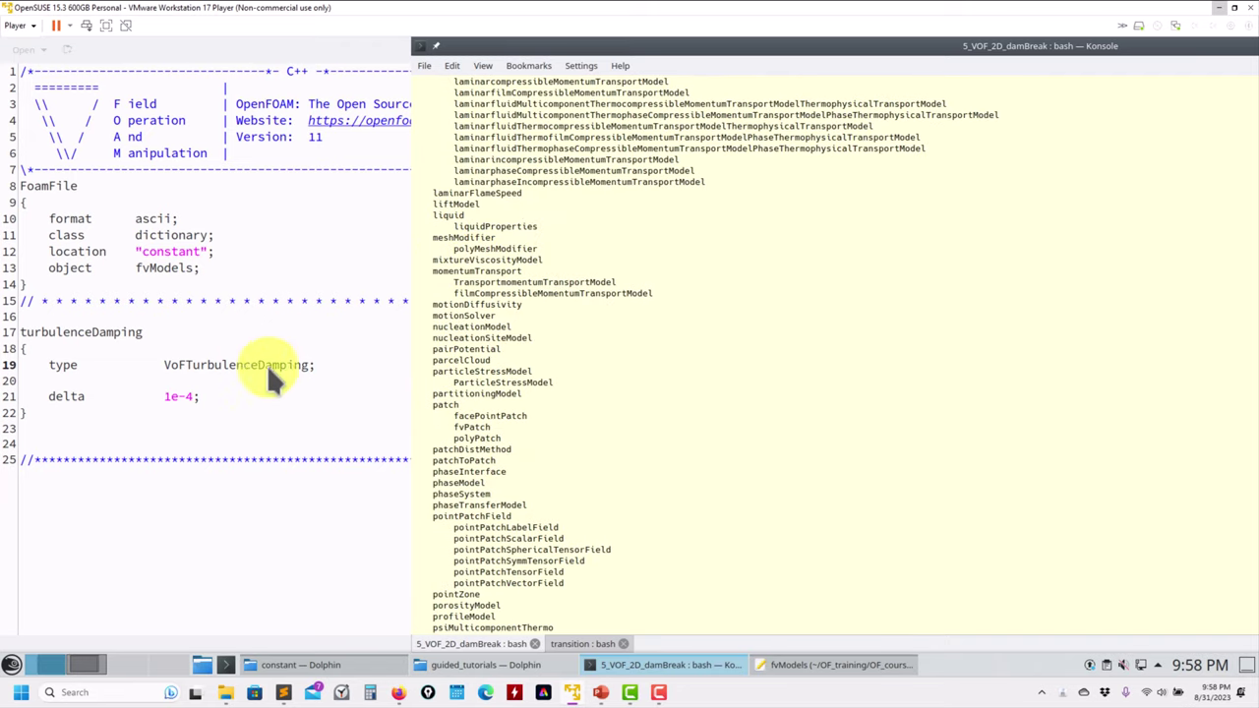
scroll(544, 305, up, 14)
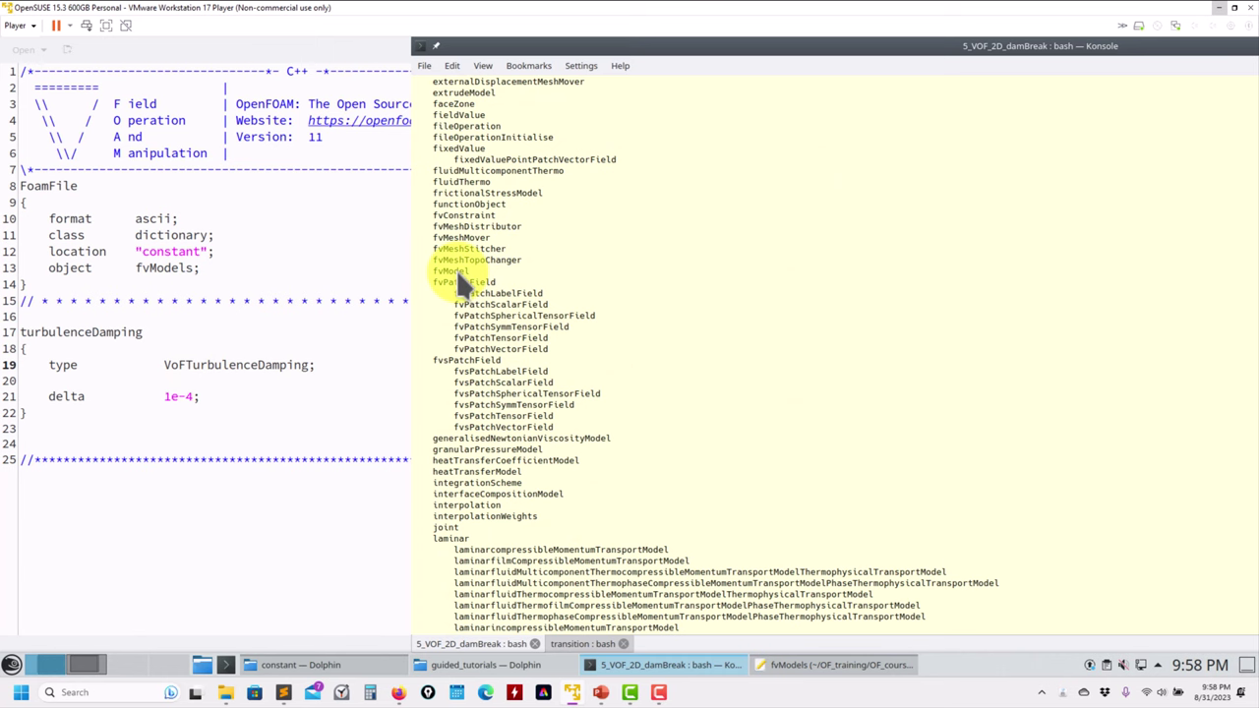
key(Return)
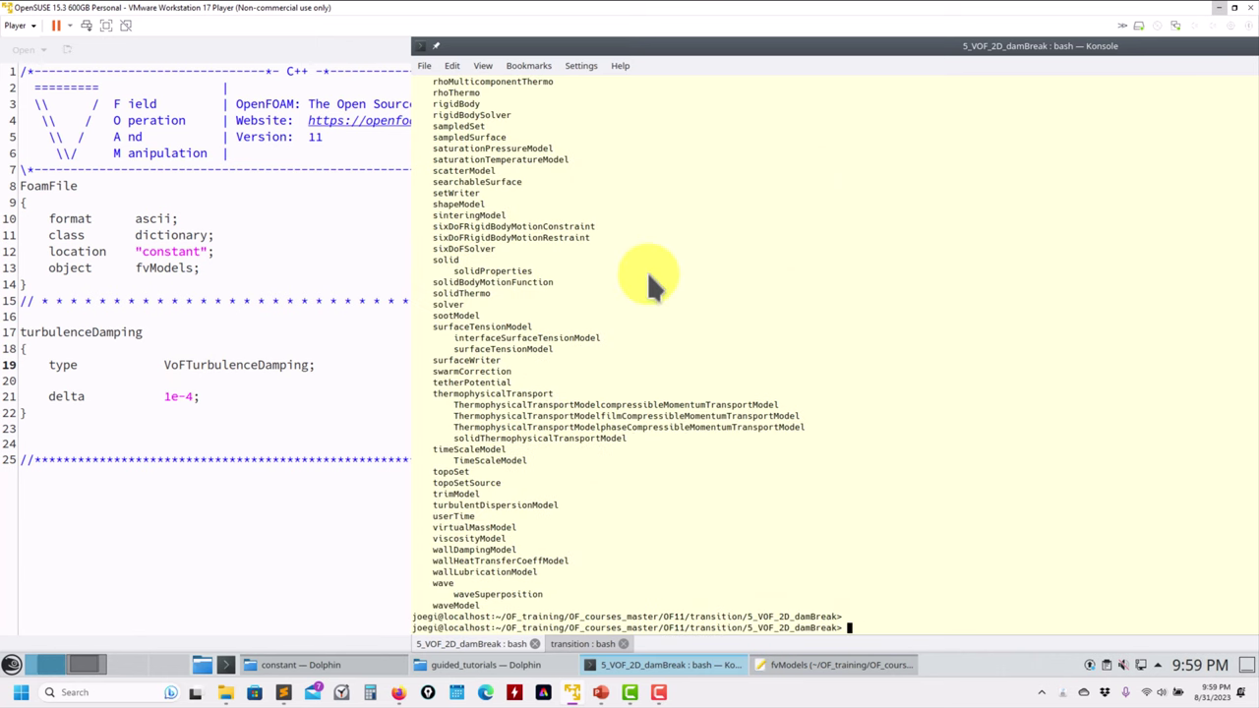
Print the fvModel table, confirm volumeFractionSource is not a table, and bring fvModels forward
key(Up)
text(fvModel)
key(Return)
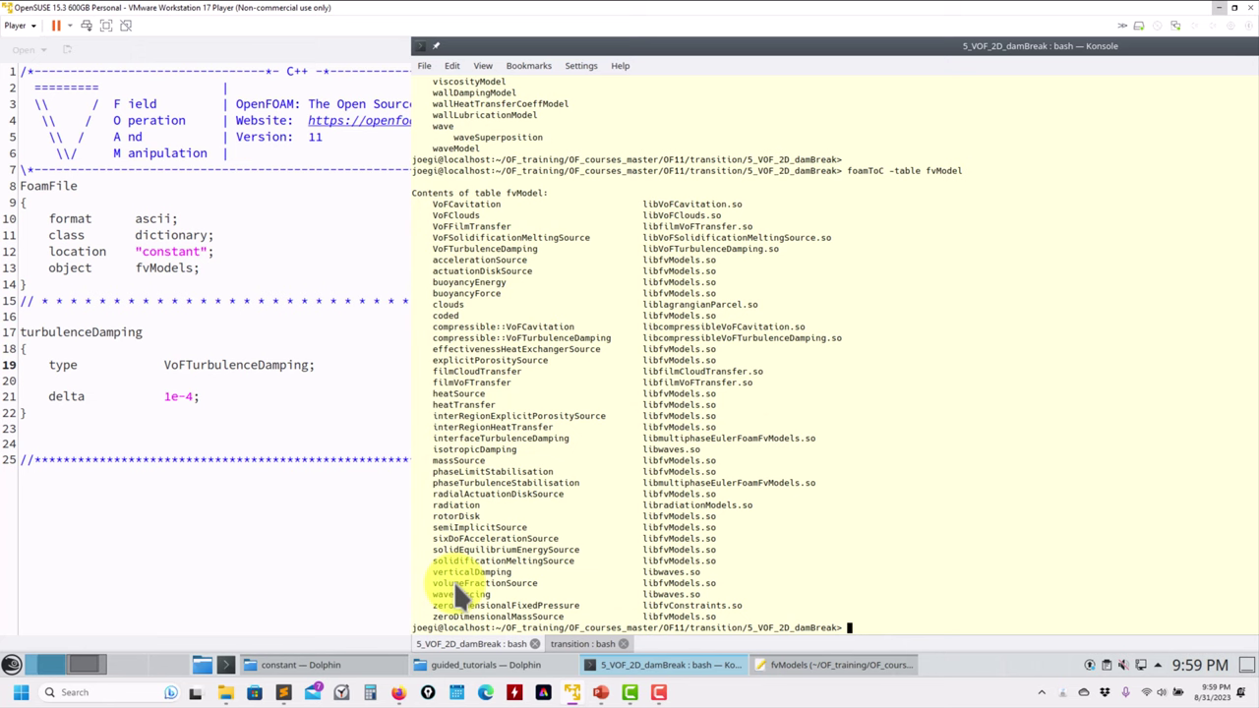
double_click(453, 583)
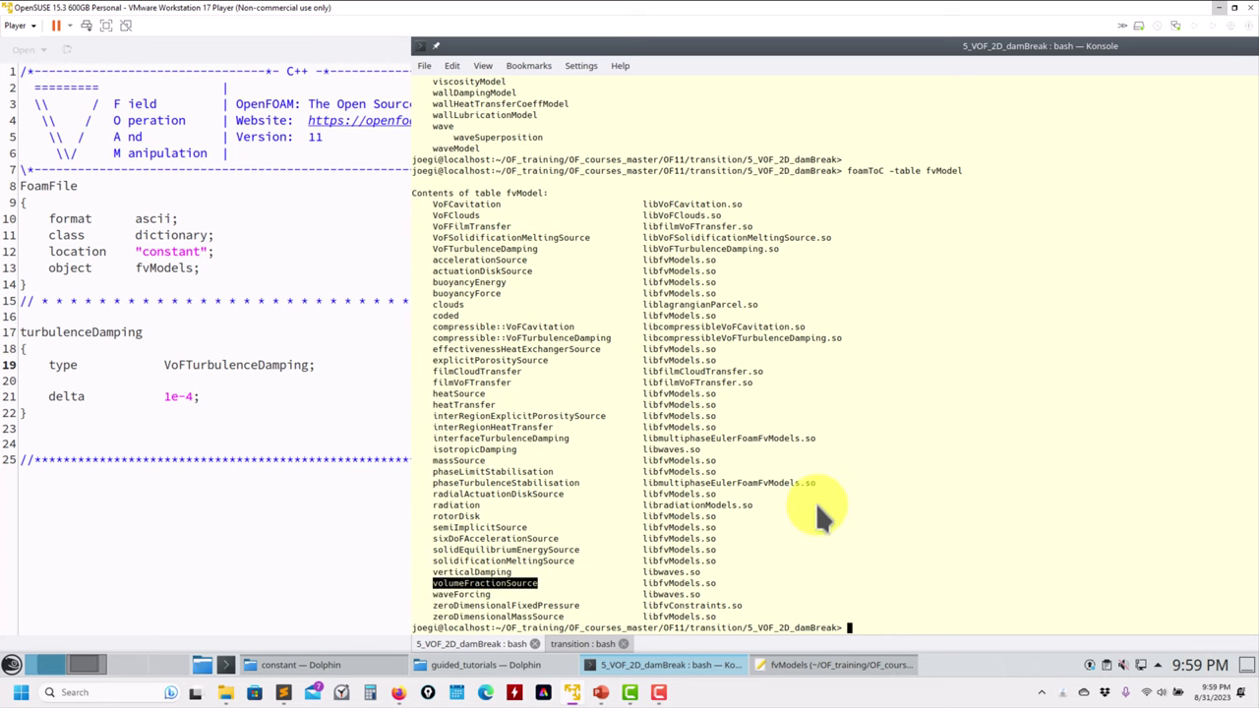
key(Up)
key(BackSpace)
key(BackSpace)
key(BackSpace)
key(BackSpace)
key(BackSpace)
key(BackSpace)
key(BackSpace)
text(volumeFractionSource)
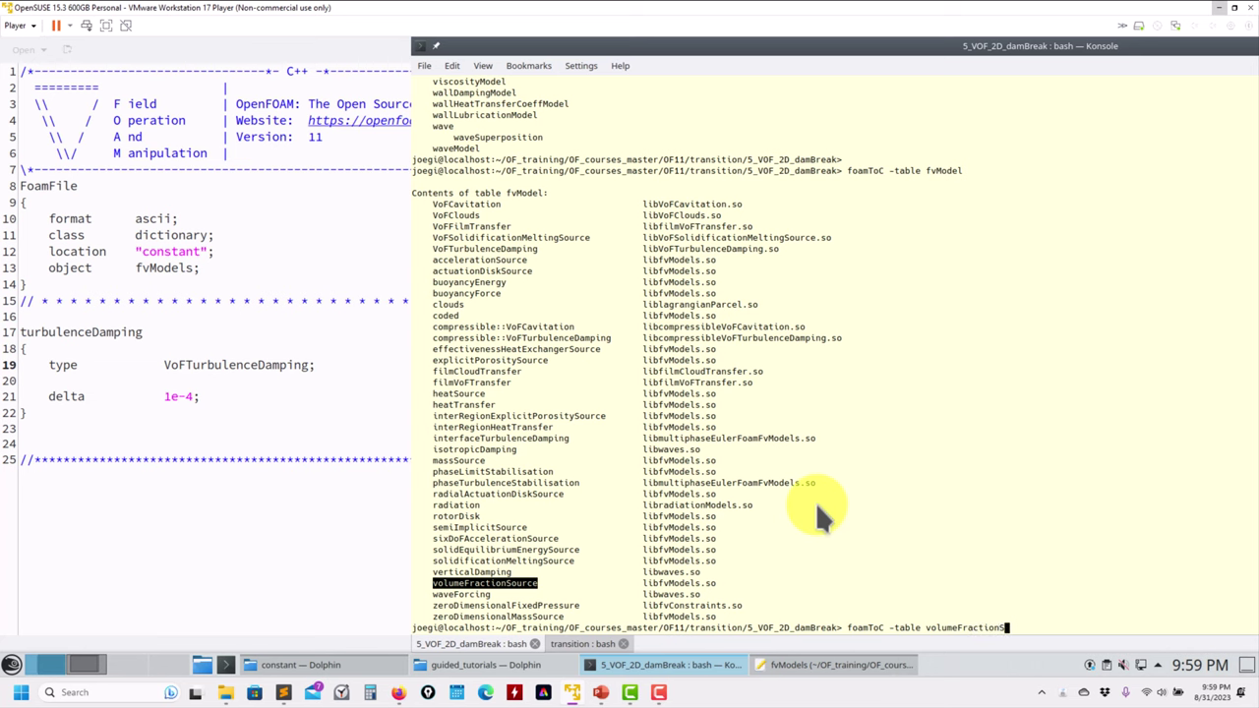
key(Return)
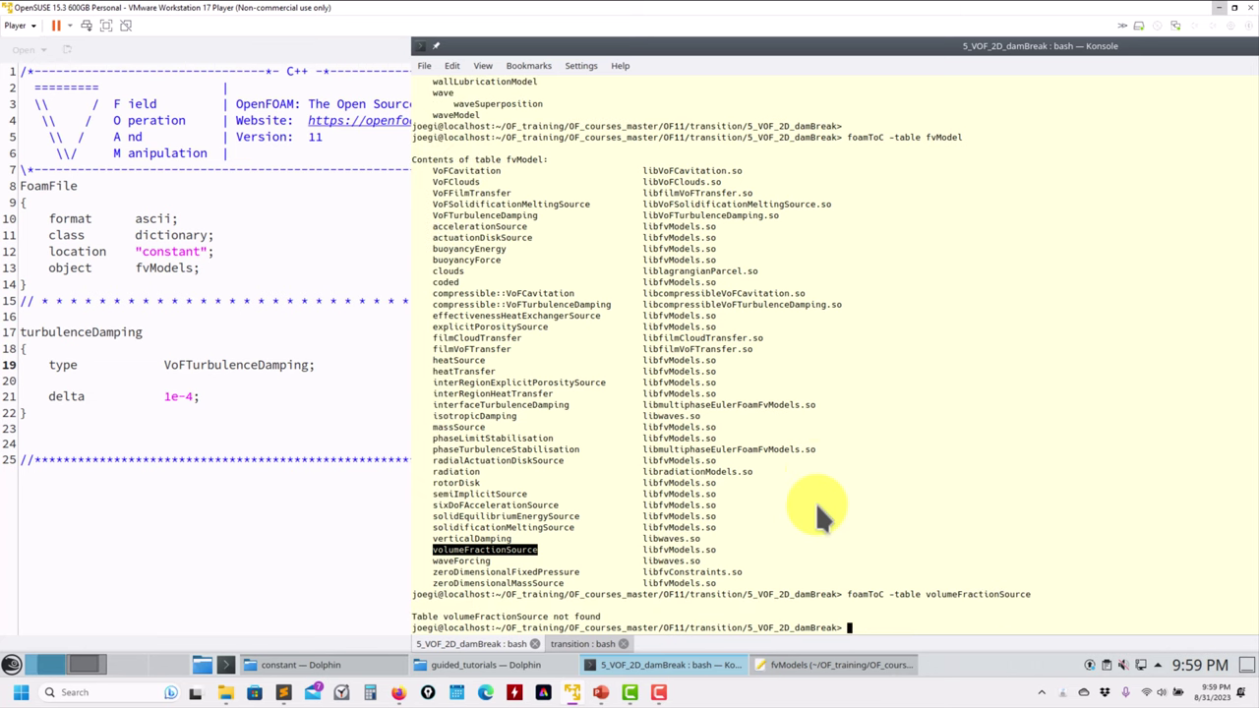
text(cl)
click(160, 484)
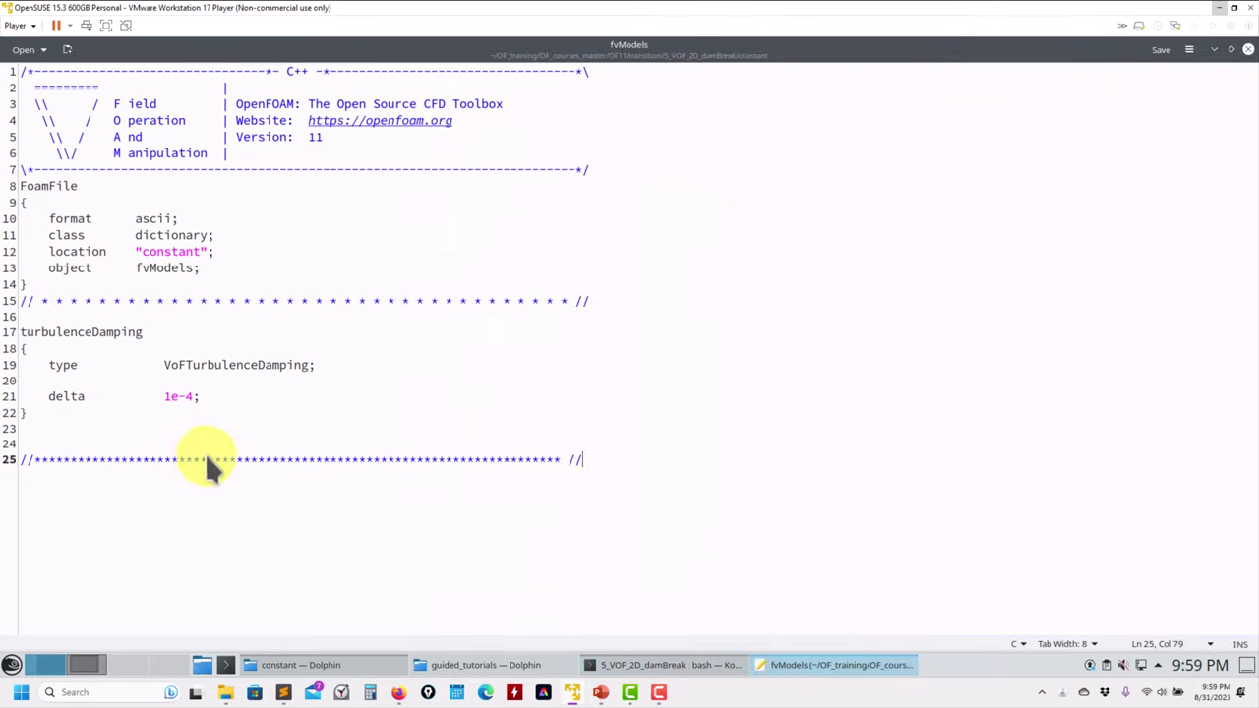
Close fvModels, go to the case's system folder, and open controlDict in the Text Editor
click(1246, 50)
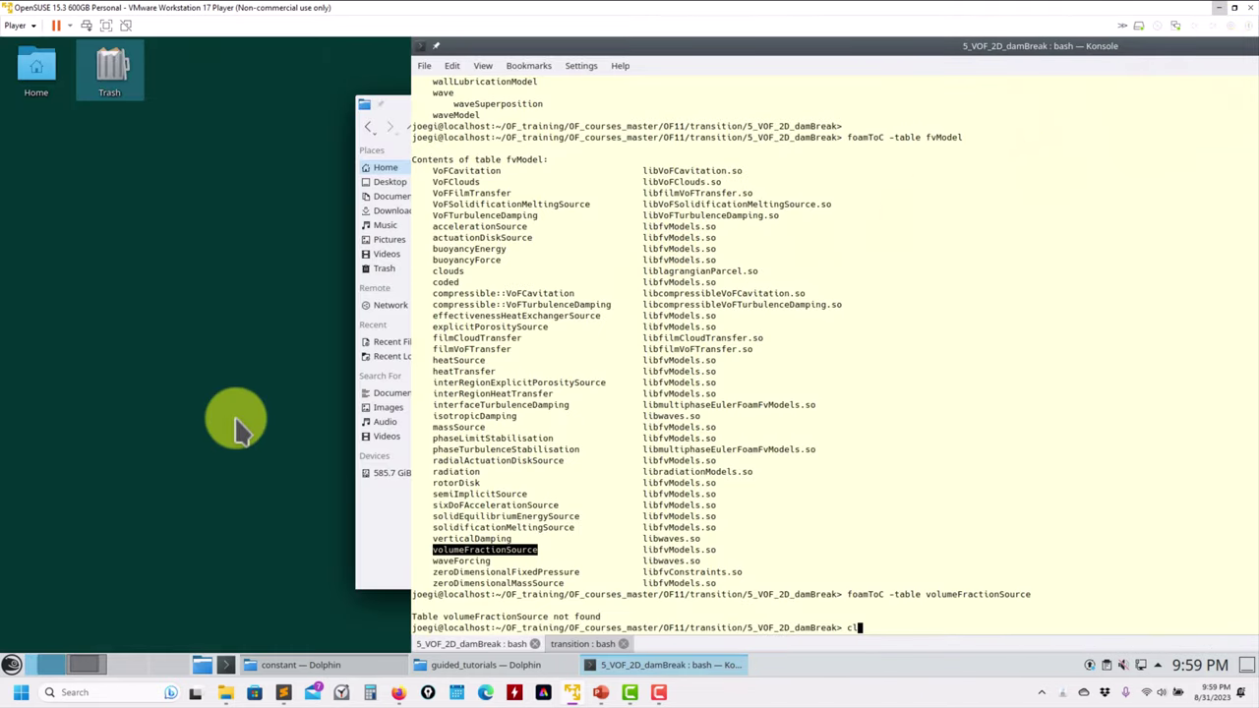
click(380, 562)
click(834, 149)
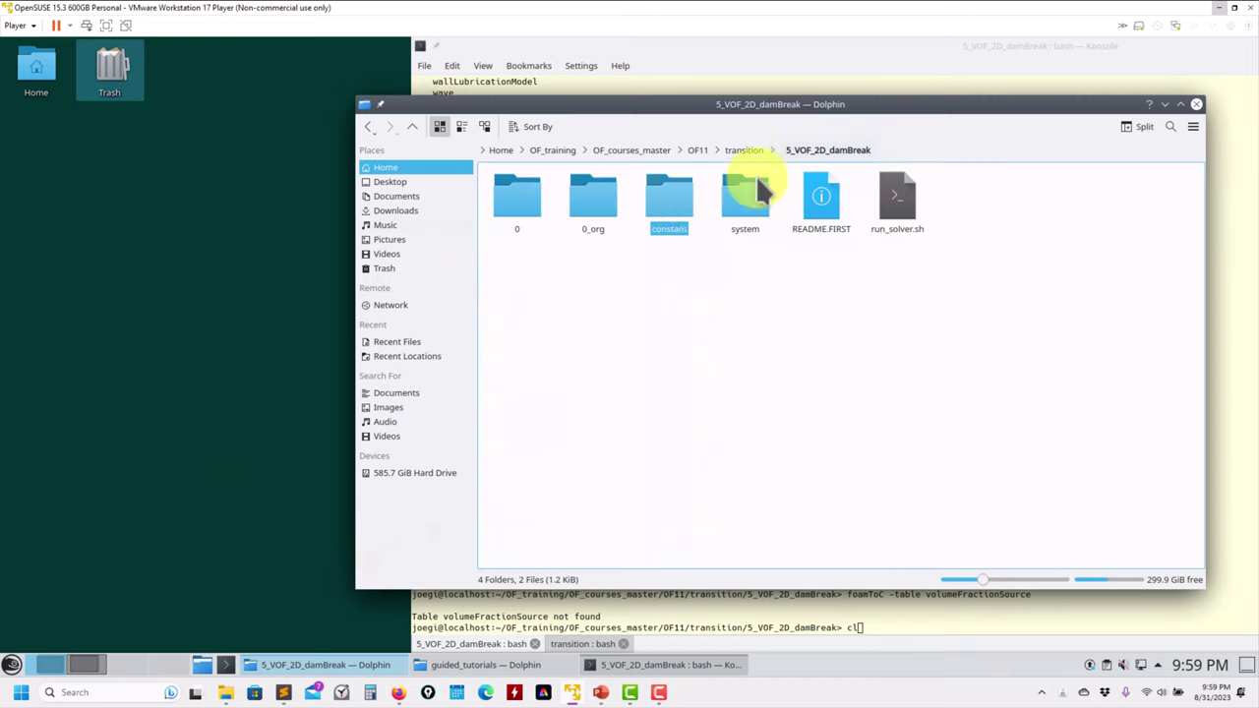
click(730, 202)
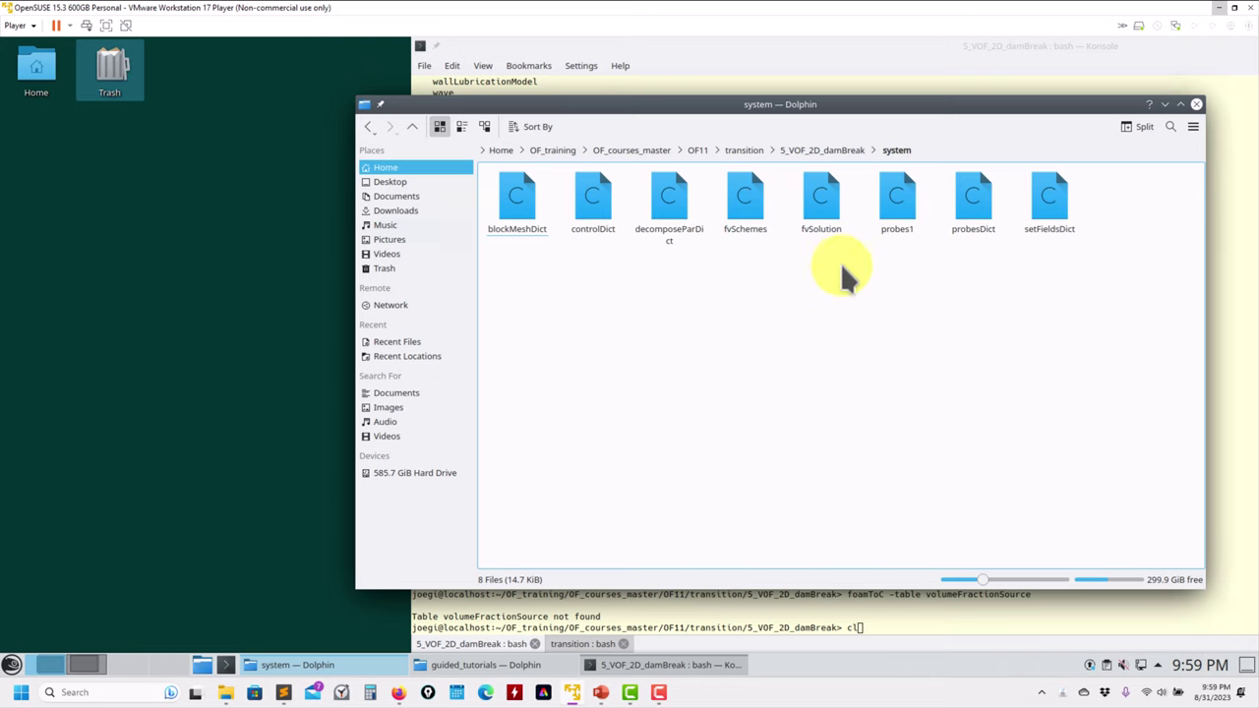
right_click(596, 196)
mouse_move(708, 218)
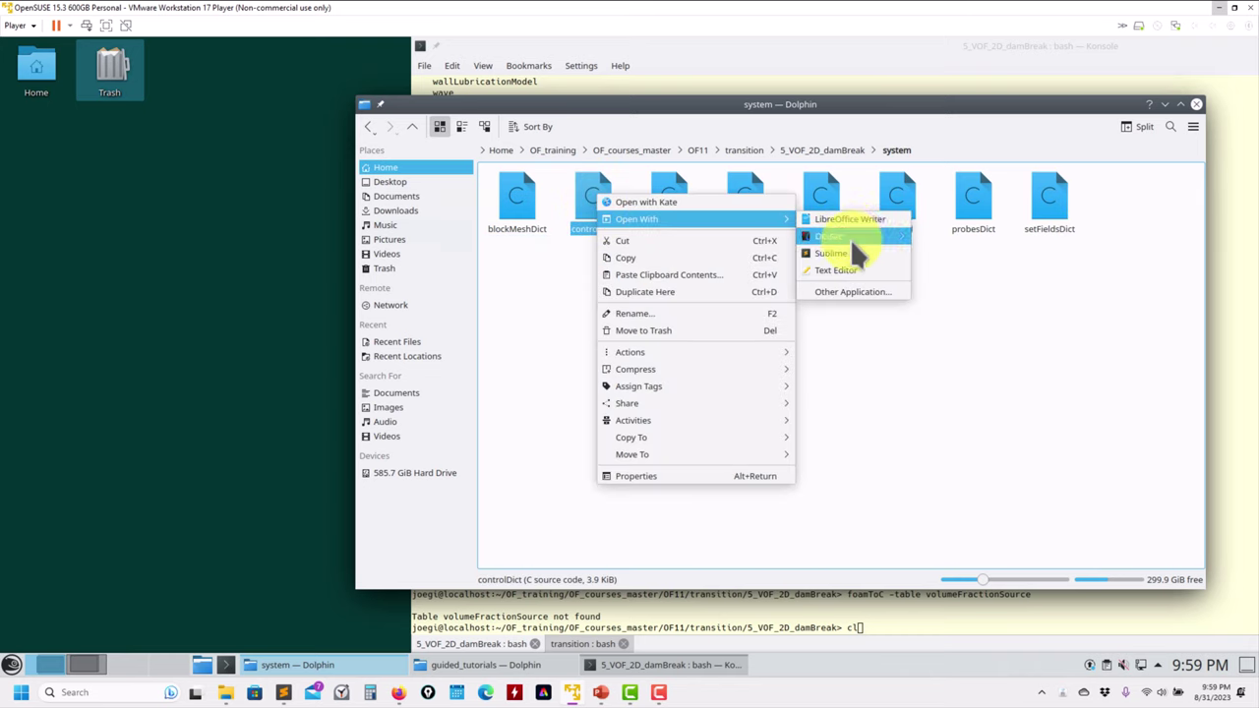
click(834, 270)
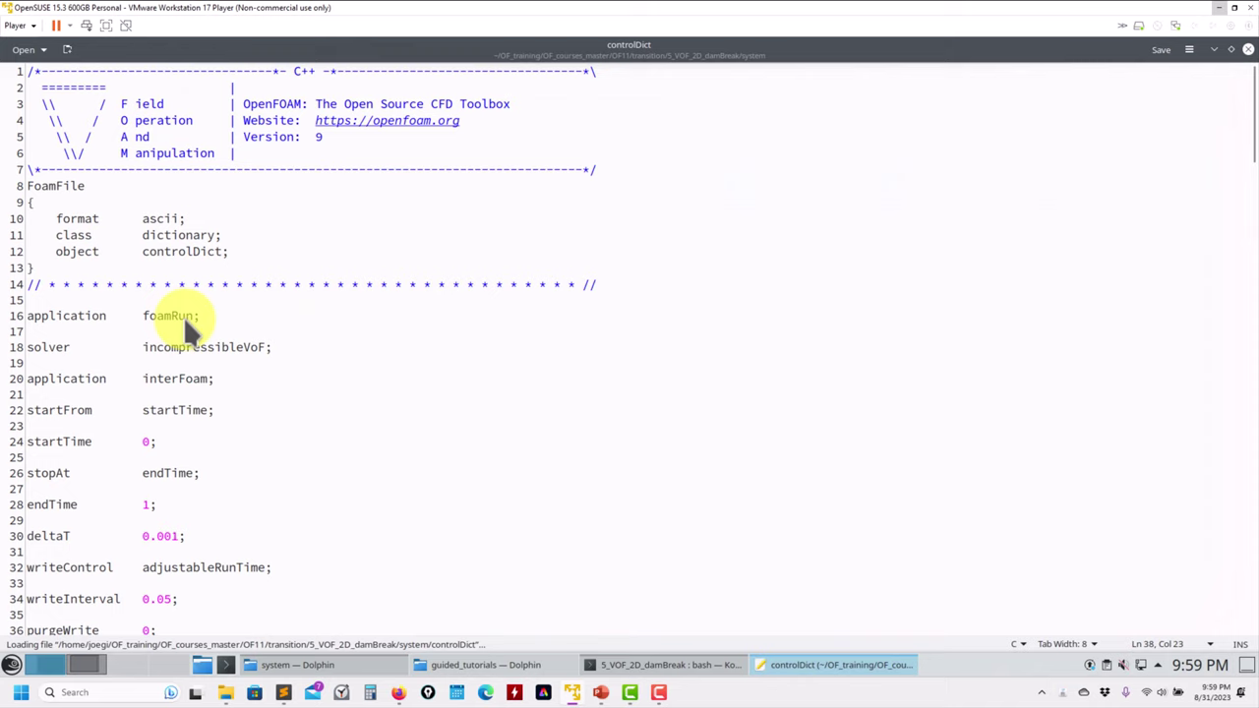
Highlight controlDict's application foamRun and solver incompressibleVoF lines
drag(271, 348, 34, 316)
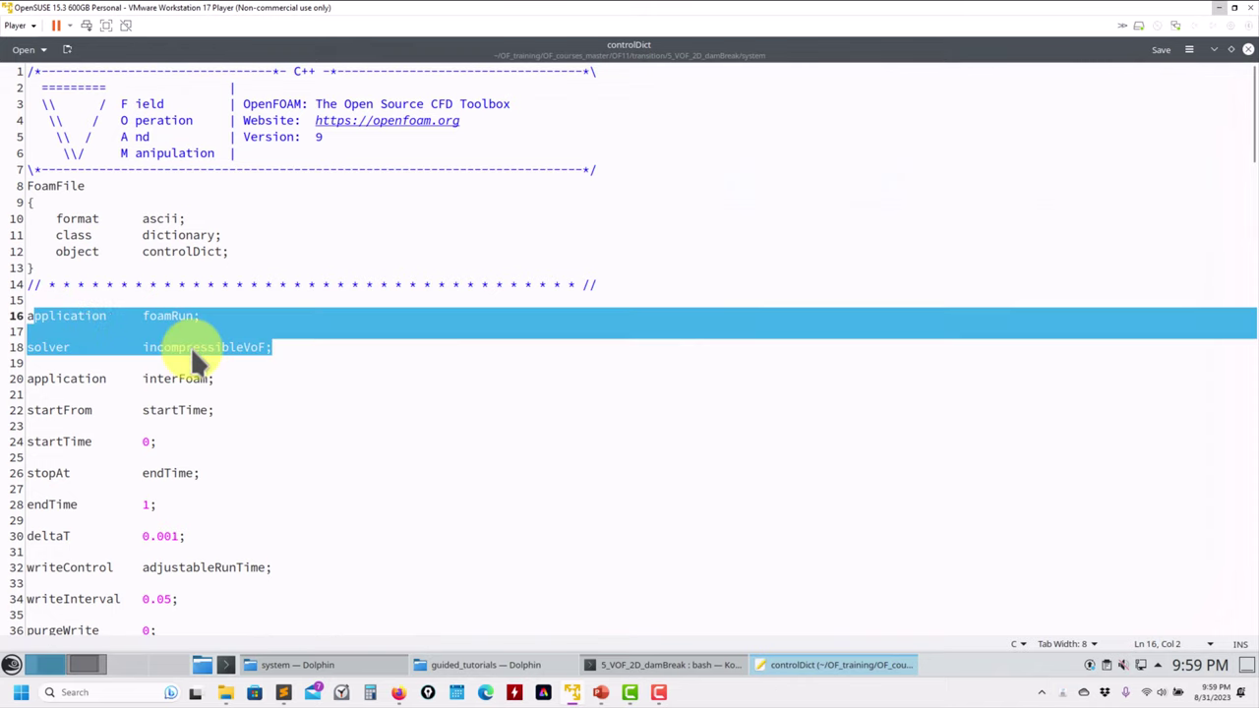
double_click(191, 347)
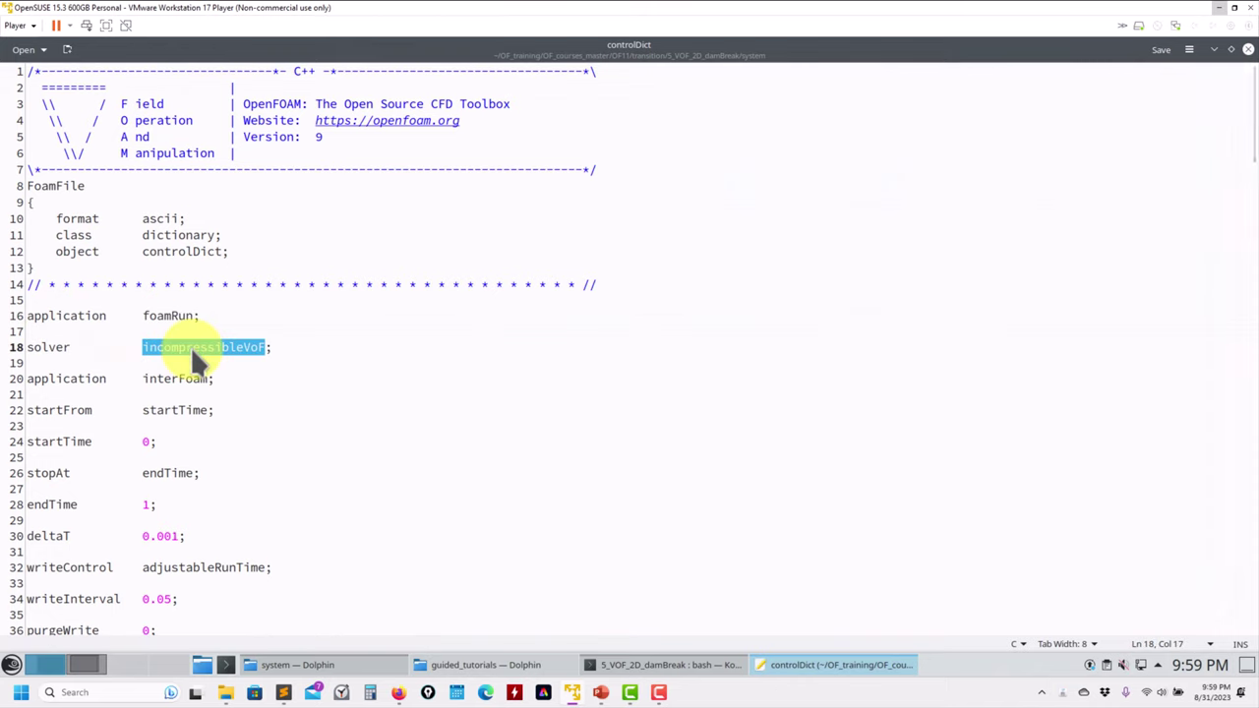
click(191, 346)
Scroll through the function objects down to the probes-online block, then move the editor aside
scroll(191, 347, down, 20)
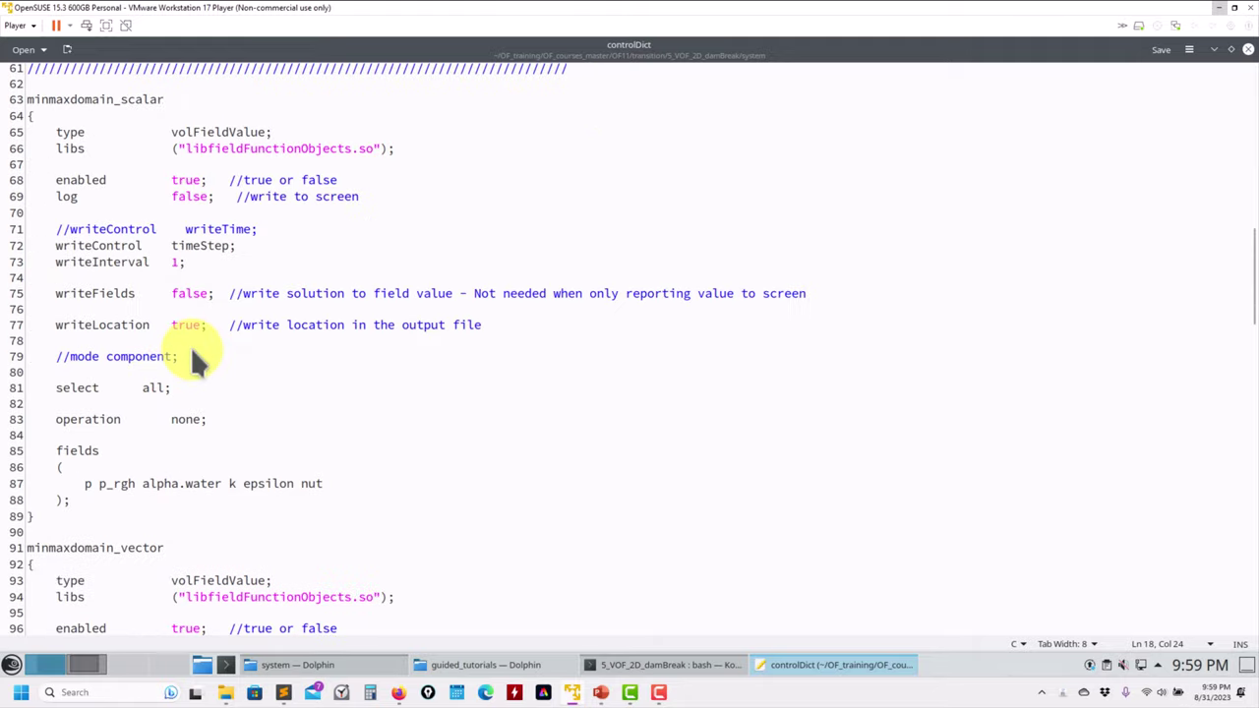
scroll(85, 281, up, 5)
scroll(70, 339, down, 2)
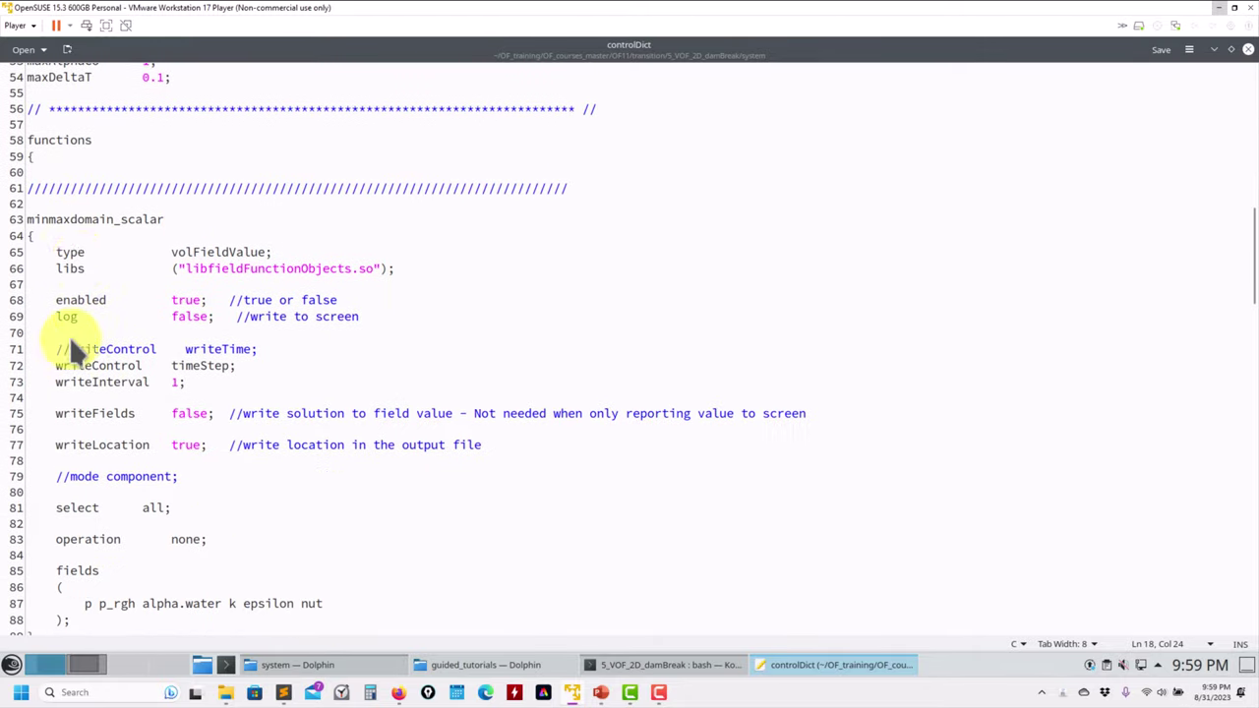
scroll(83, 233, down, 18)
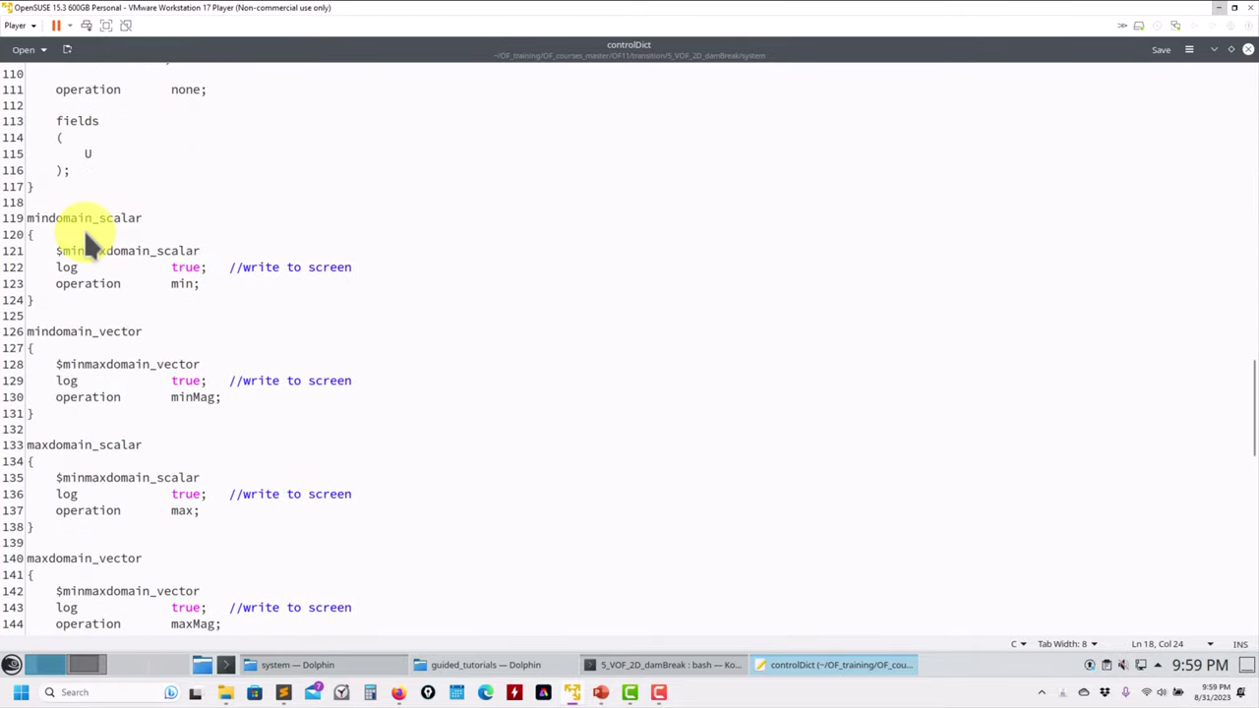
scroll(194, 281, up, 6)
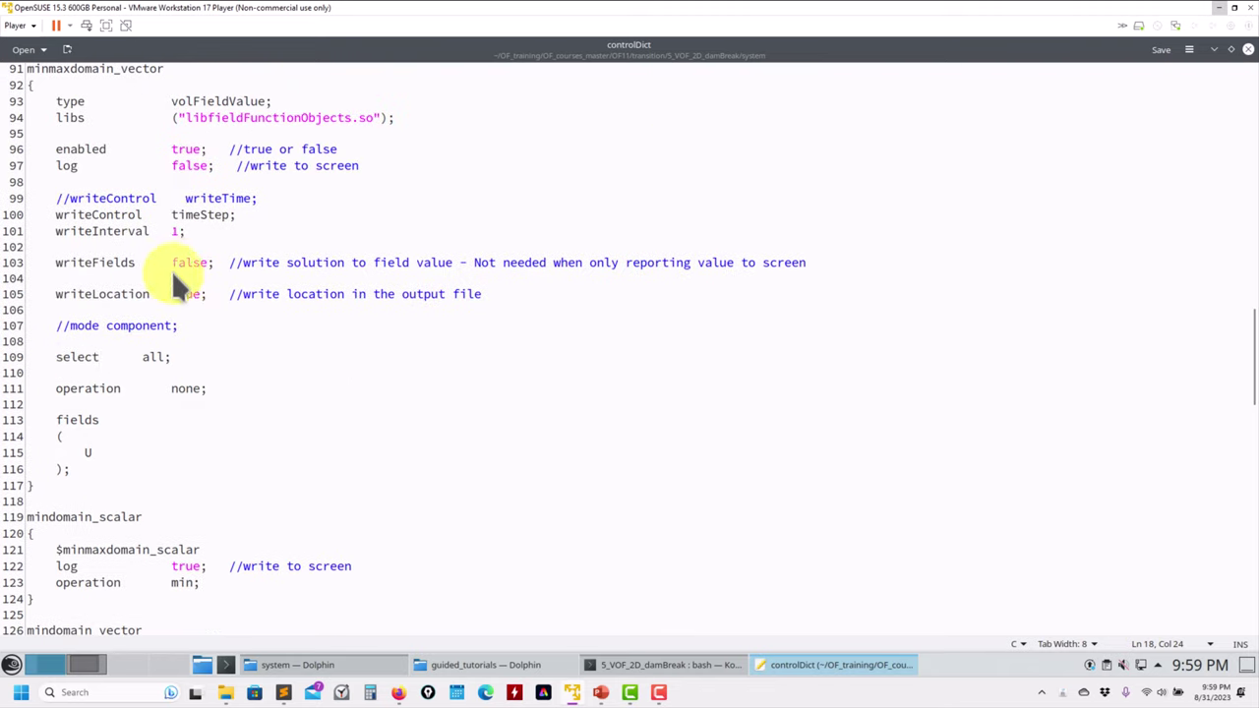
scroll(108, 355, down, 20)
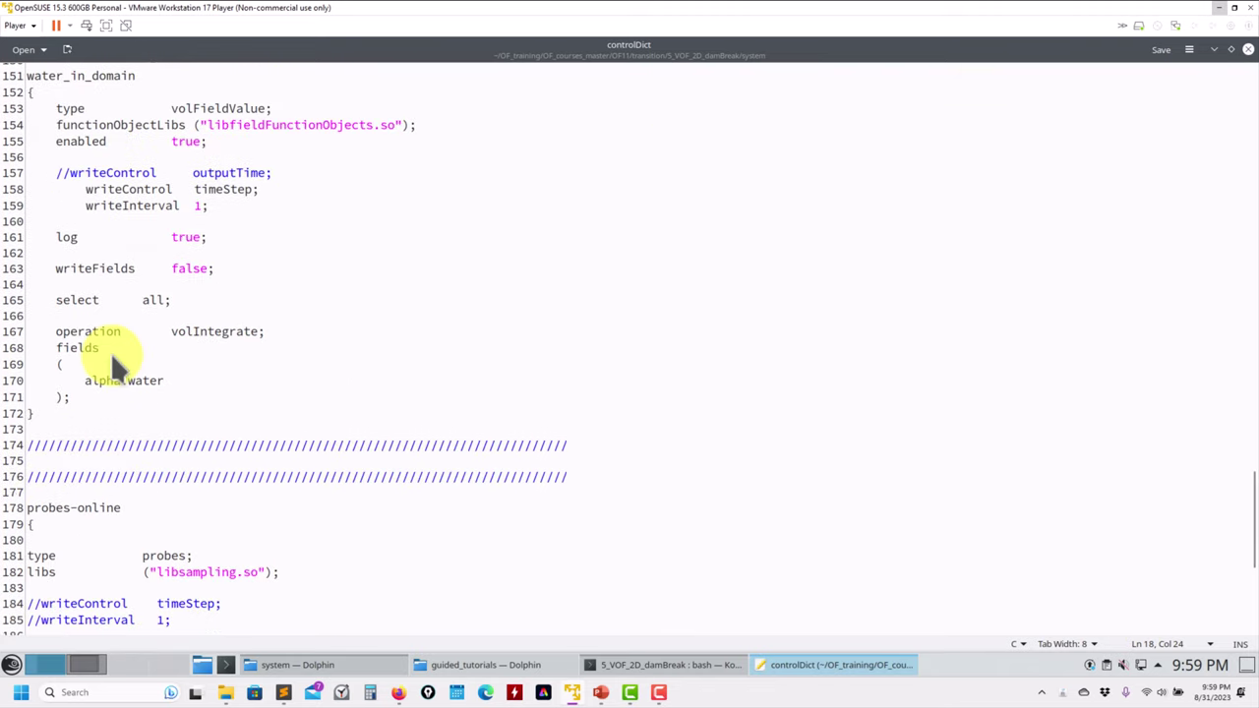
click(86, 300)
scroll(85, 299, down, 7)
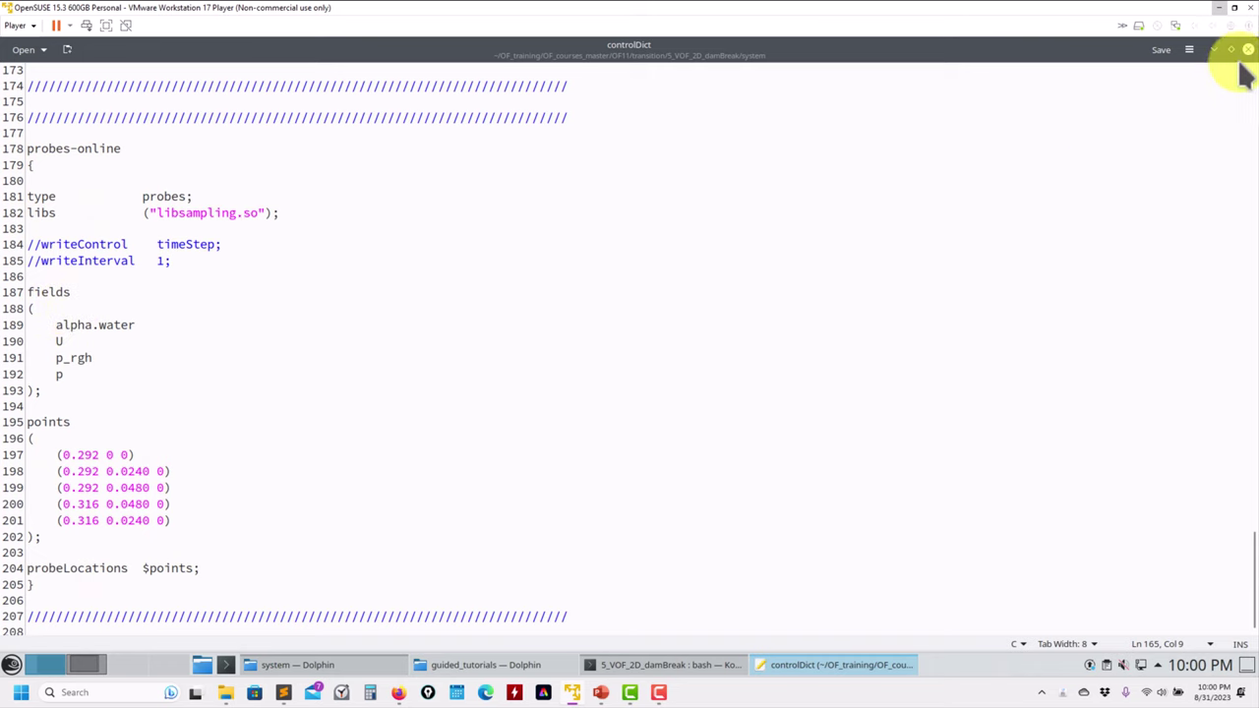
drag(1096, 56, 488, 126)
From the 5_VOF_2D_damBreak folder, open run_solver.sh in Kate beside controlDict
click(1025, 352)
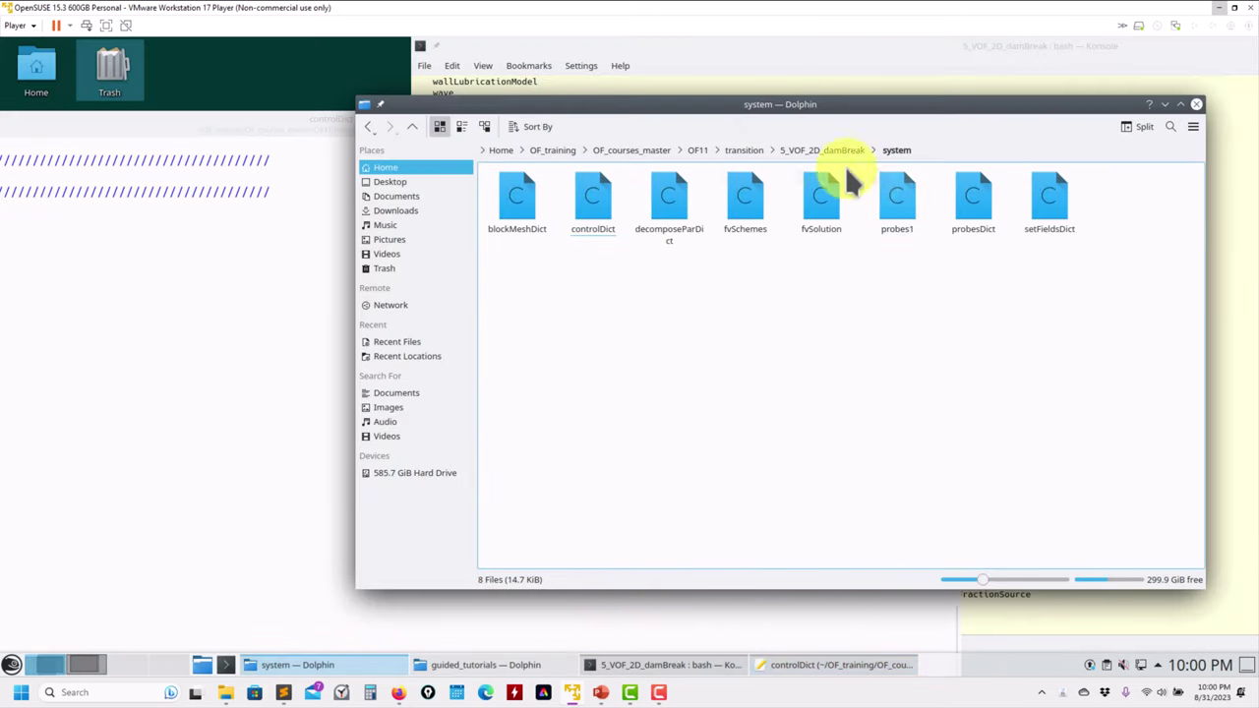
click(821, 151)
drag(905, 198, 249, 306)
double_click(315, 118)
drag(669, 69, 717, 34)
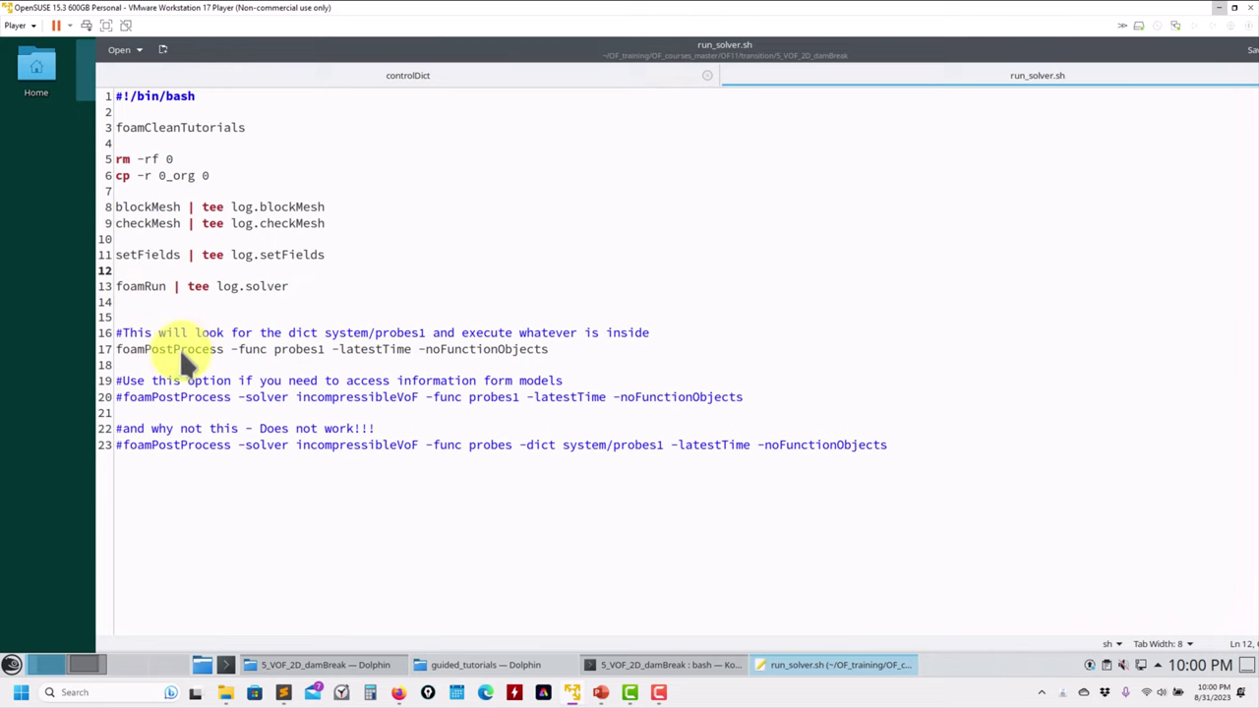
Review line 17's foamPostProcess command, noting its probes1 and -latestTime options
click(496, 75)
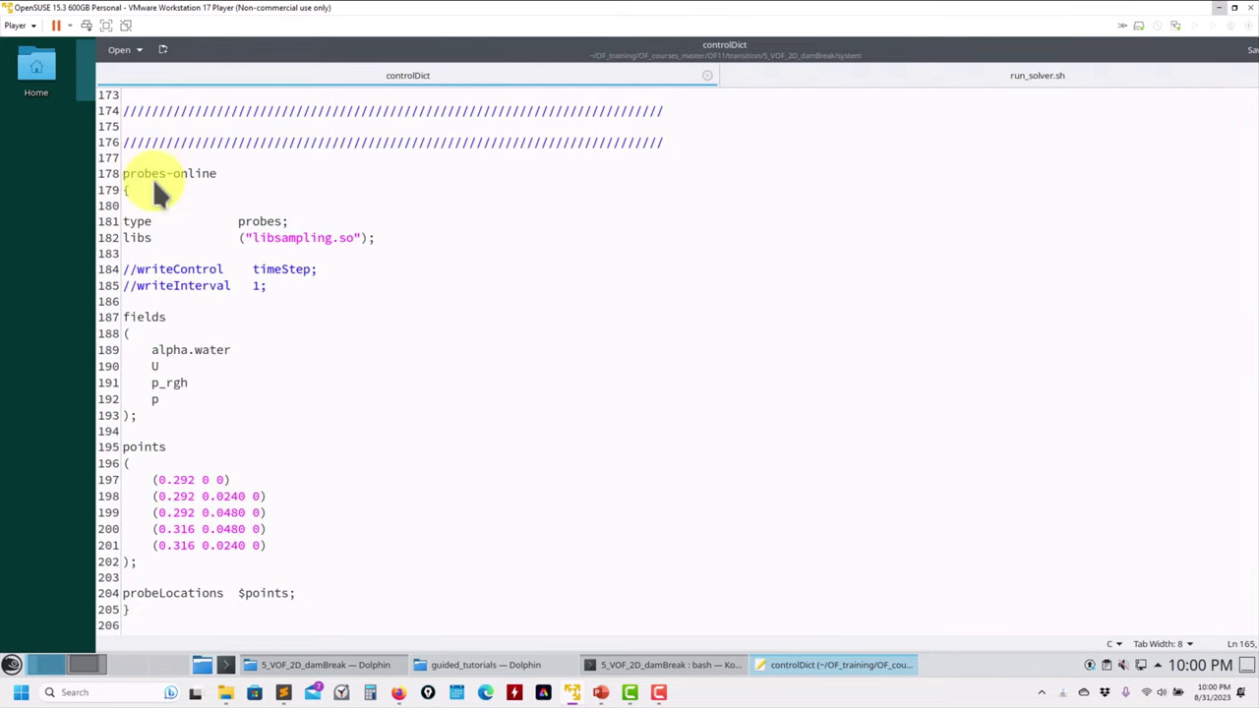
click(866, 76)
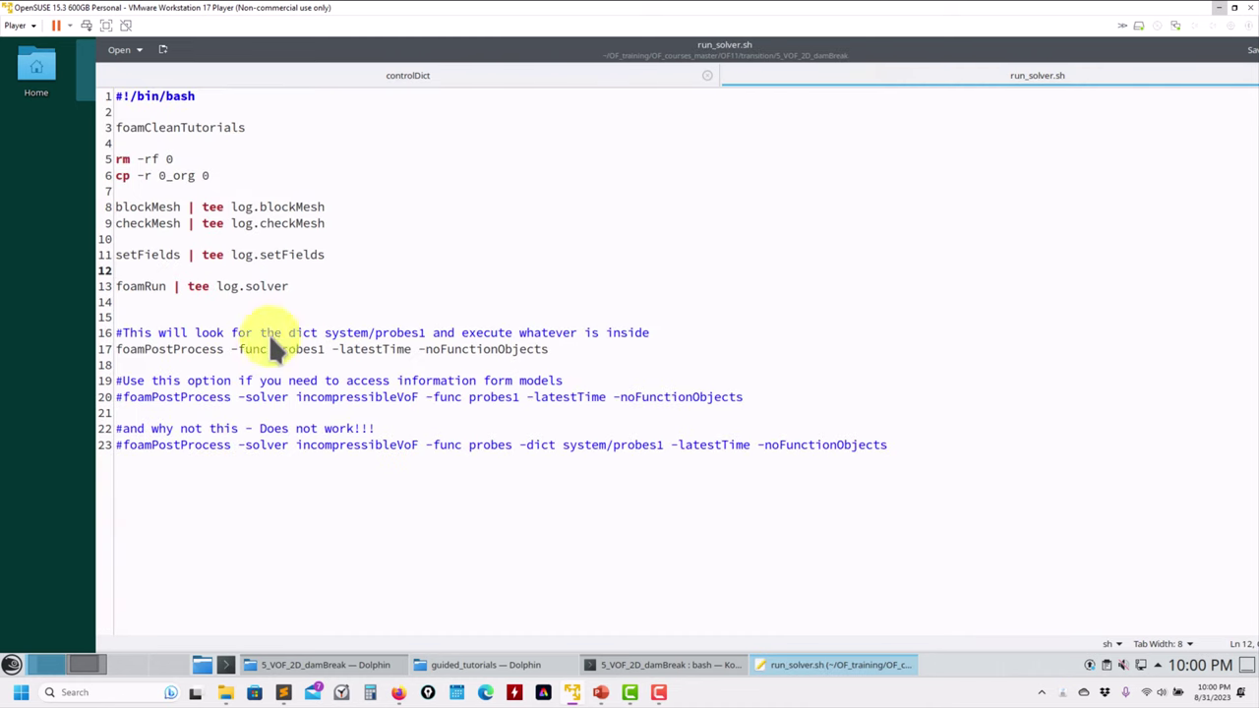
drag(548, 349, 110, 356)
click(209, 348)
click(318, 346)
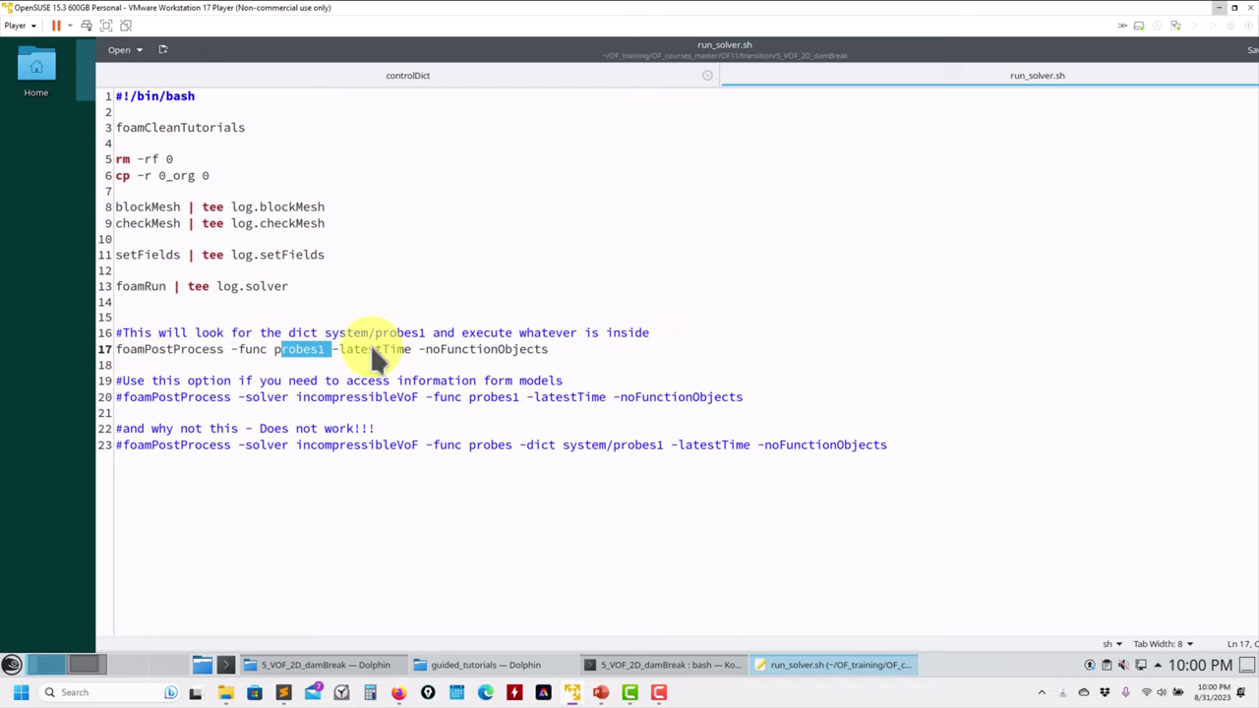
double_click(370, 346)
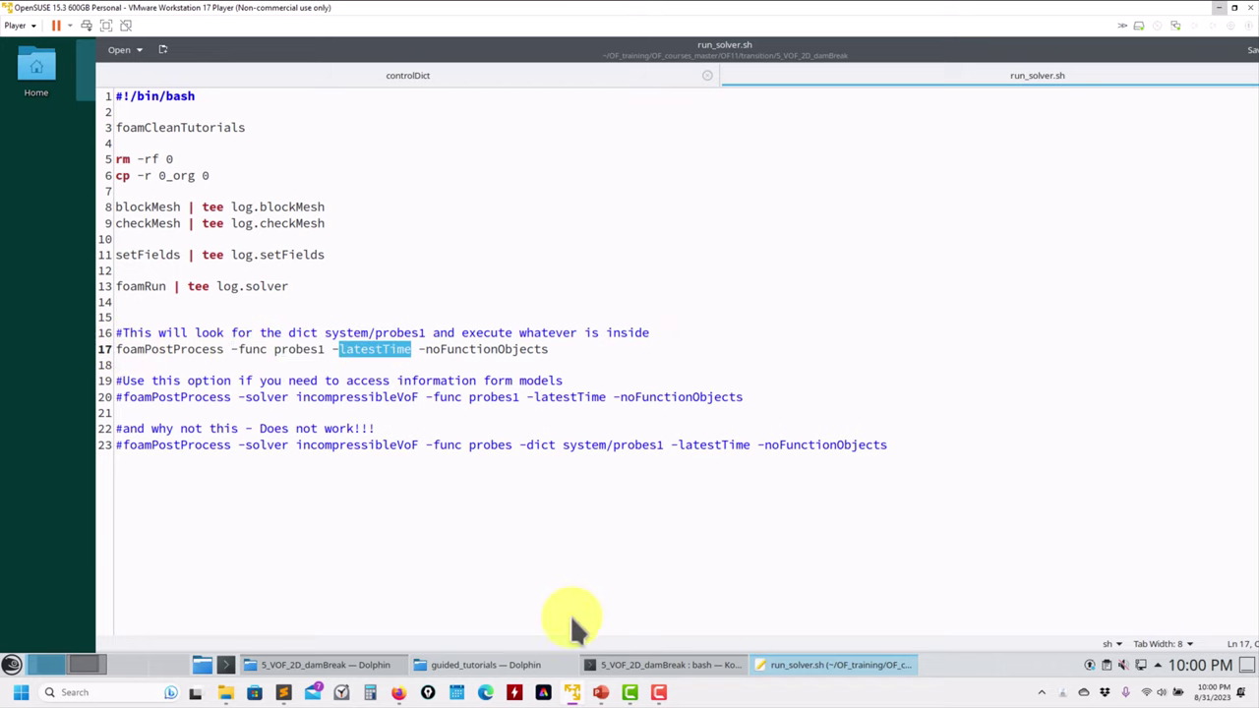
click(325, 347)
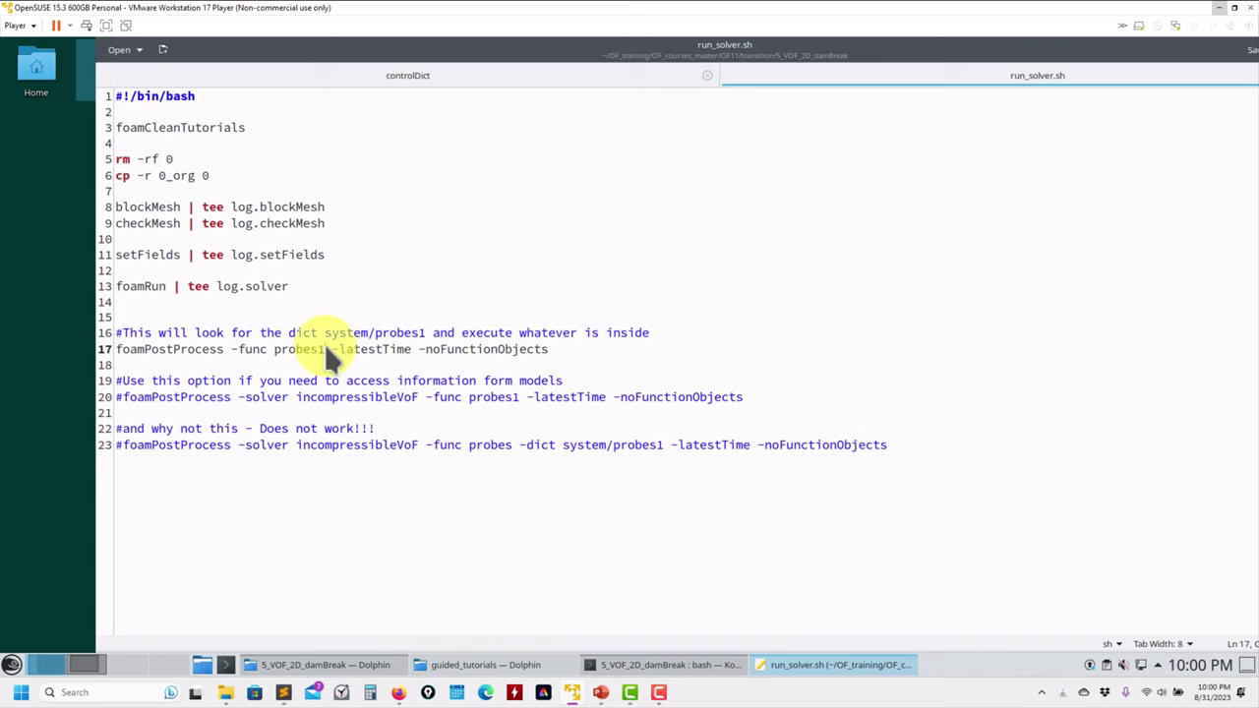
Locate probes1 in the system folder, then inspect line 20's -solver incompressibleVoF option
click(356, 665)
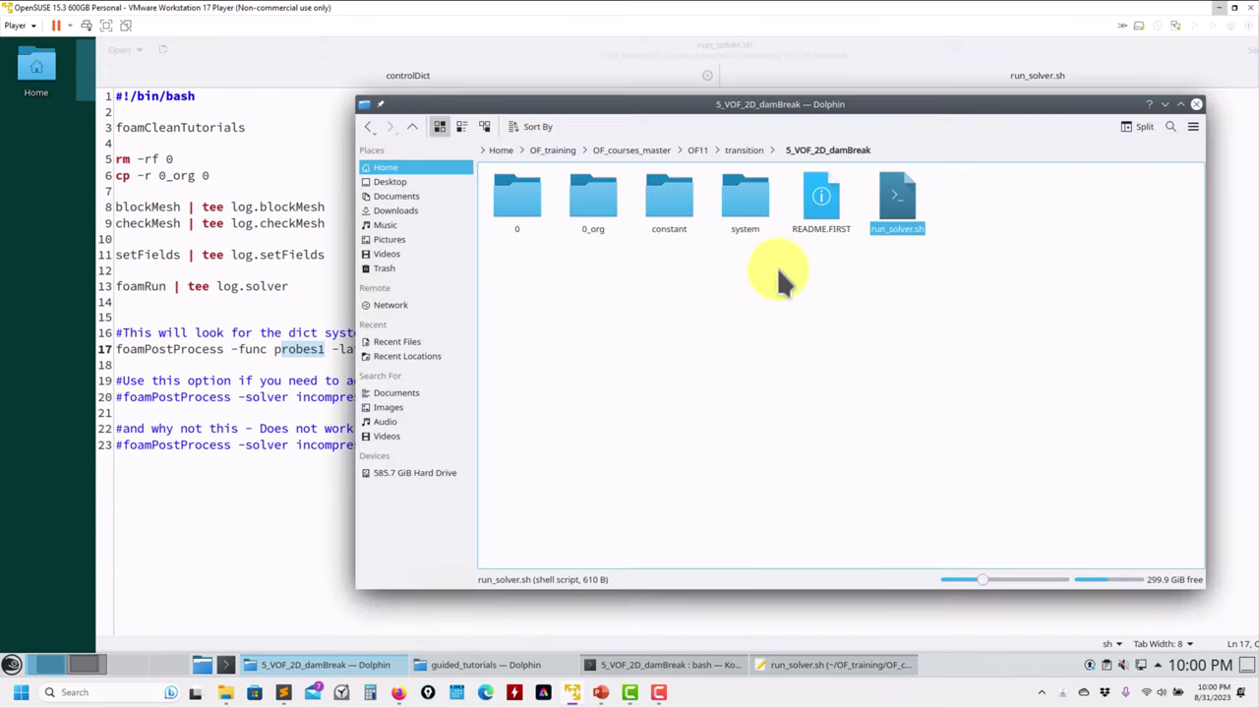
click(749, 219)
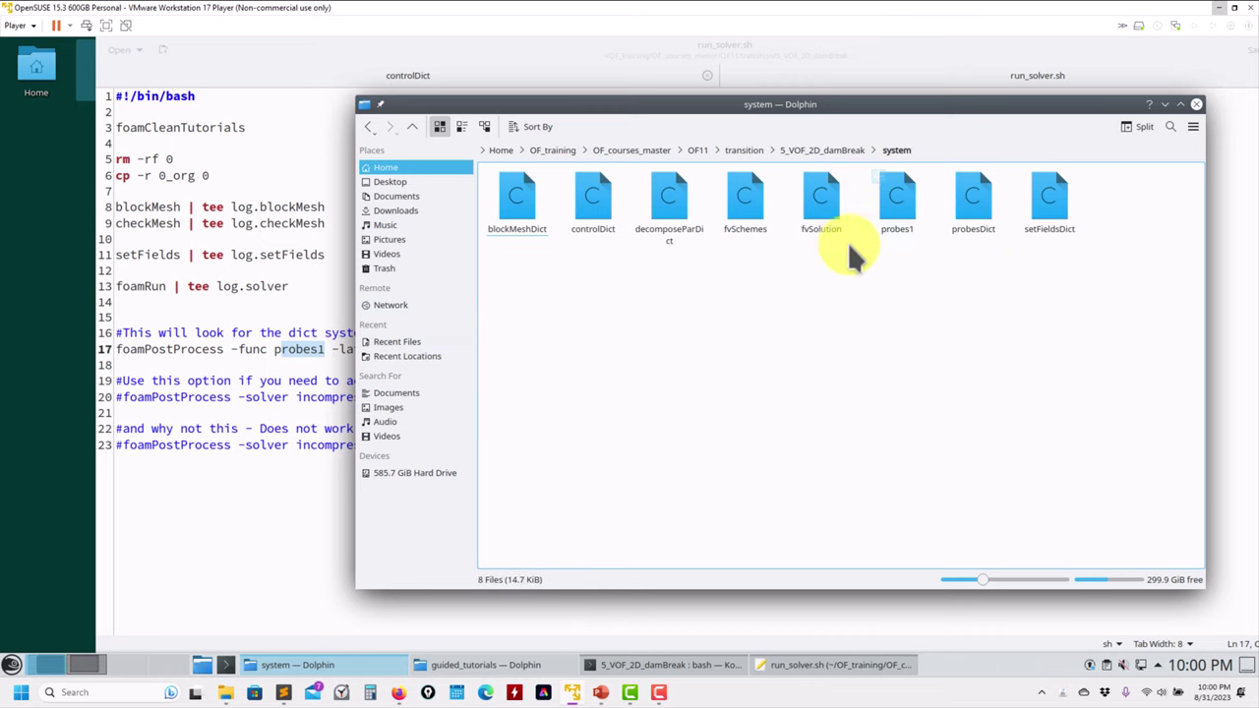
drag(694, 102, 1000, 117)
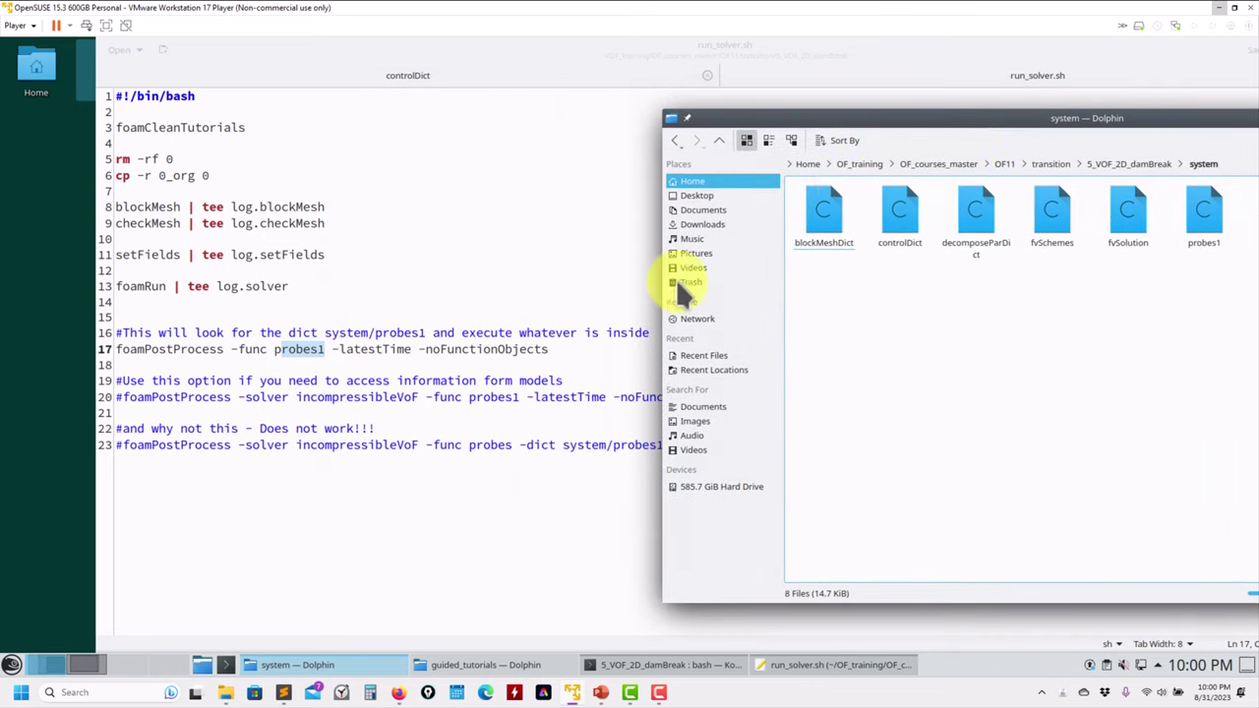
click(378, 386)
drag(425, 397, 247, 398)
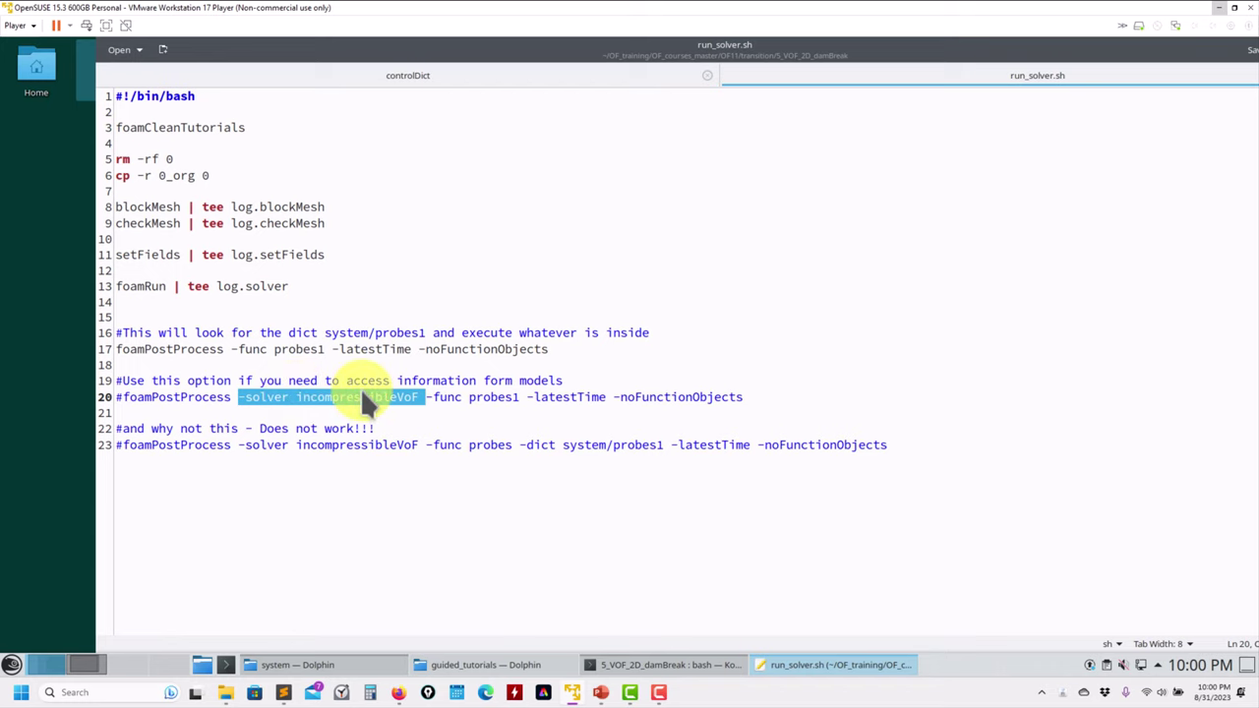
click(570, 383)
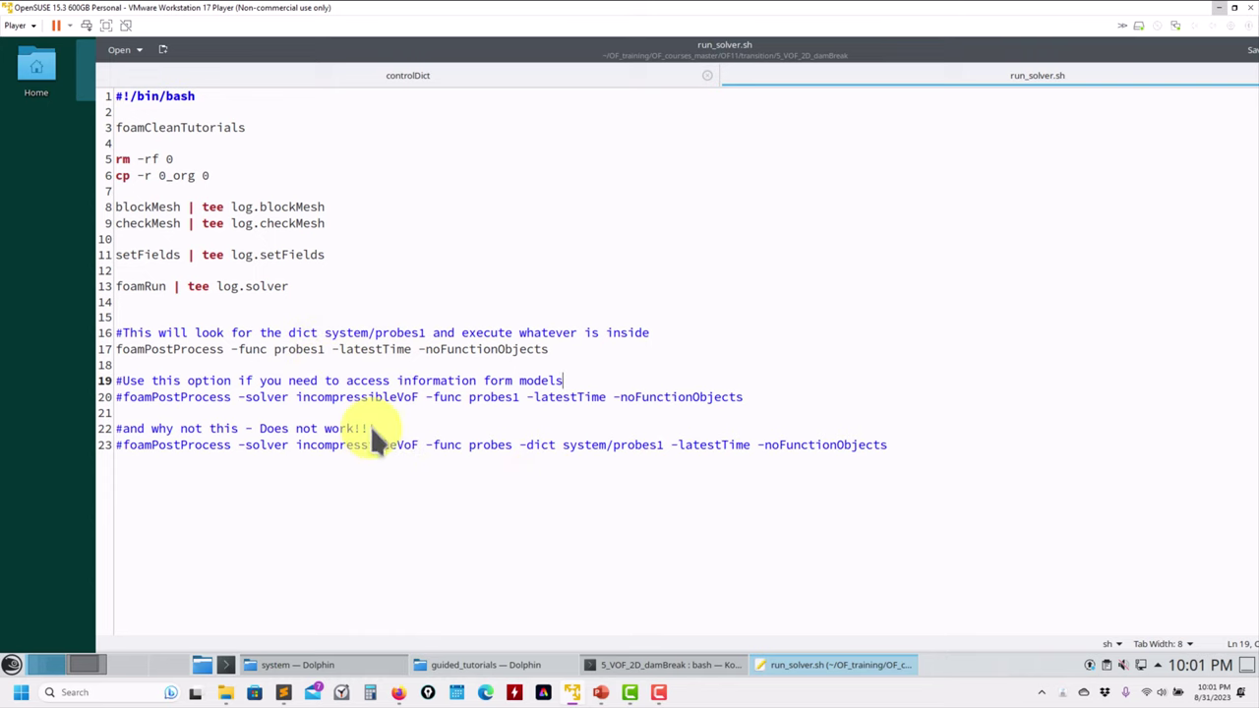
Remove the comment mark at the start of line 23 in run_solver.sh
click(124, 442)
key(Delete)
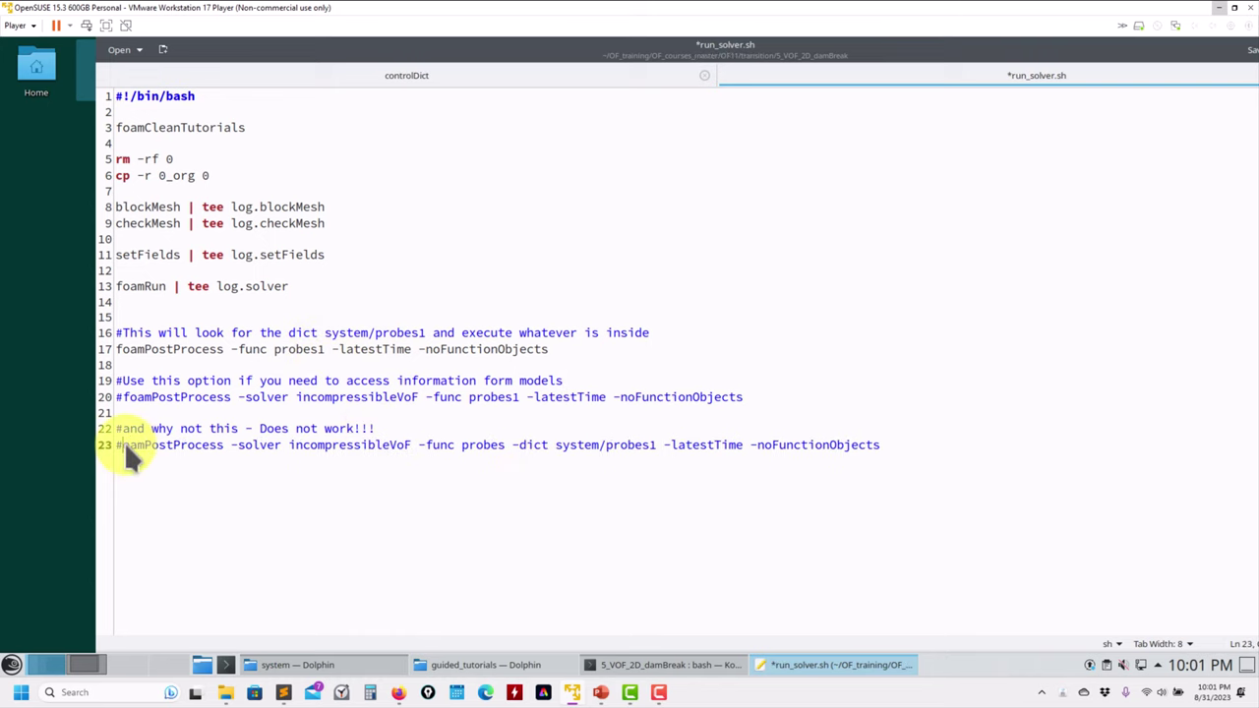
key(BackSpace)
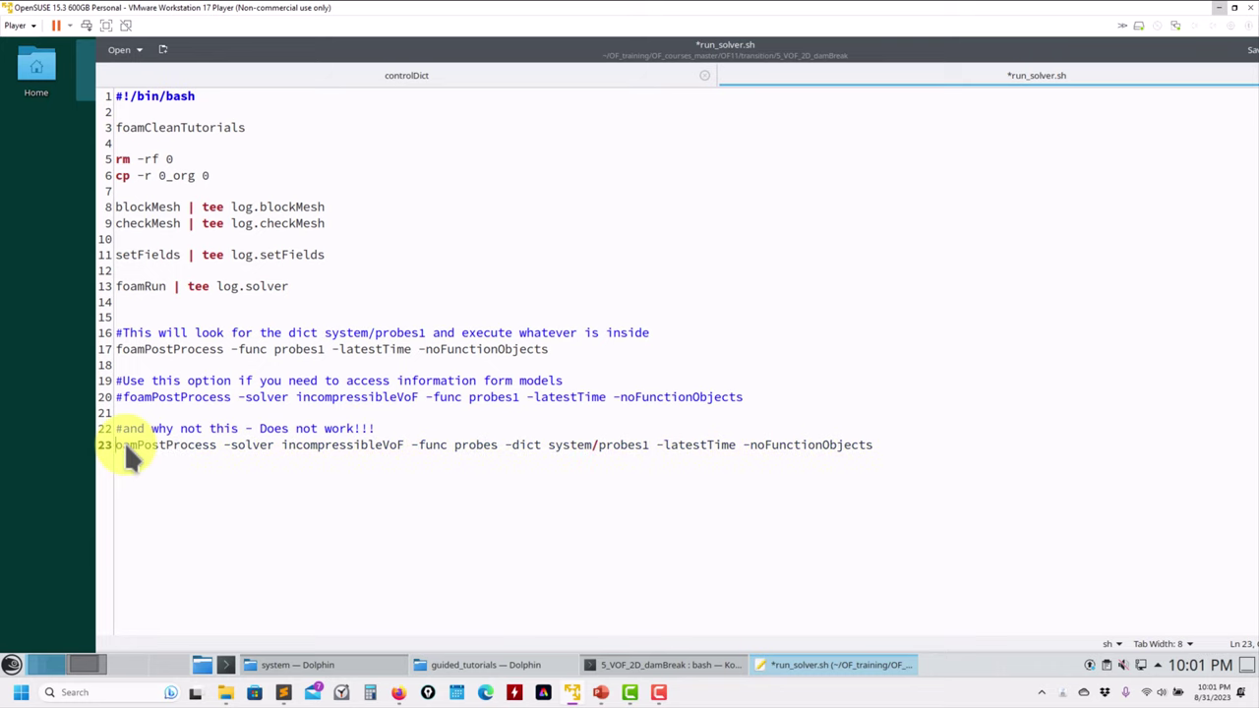
text(f)
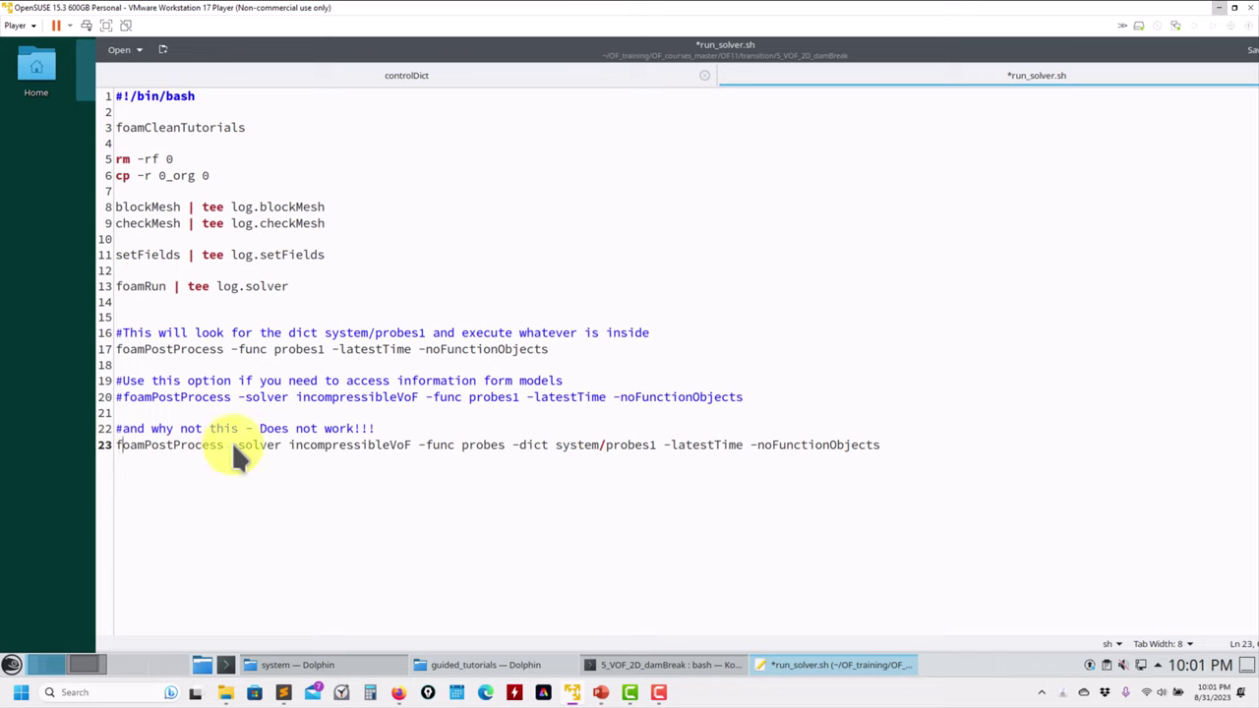
Inspect line 23's options: -solver incompressibleVoF, -func probes and -dict system/probes1
drag(429, 445, 233, 446)
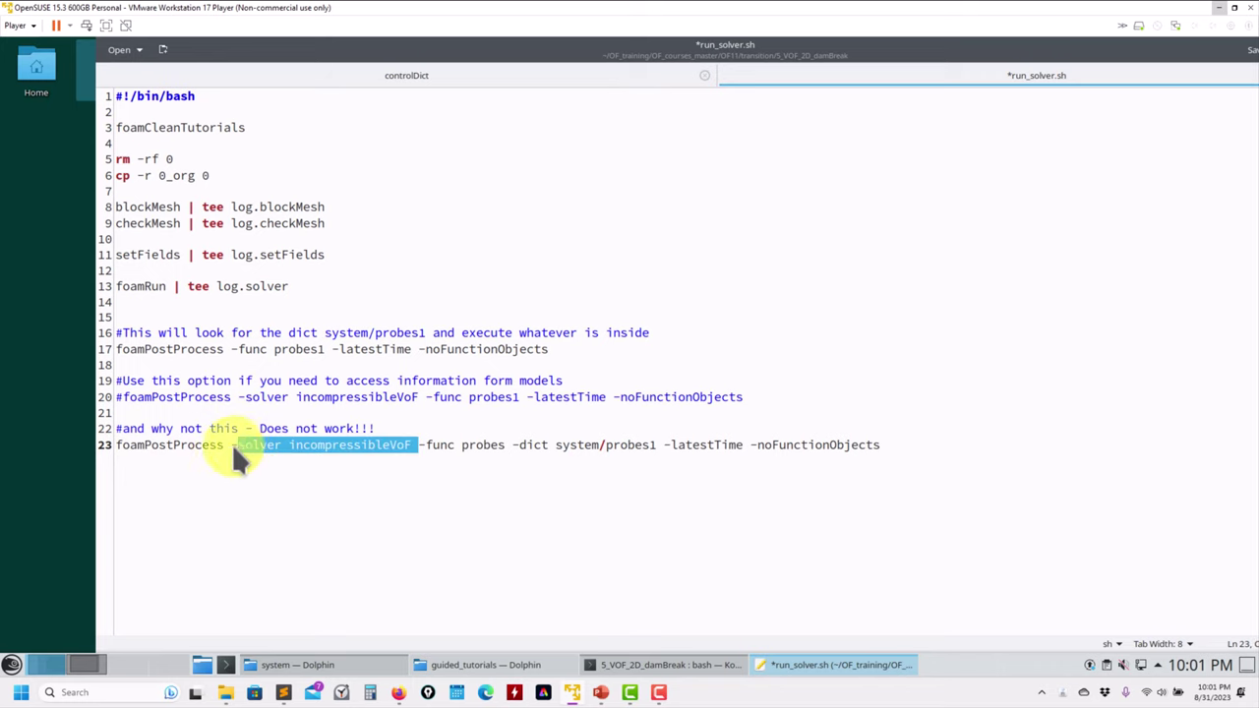
drag(504, 444, 417, 444)
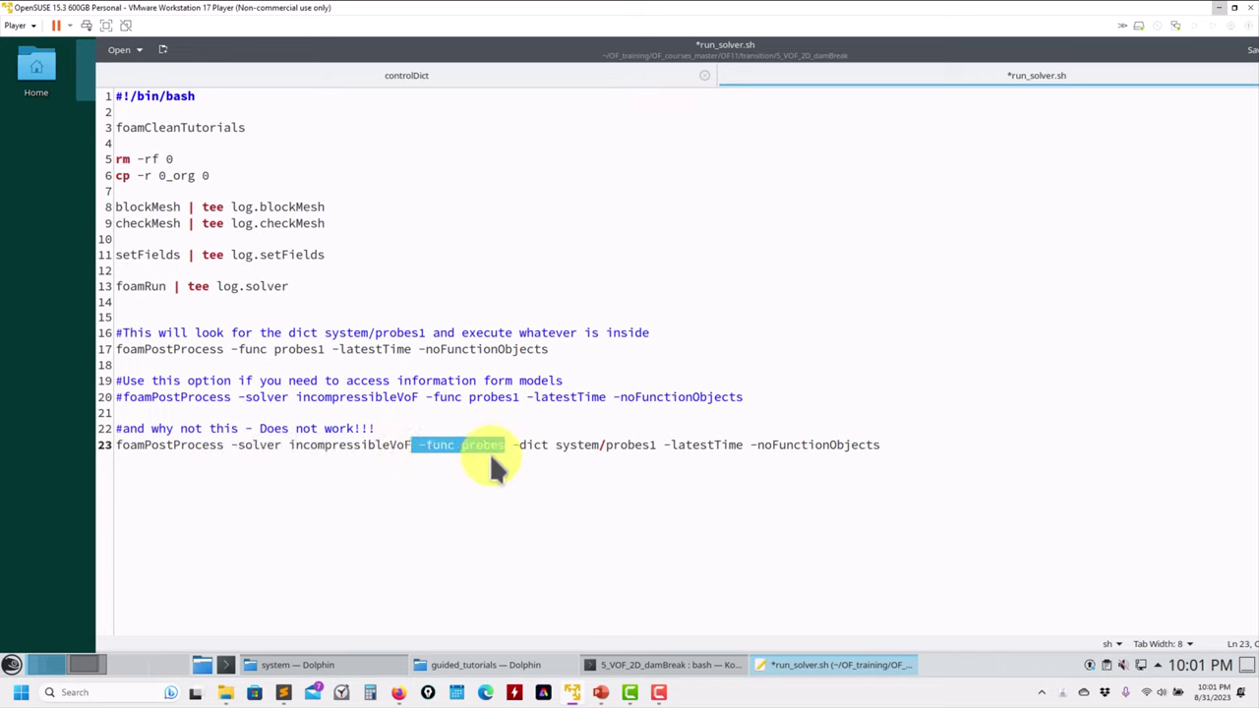
double_click(482, 444)
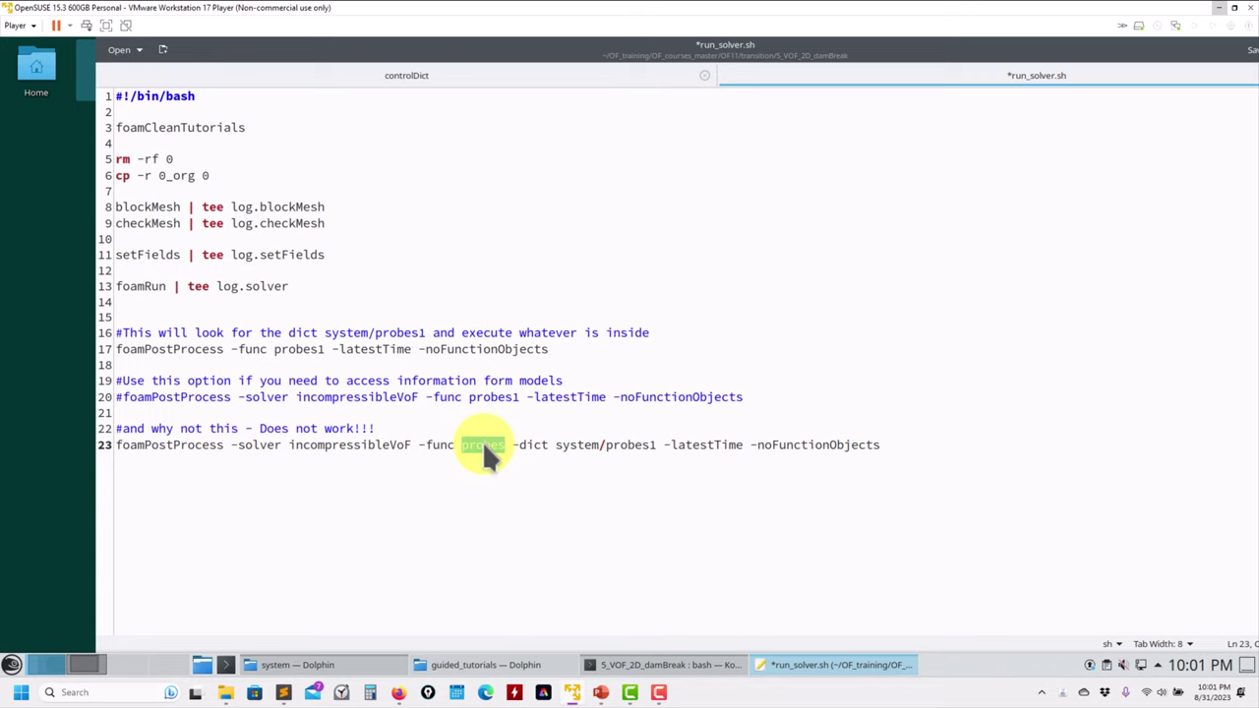
click(305, 346)
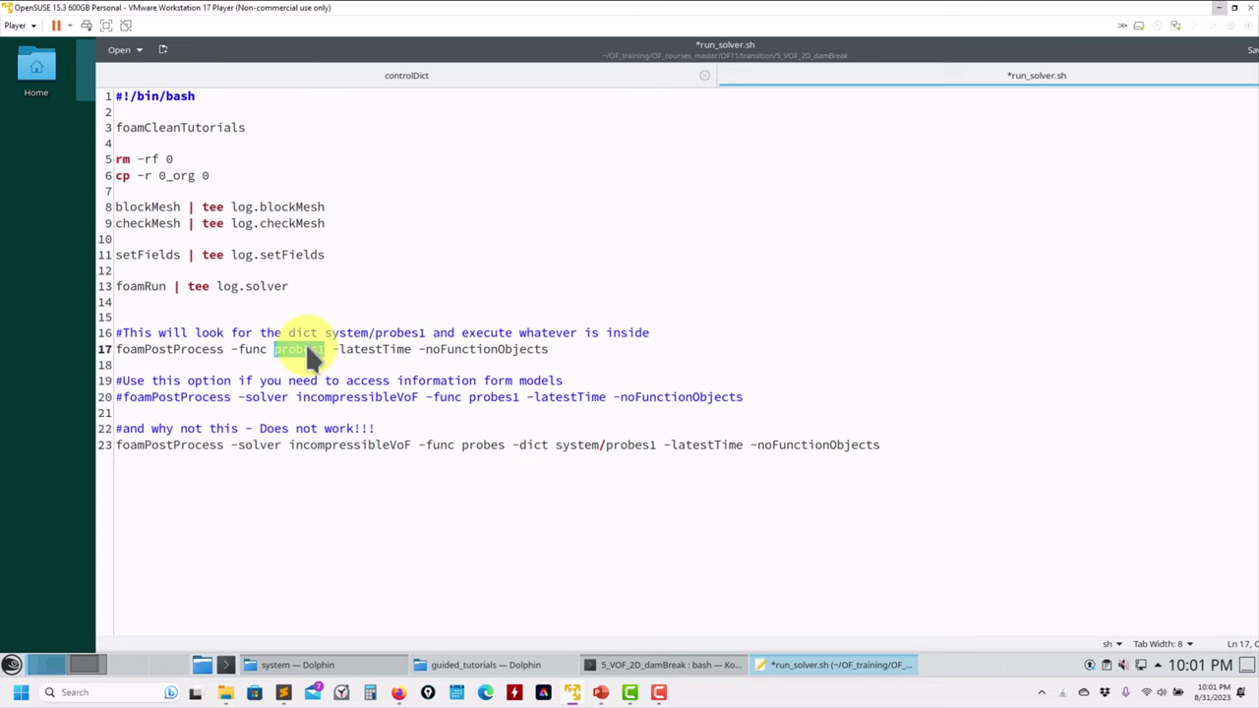
click(364, 666)
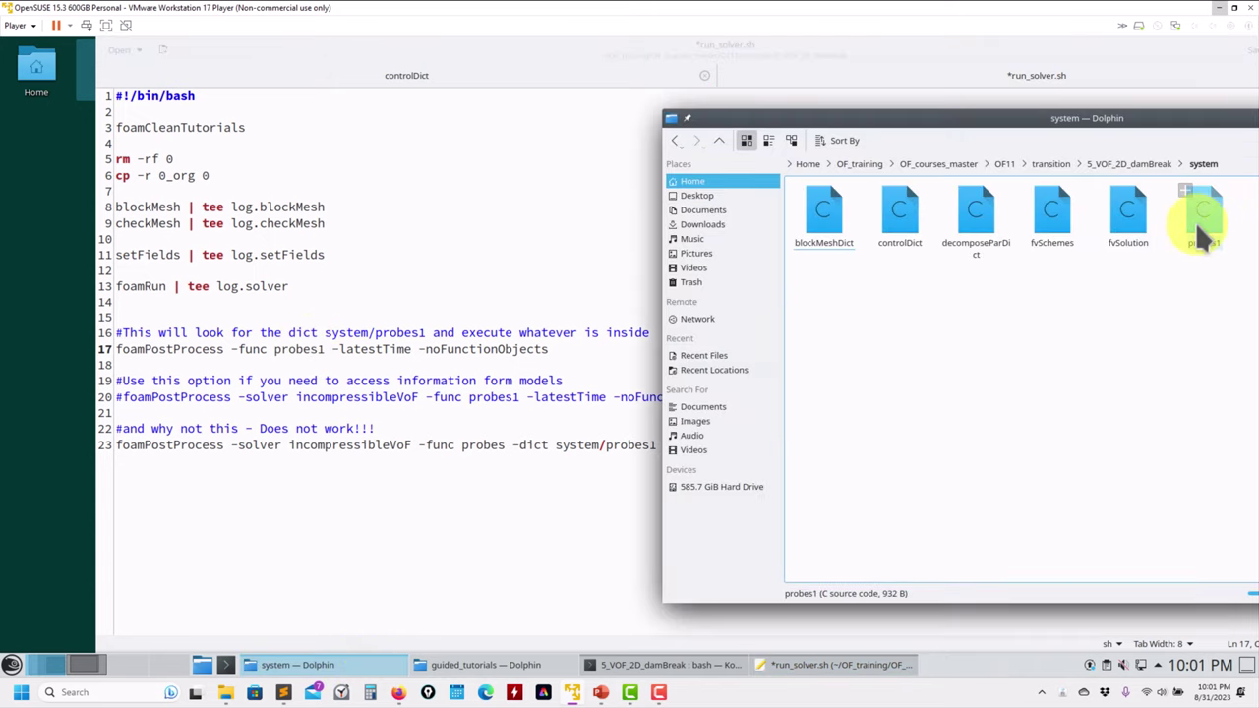
click(489, 446)
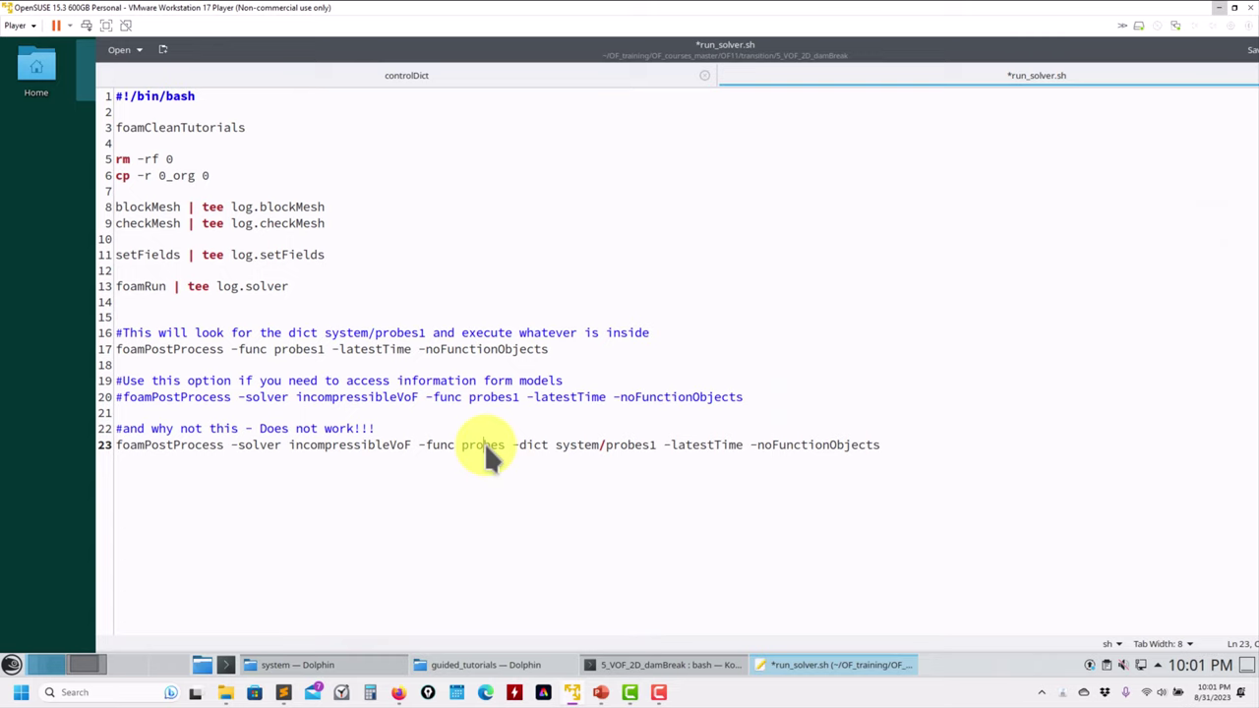
click(534, 445)
drag(512, 440, 652, 444)
click(651, 444)
Comment out line 23 with # and save run_solver.sh
click(116, 439)
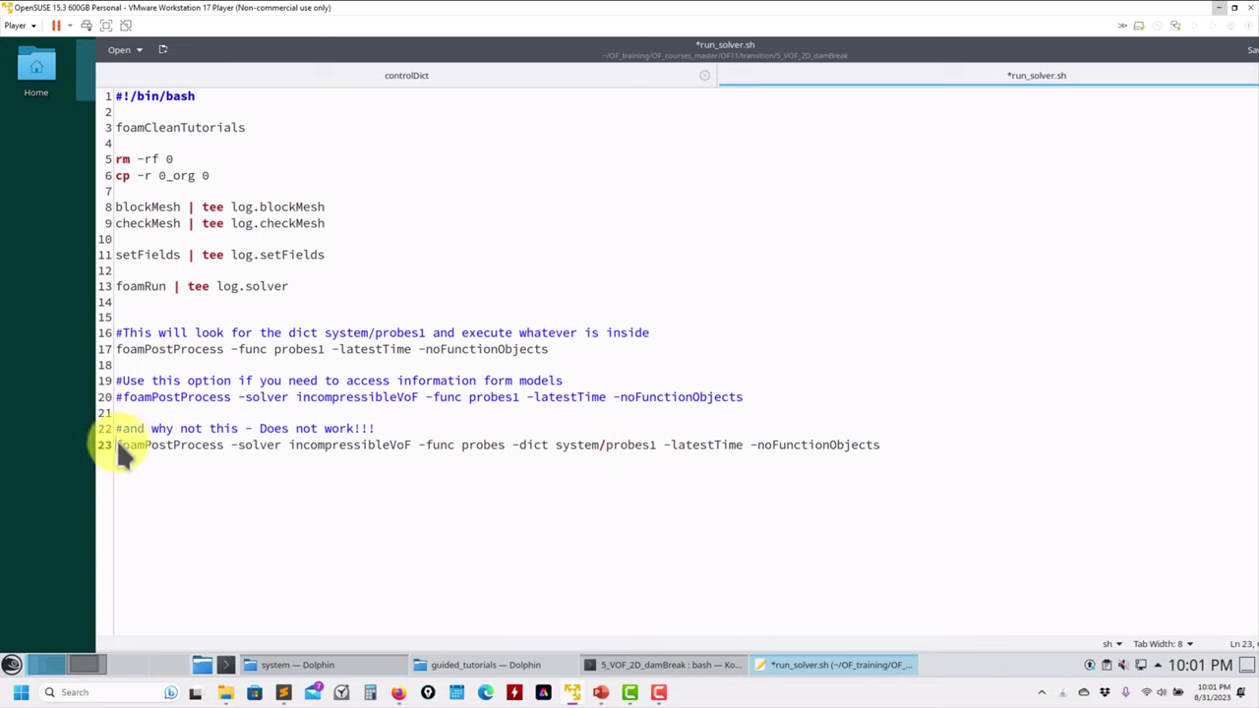
text(#)
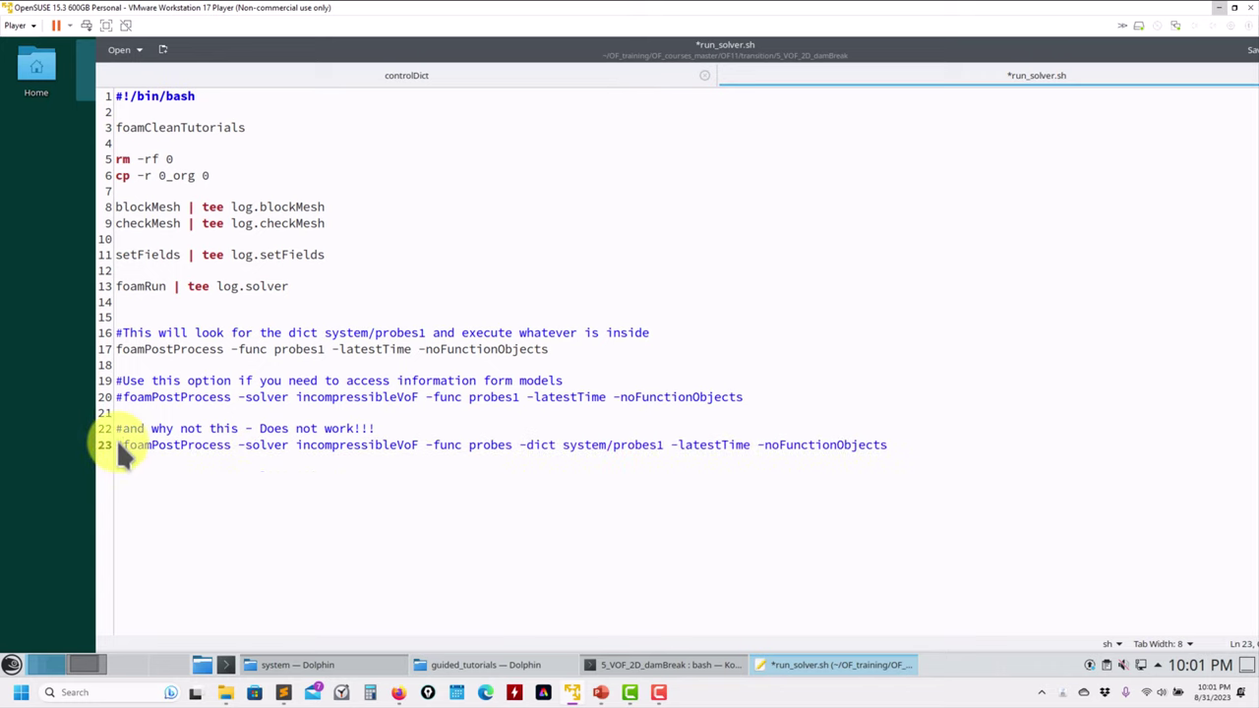
key(ctrl+s)
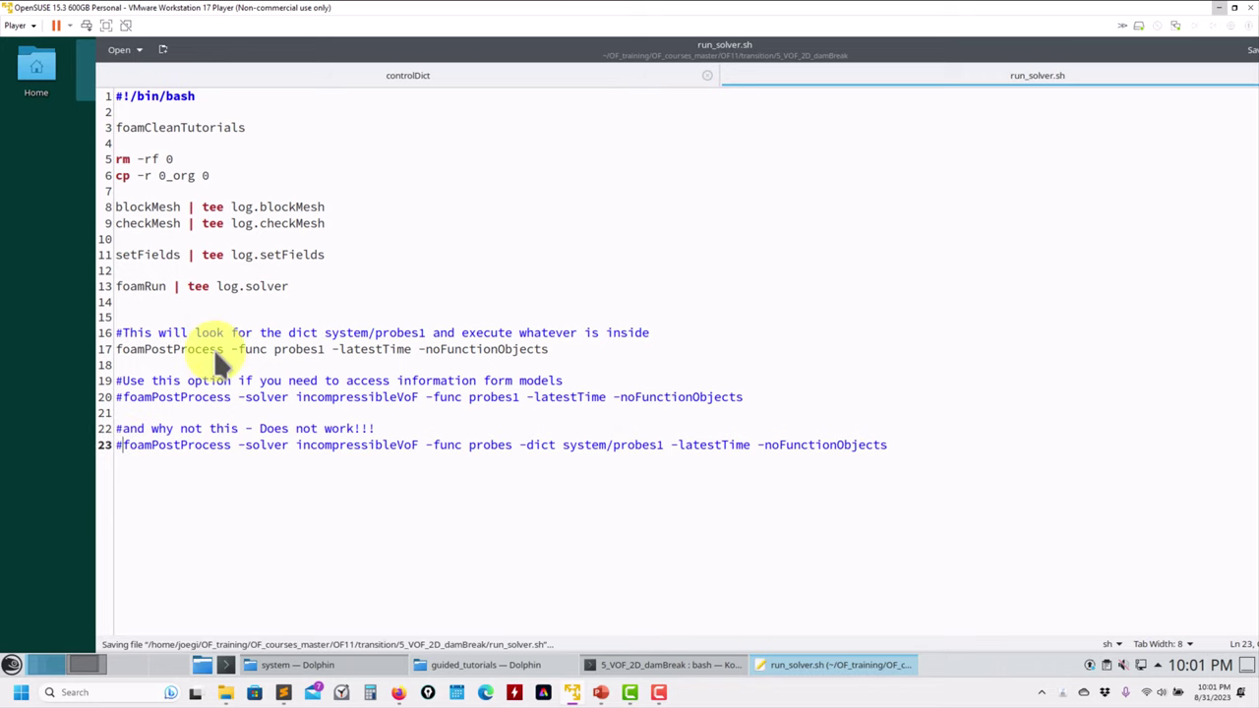
double_click(304, 346)
click(272, 360)
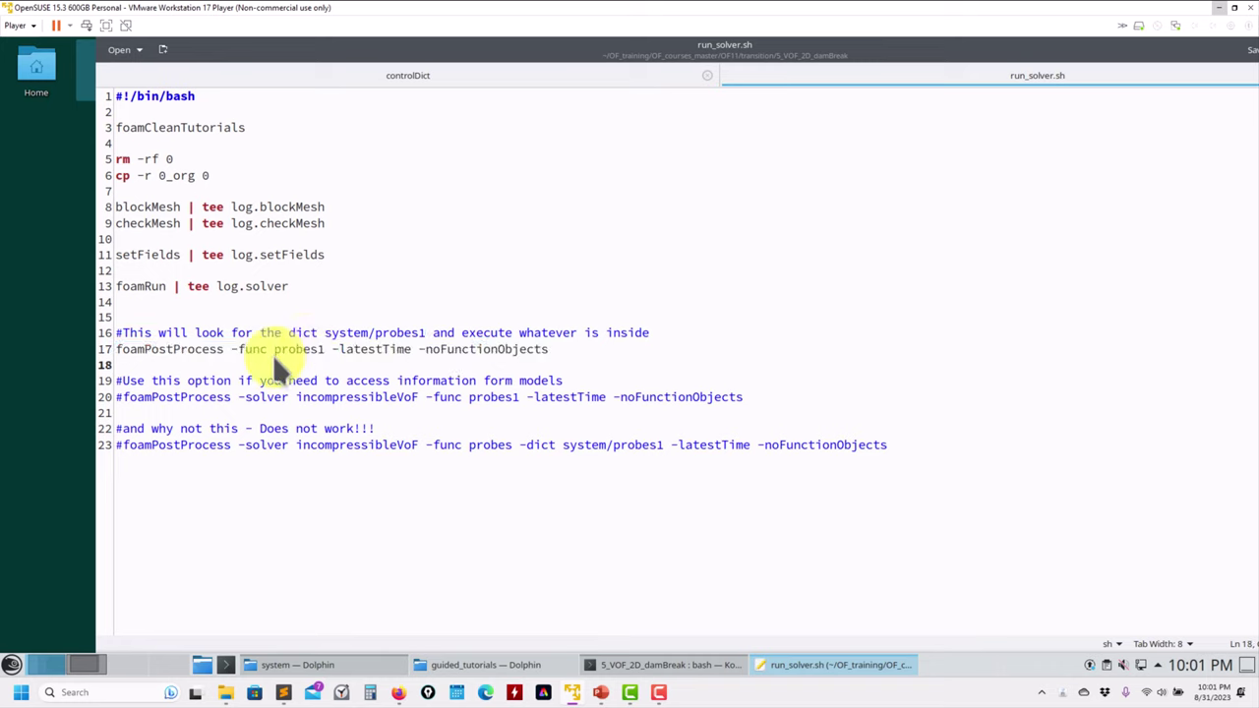
click(286, 350)
Open the system/probes1 dictionary and highlight its type probes entry
click(322, 347)
click(358, 667)
double_click(1192, 228)
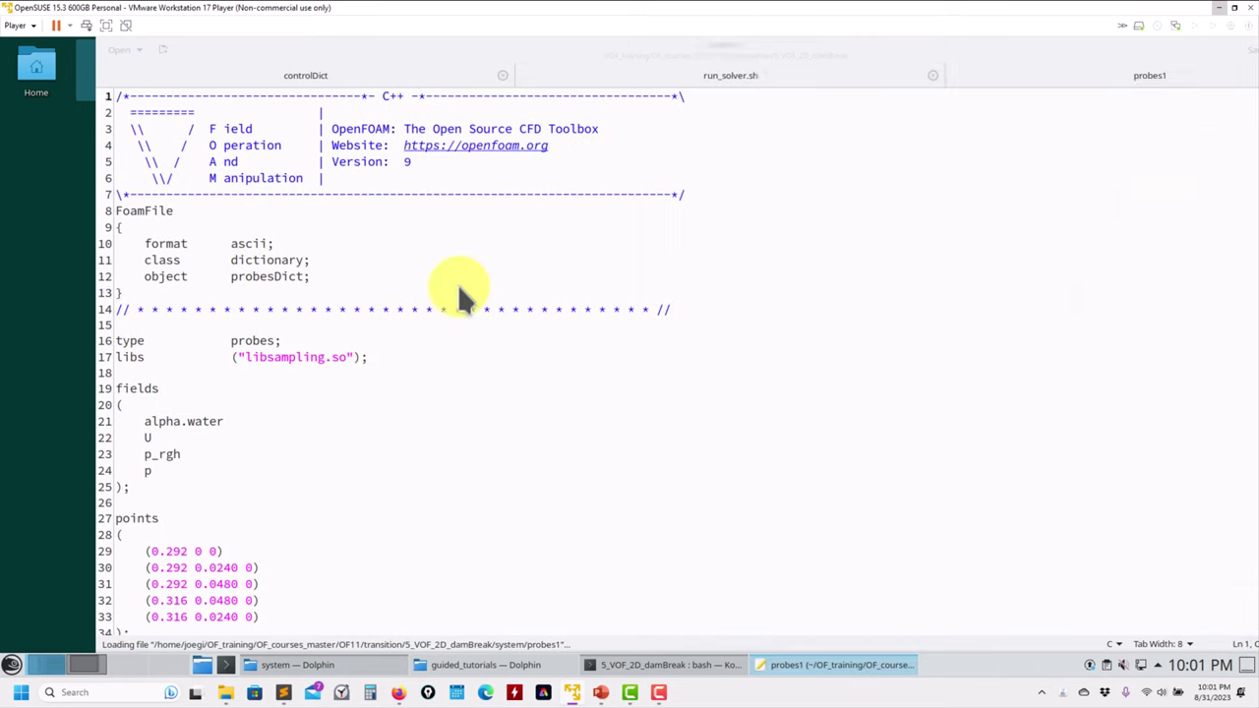
drag(278, 337, 75, 343)
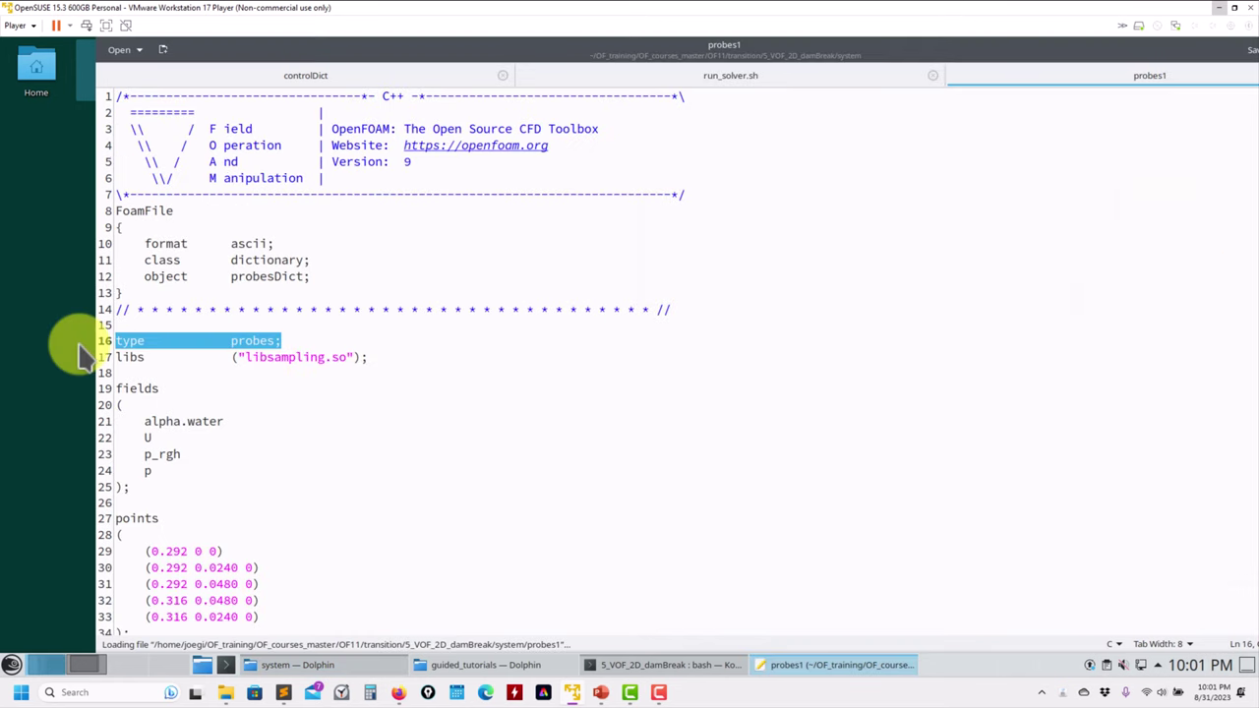
double_click(239, 338)
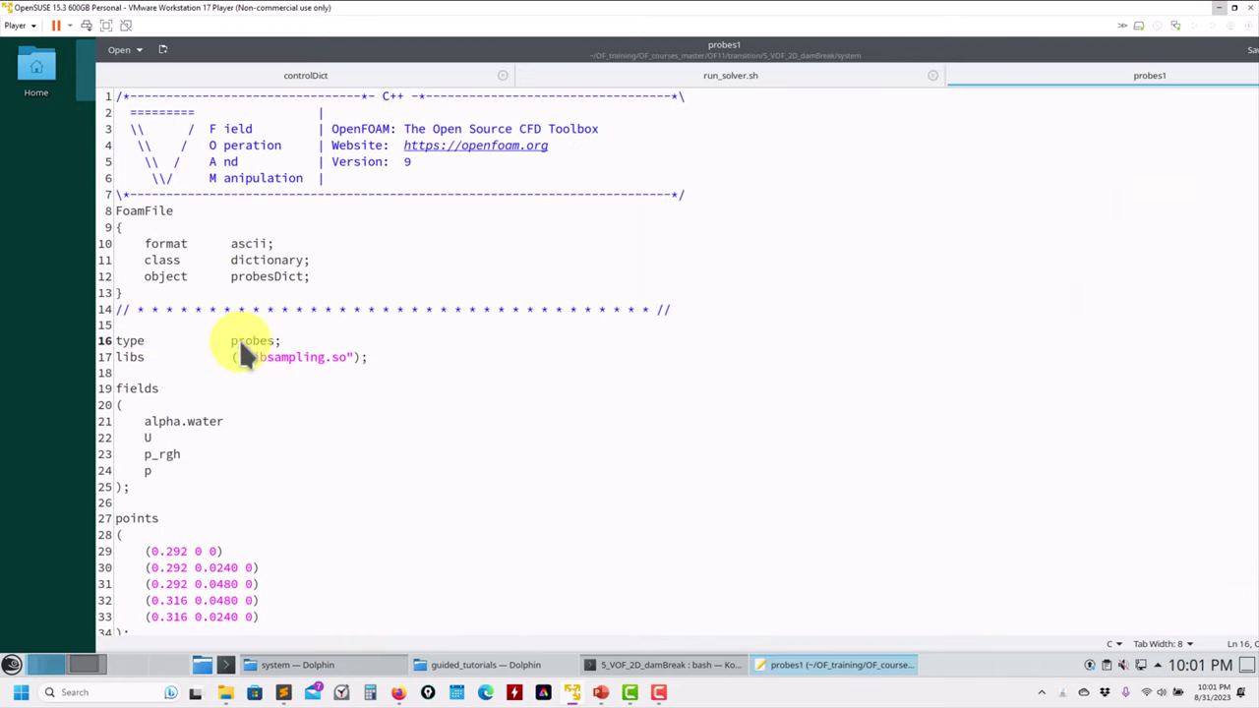
triple_click(239, 339)
Check the libs line, close Kate, and move the folder window aside
click(351, 354)
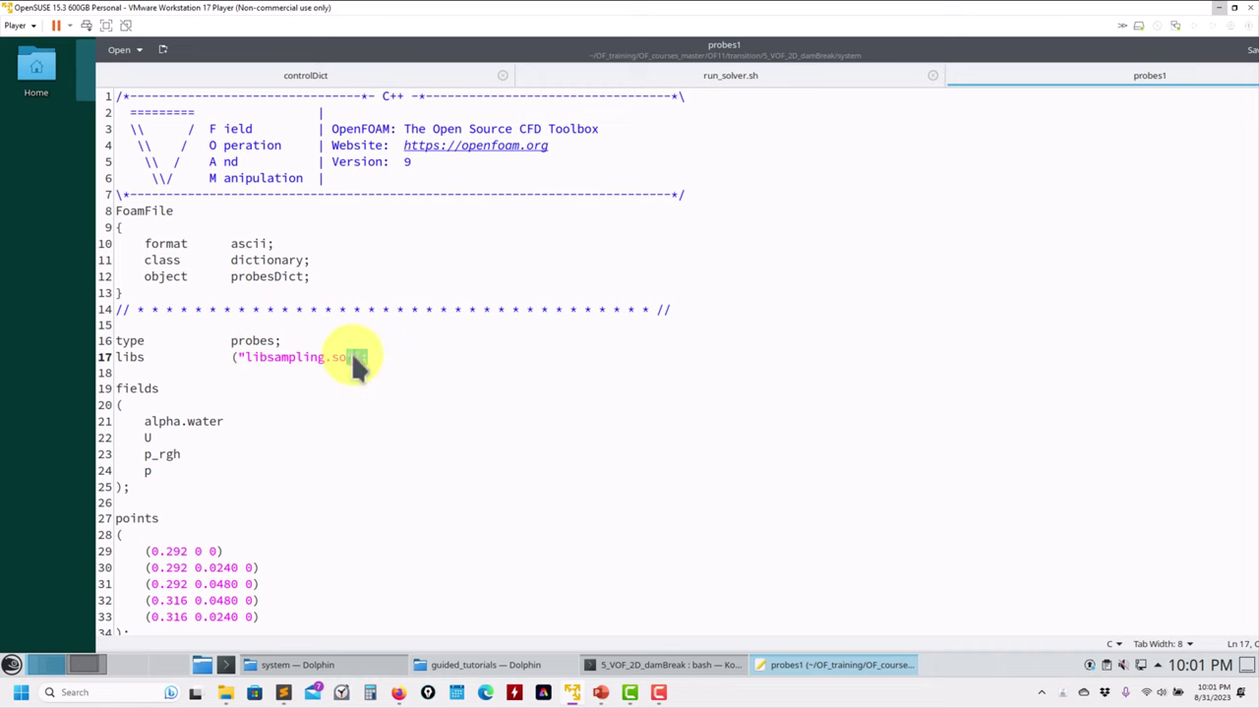
scroll(260, 444, down, 2)
drag(1060, 50, 769, 96)
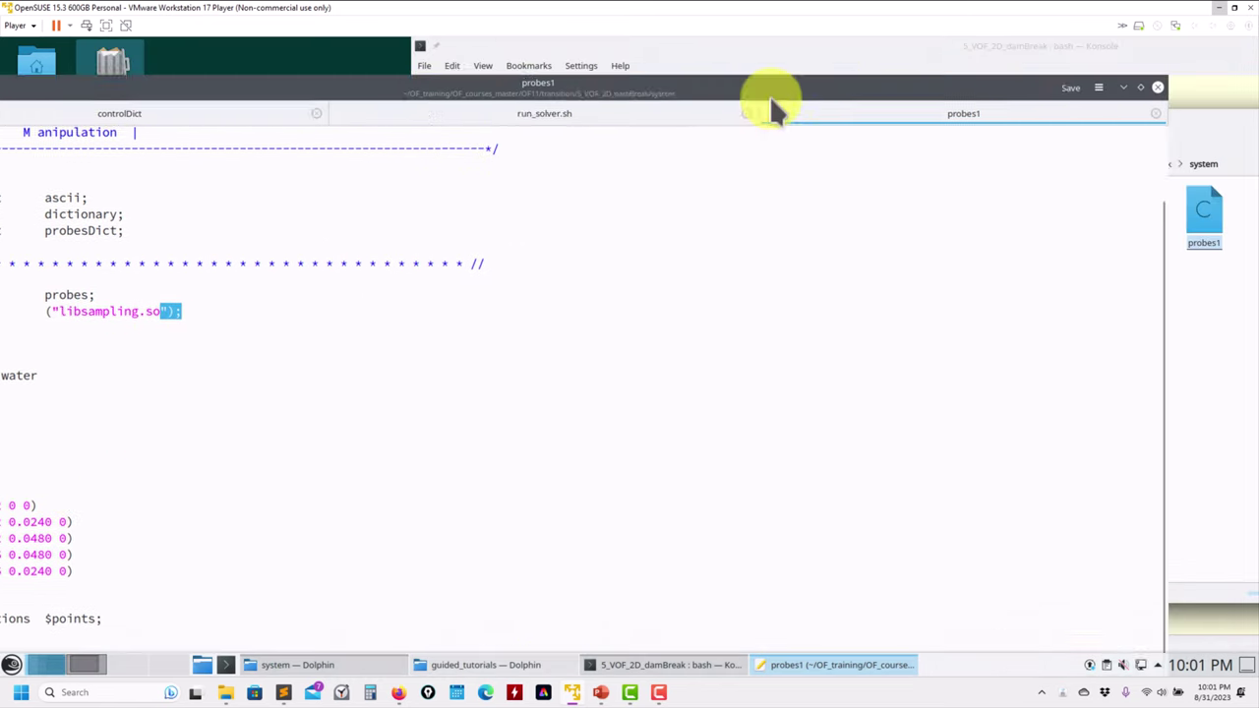
click(1042, 102)
drag(1088, 114, 236, 138)
Review PowerPoint slides 23 and 24 on the dam-break case, then minimize the deck
click(988, 181)
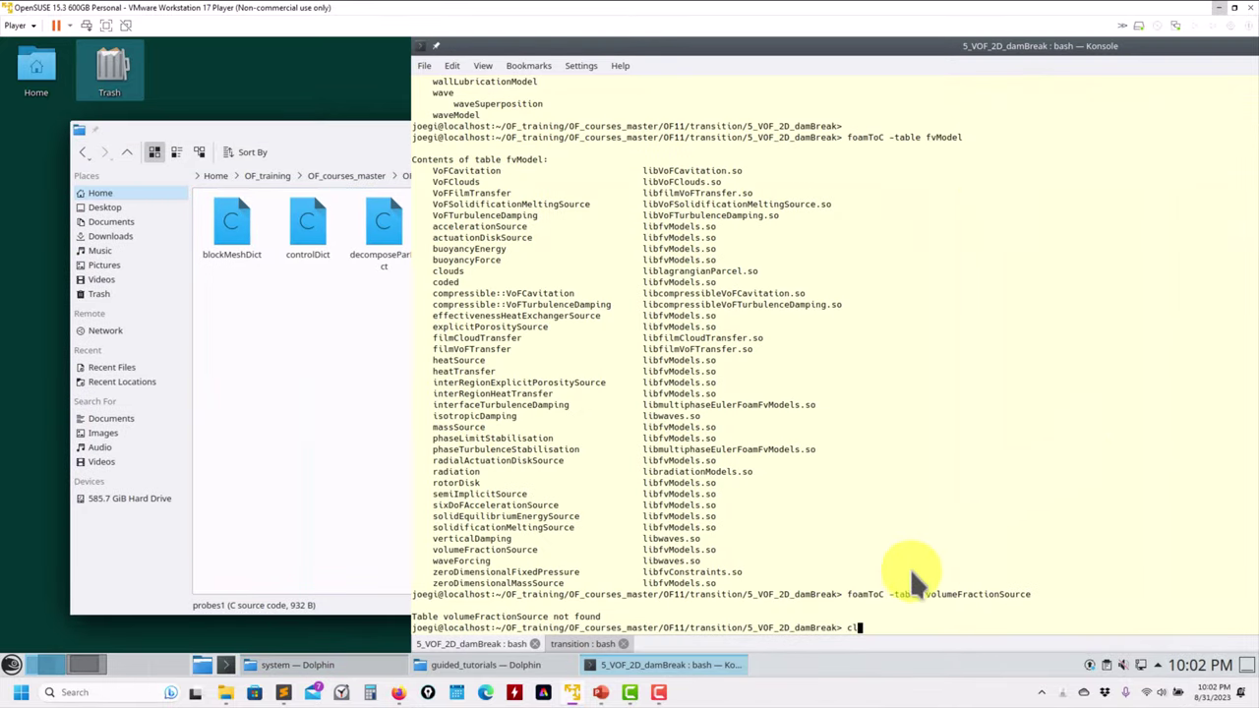
click(601, 692)
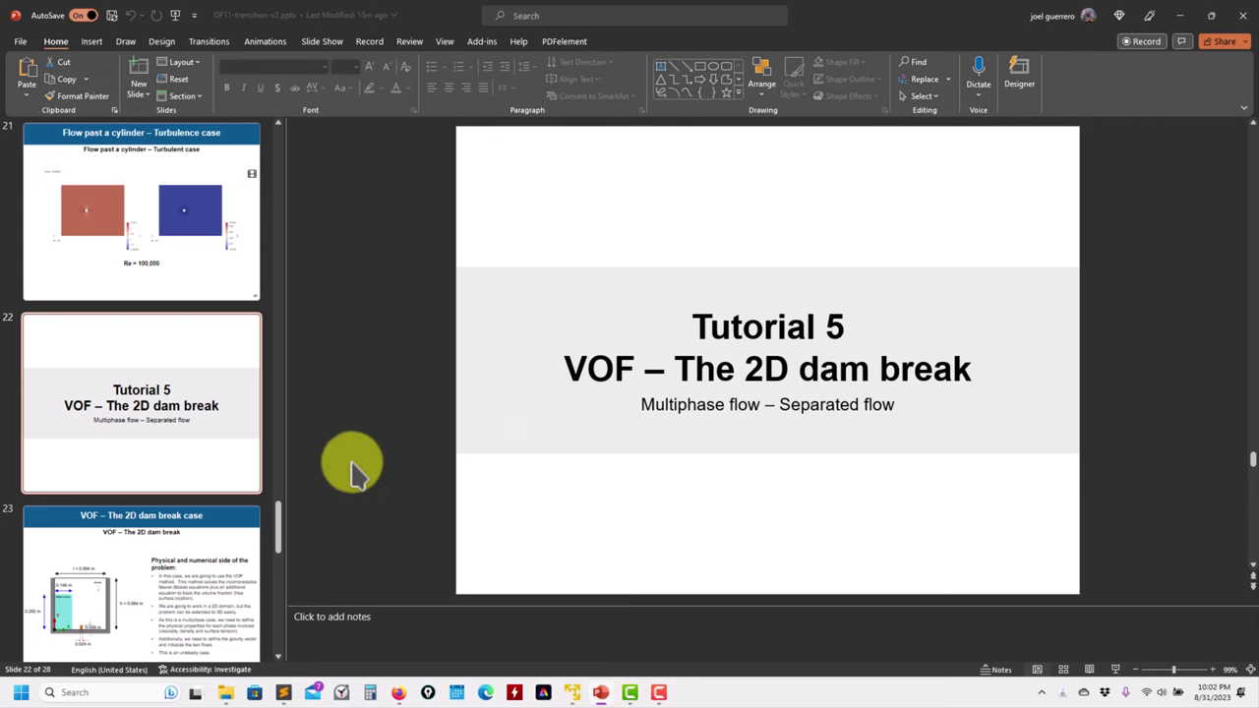
scroll(175, 364, down, 3)
click(172, 312)
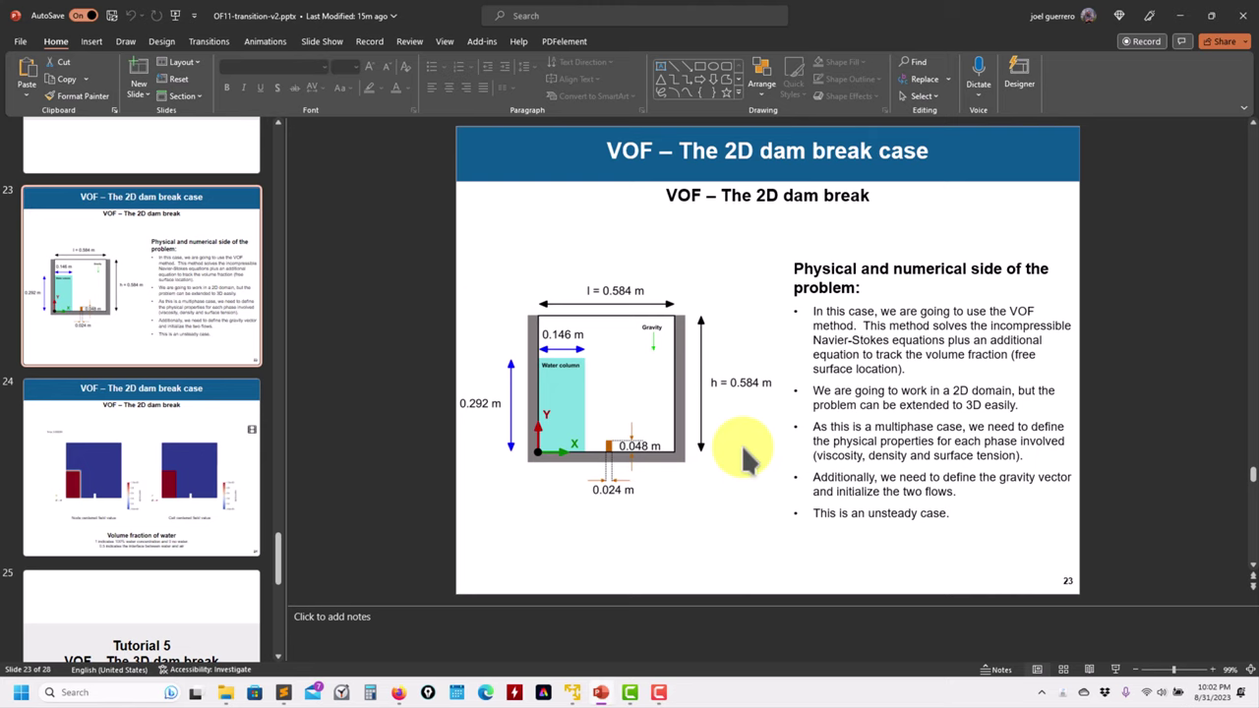
click(254, 470)
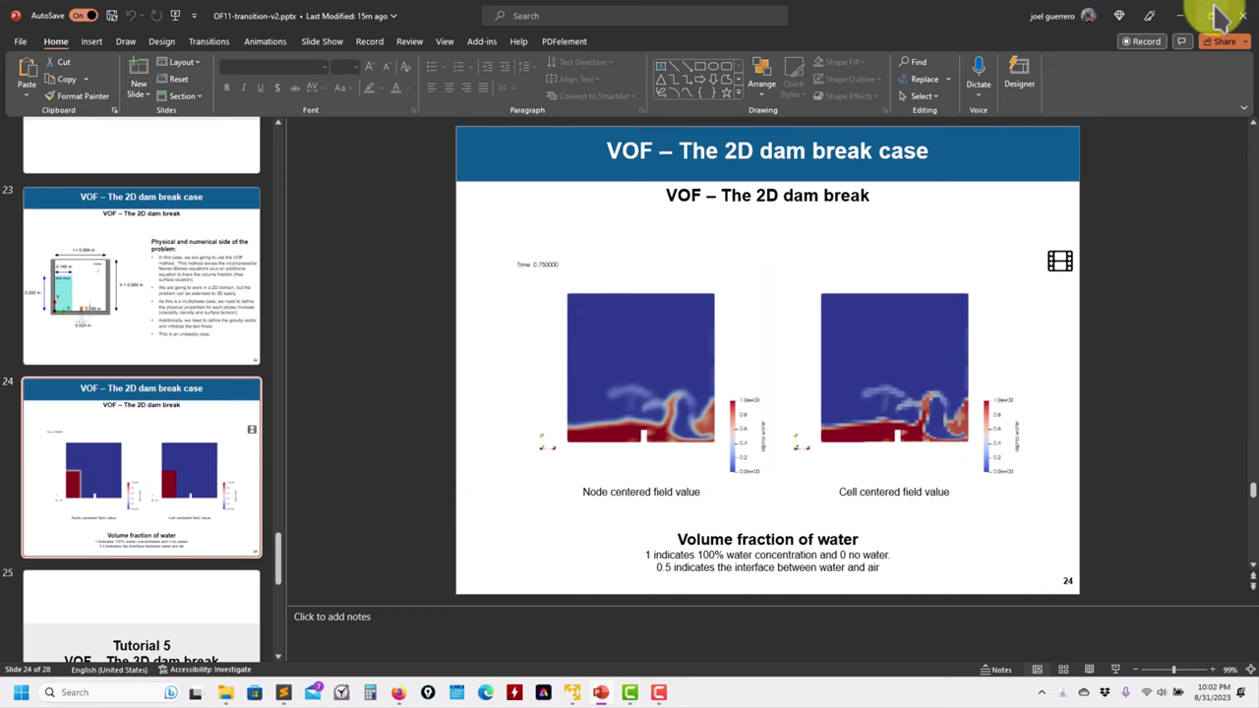
click(1181, 15)
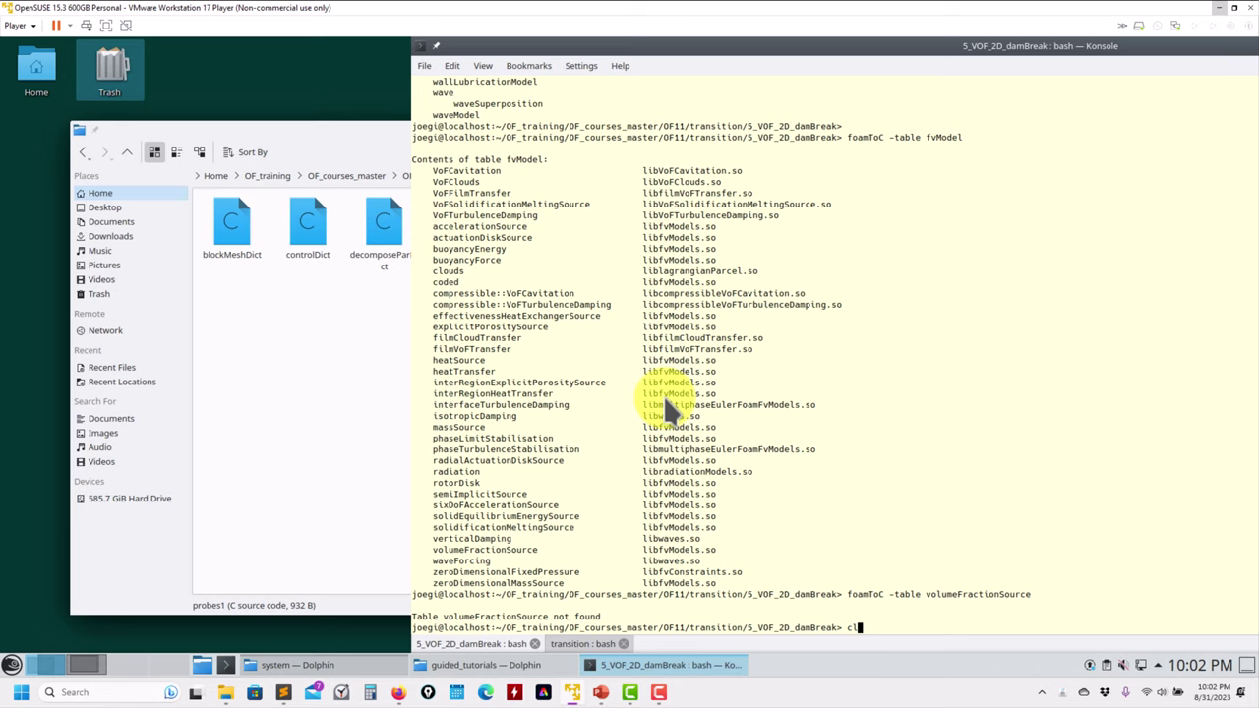
Run the case with sh run_solver.sh
key(BackSpace)
key(BackSpace)
text(sh r)
key(Tab)
key(Return)
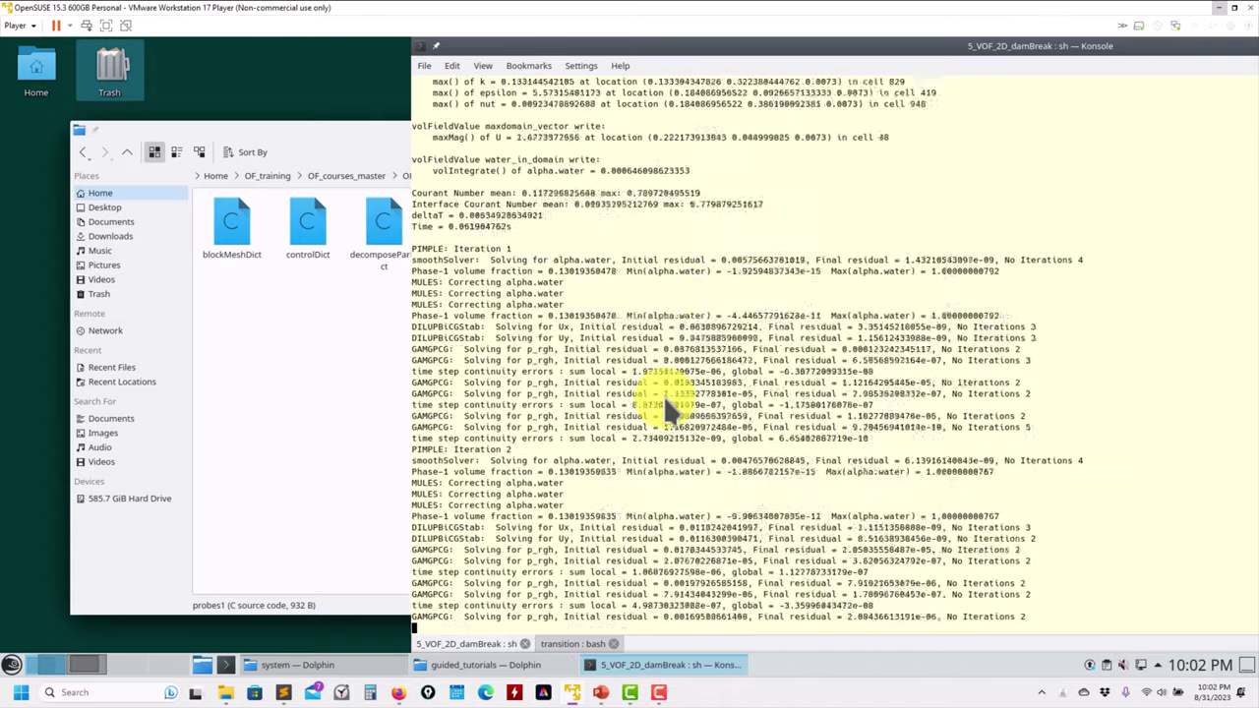
Maximize the terminal to follow the streaming solver log
drag(885, 45, 553, 92)
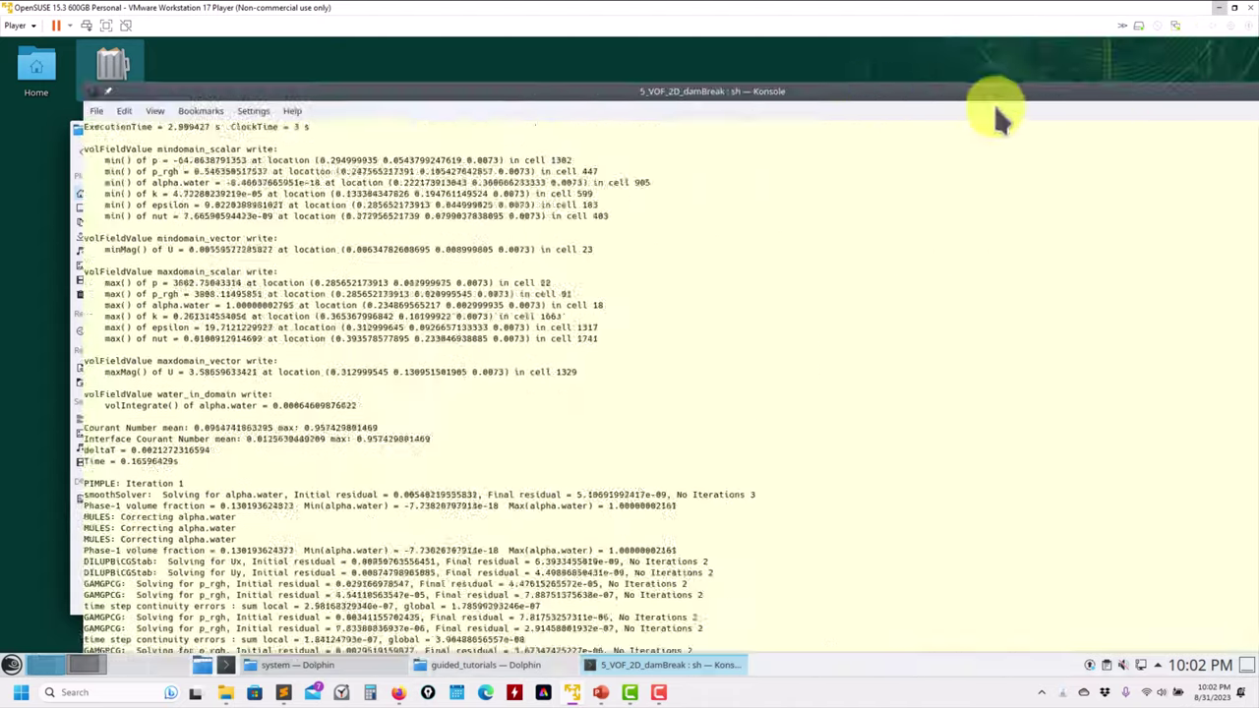
drag(1179, 86, 980, 105)
double_click(974, 44)
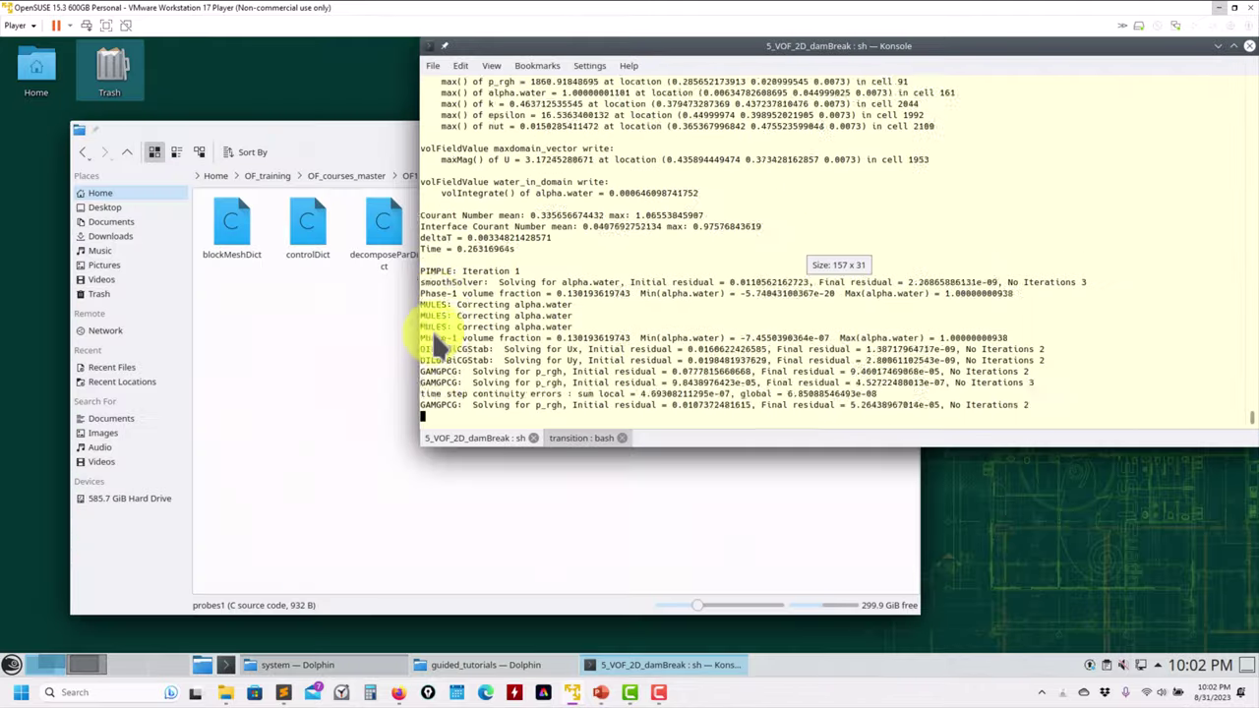
scroll(643, 303, up, 8)
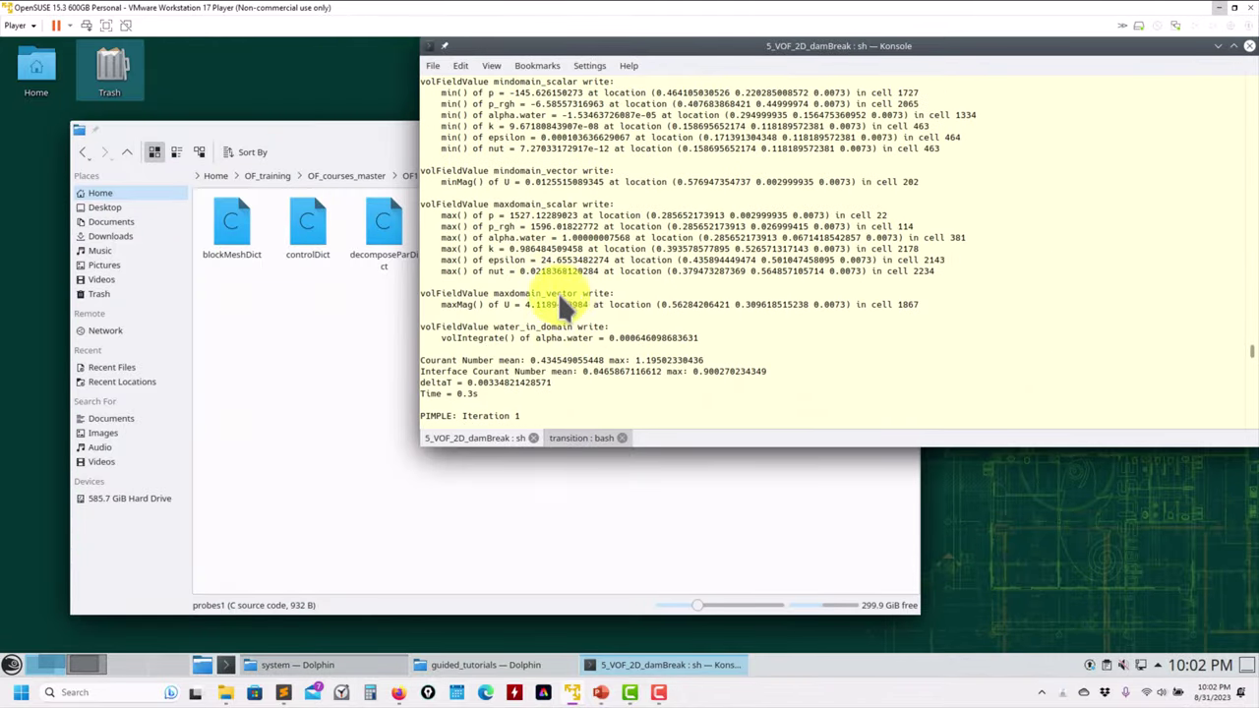
scroll(573, 217, down, 1)
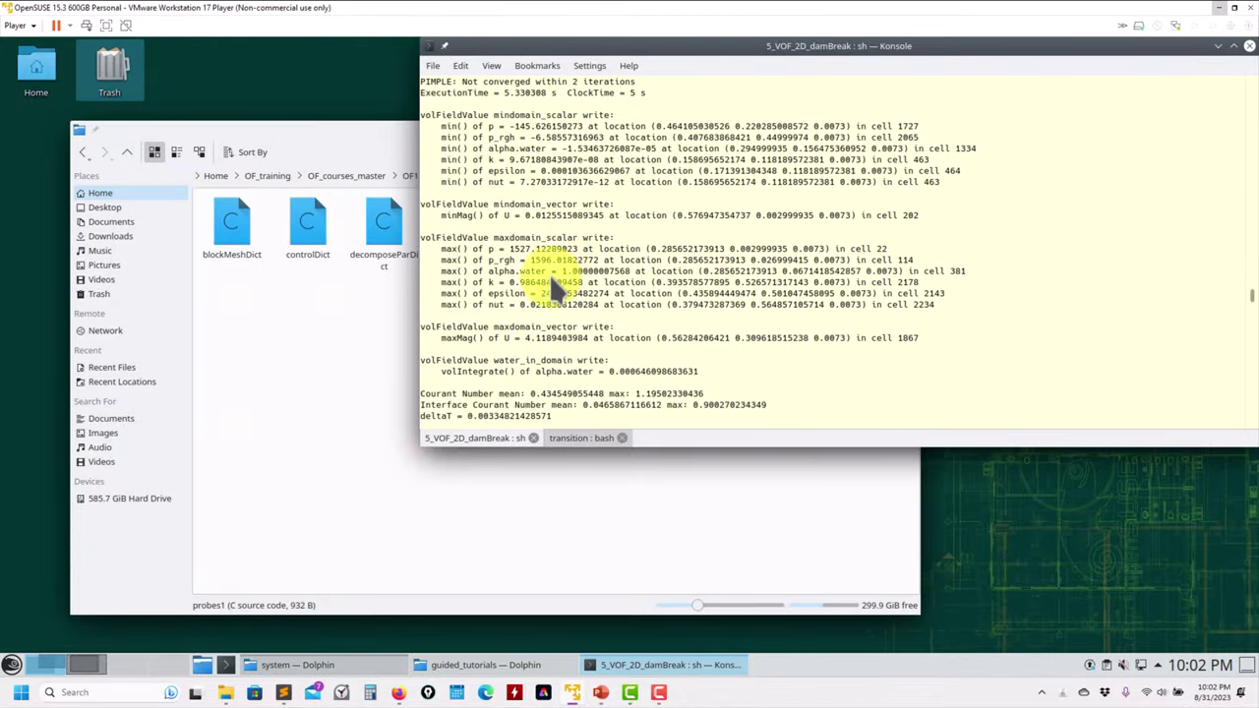
scroll(526, 318, down, 7)
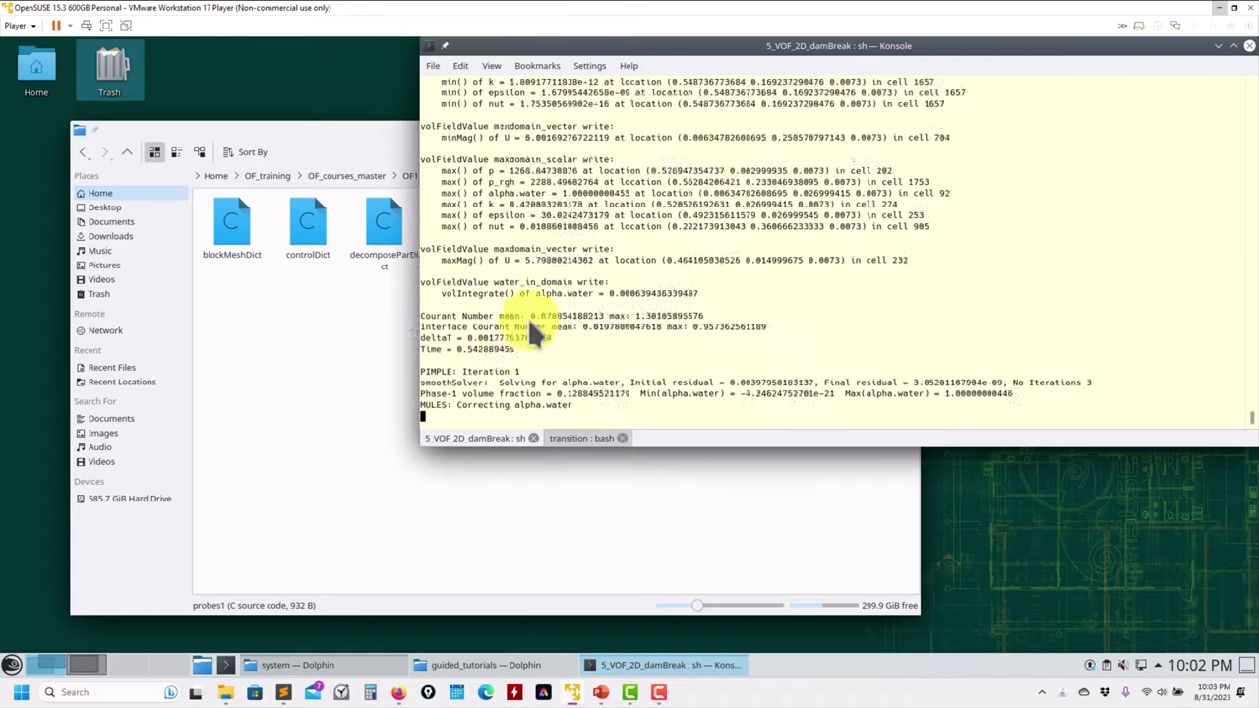
double_click(1131, 51)
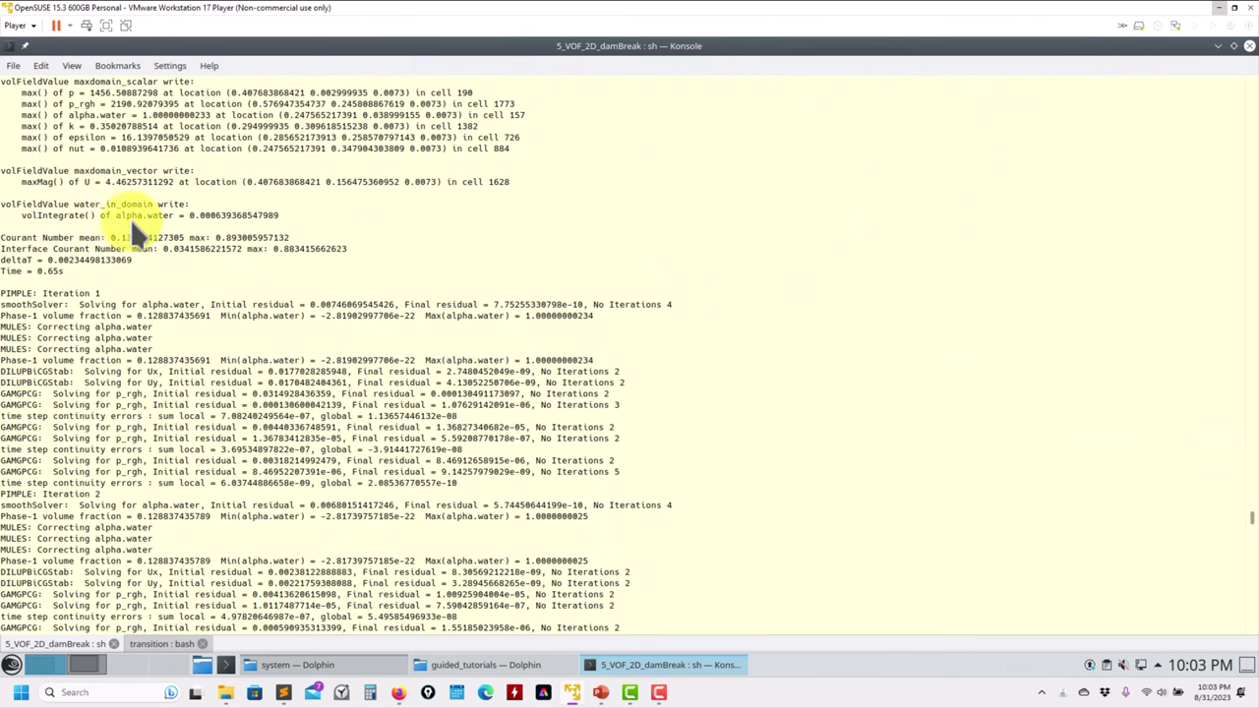
Highlight the volIntegrate of alpha.water output line, then start gnuplot
triple_click(280, 216)
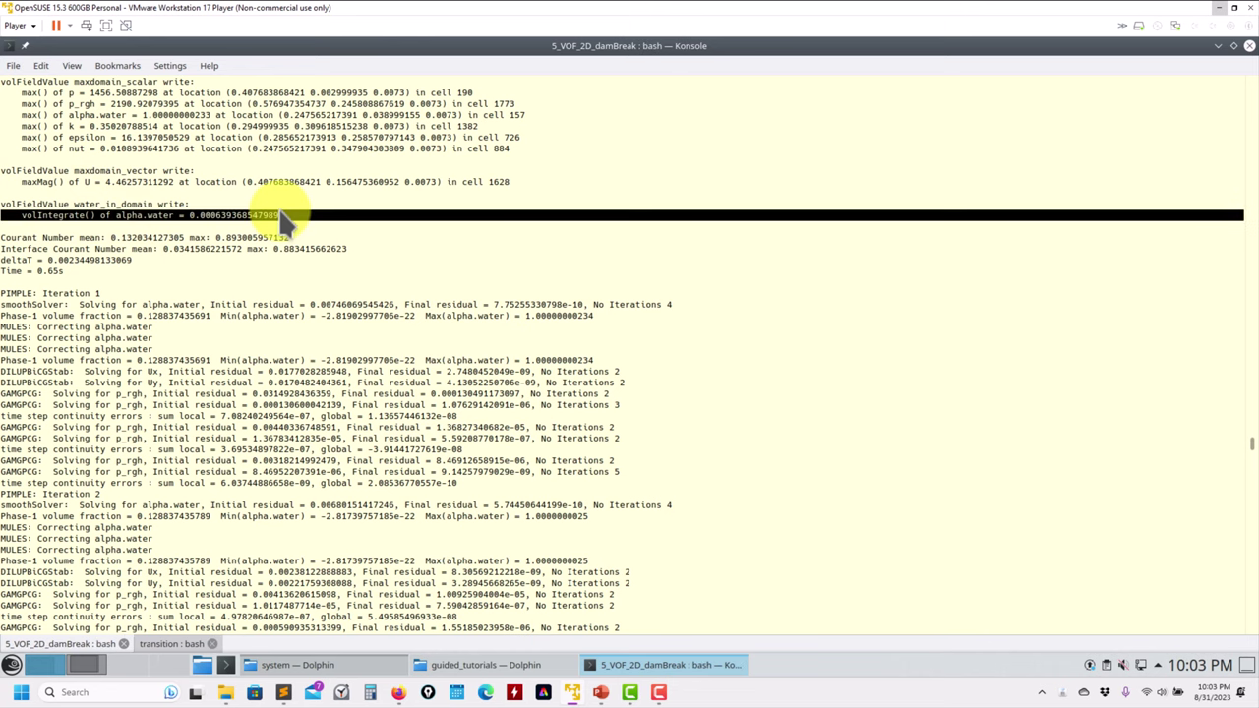
key(Return)
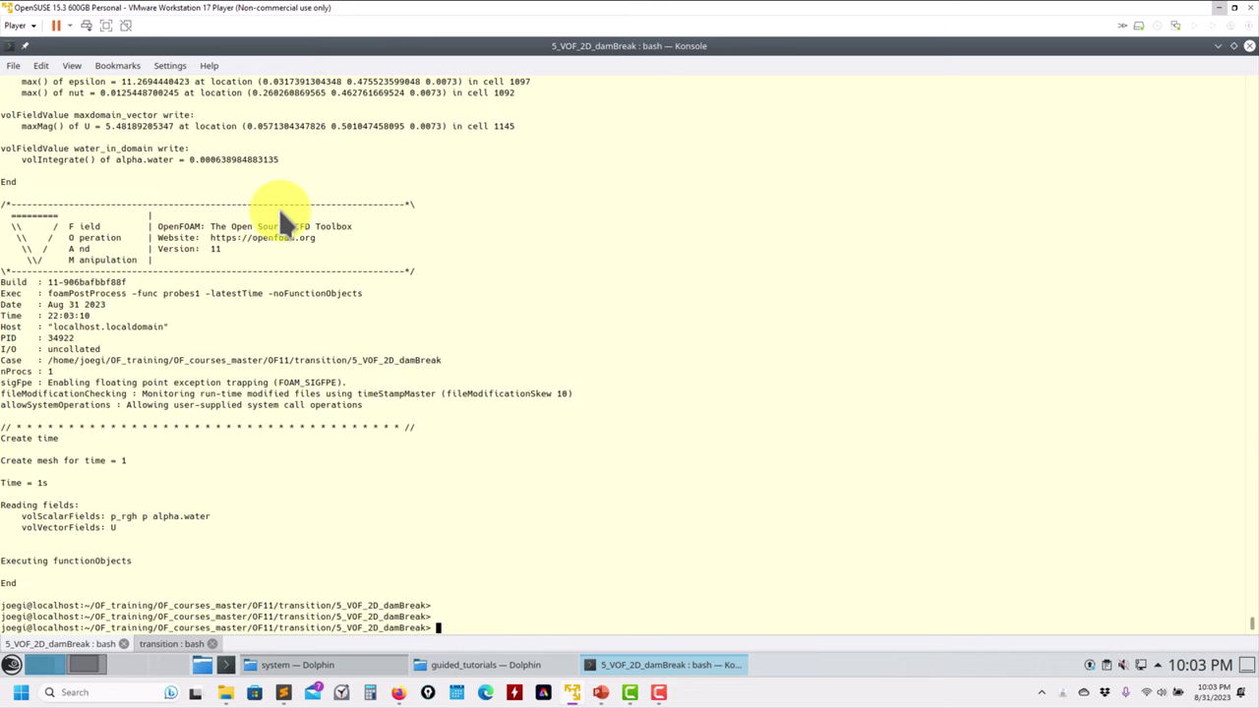
text(gnuplot)
key(Return)
Plot 'postProcessing/water_in_domain/0/volFieldValue.dat' u 1:2 w l in gnuplot
text(plot)
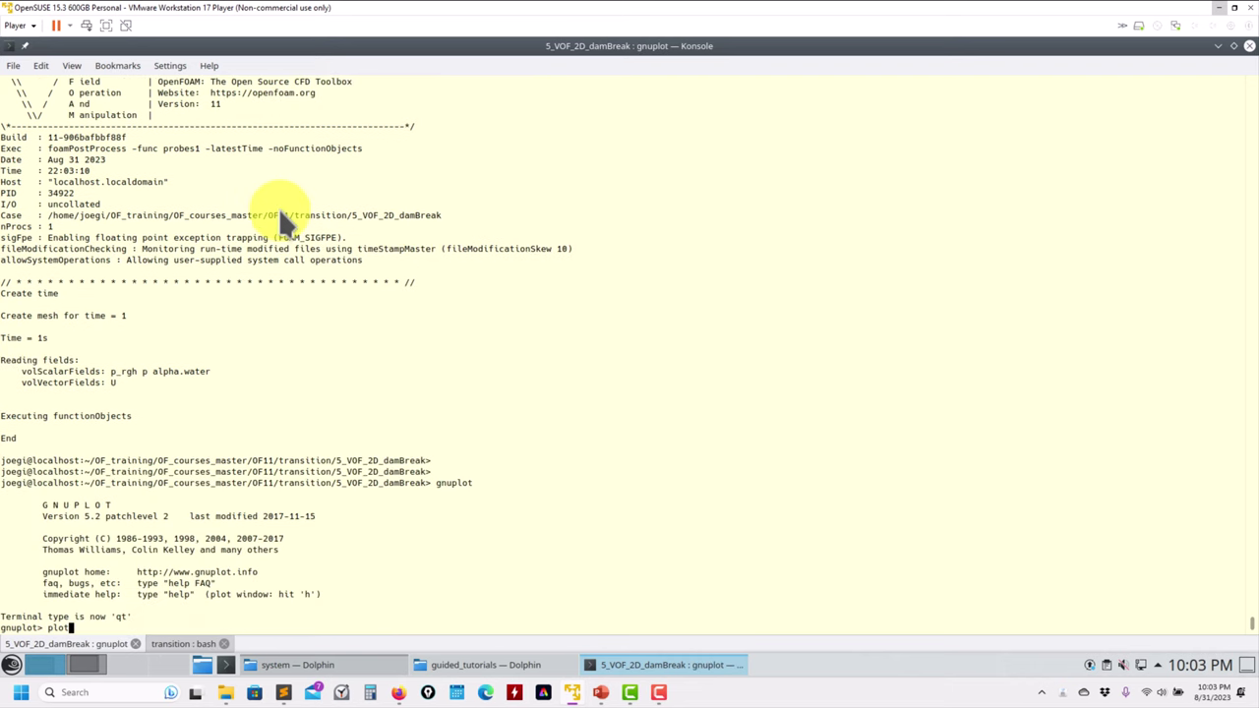
text( 'pos)
key(Tab)
key(Tab)
key(Tab)
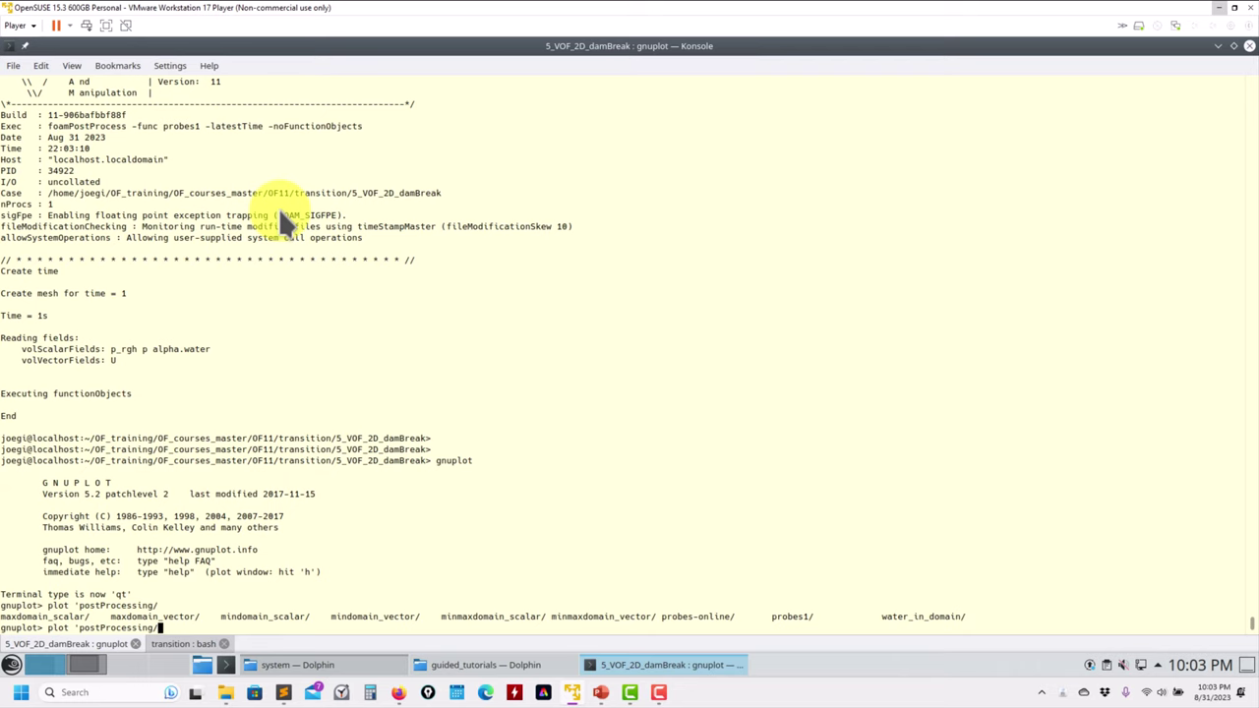
text(wa)
key(Tab)
key(Tab)
key(Tab)
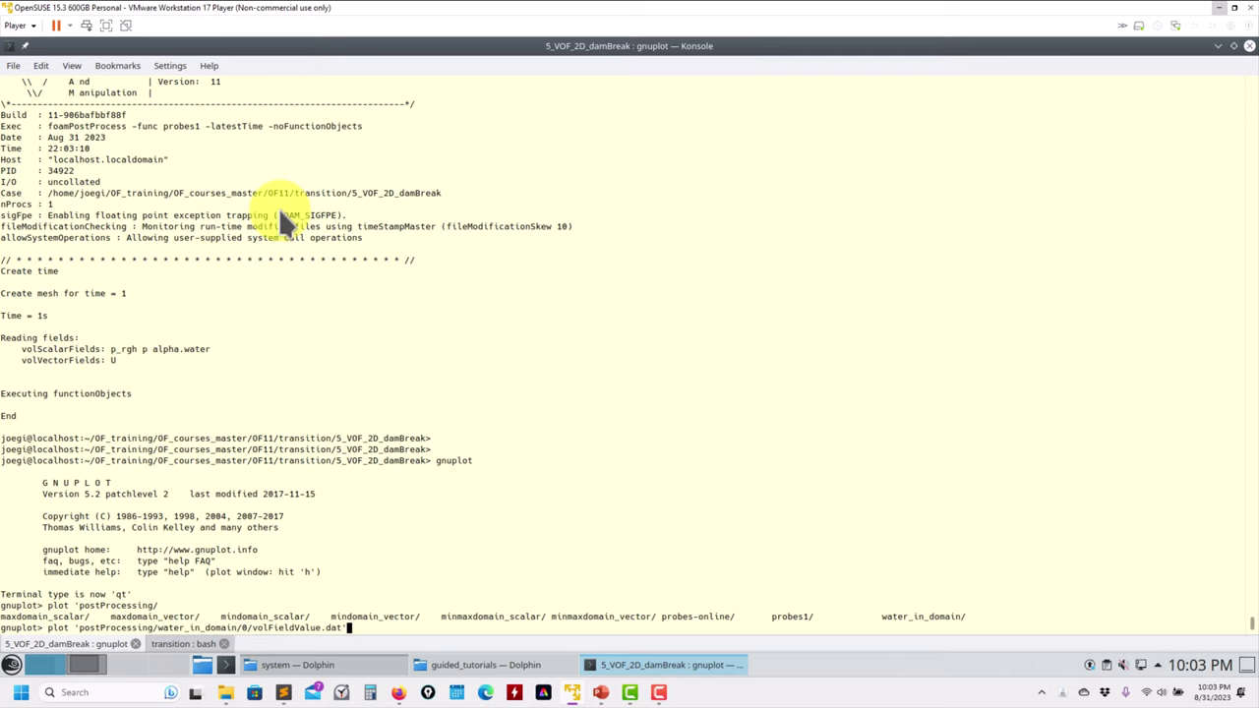
text(u 1:2 w l)
key(Return)
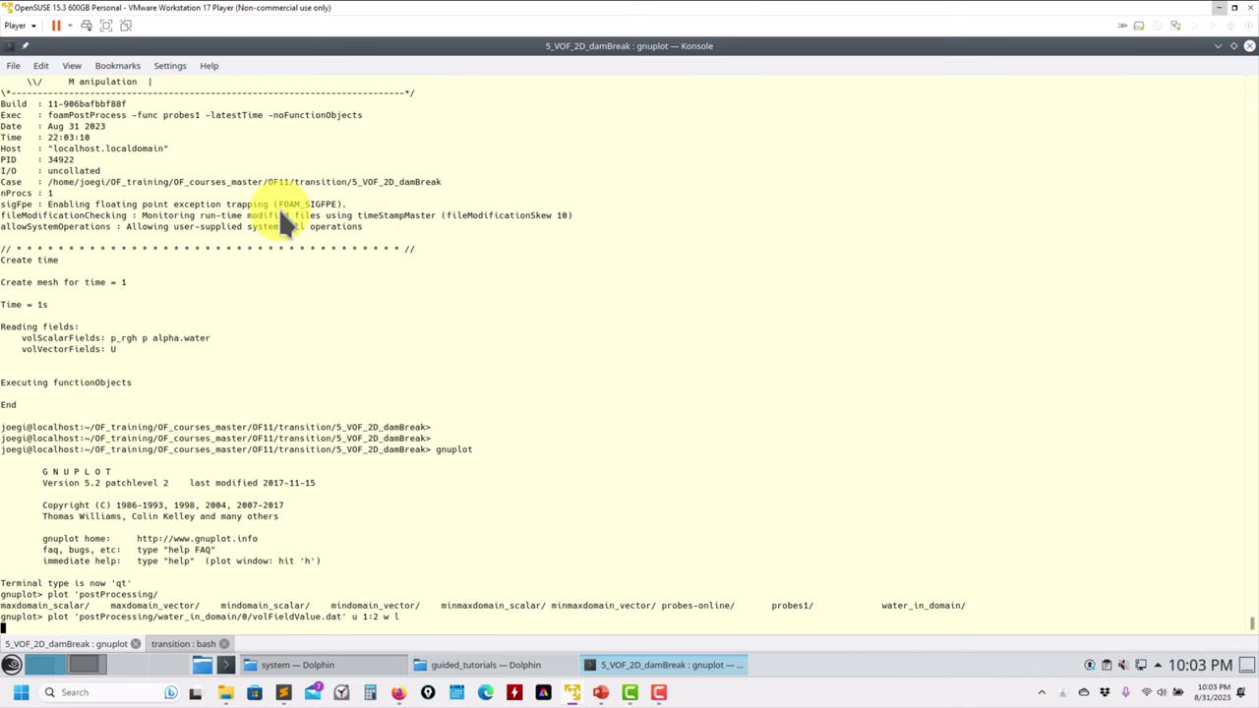
View the water-volume plot full-screen, then bring the PowerPoint slide forward
drag(973, 40, 404, 58)
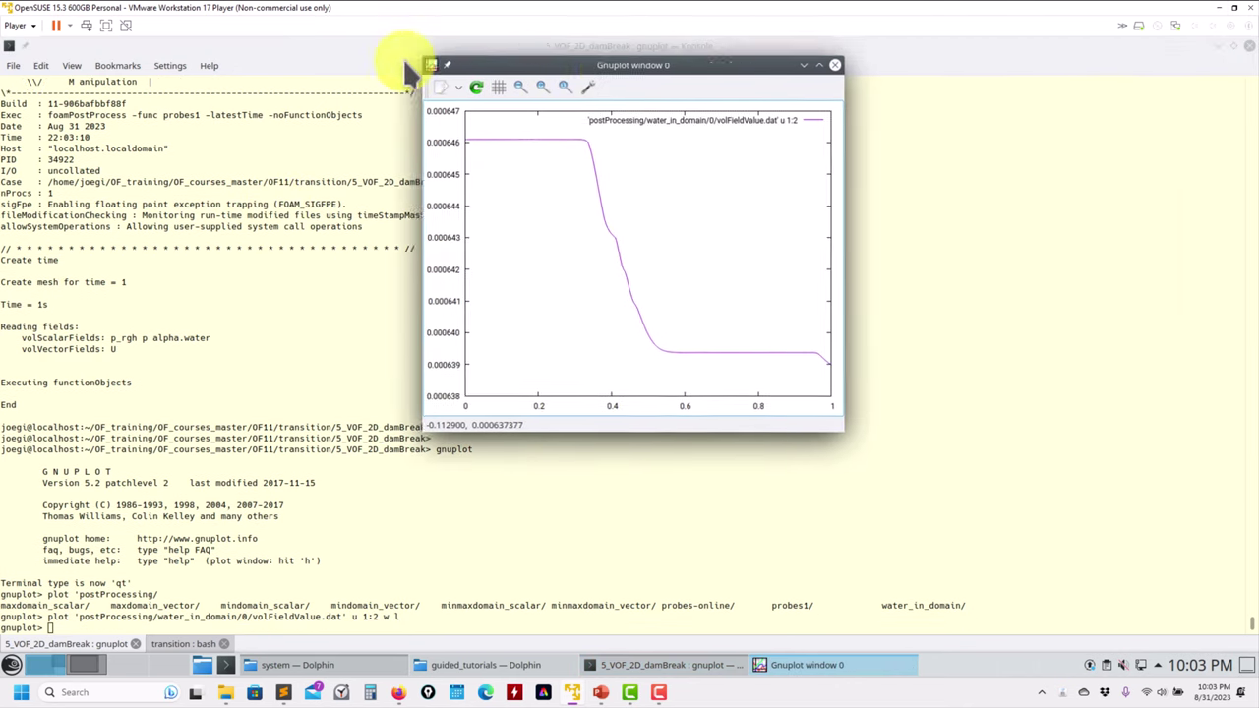
click(661, 65)
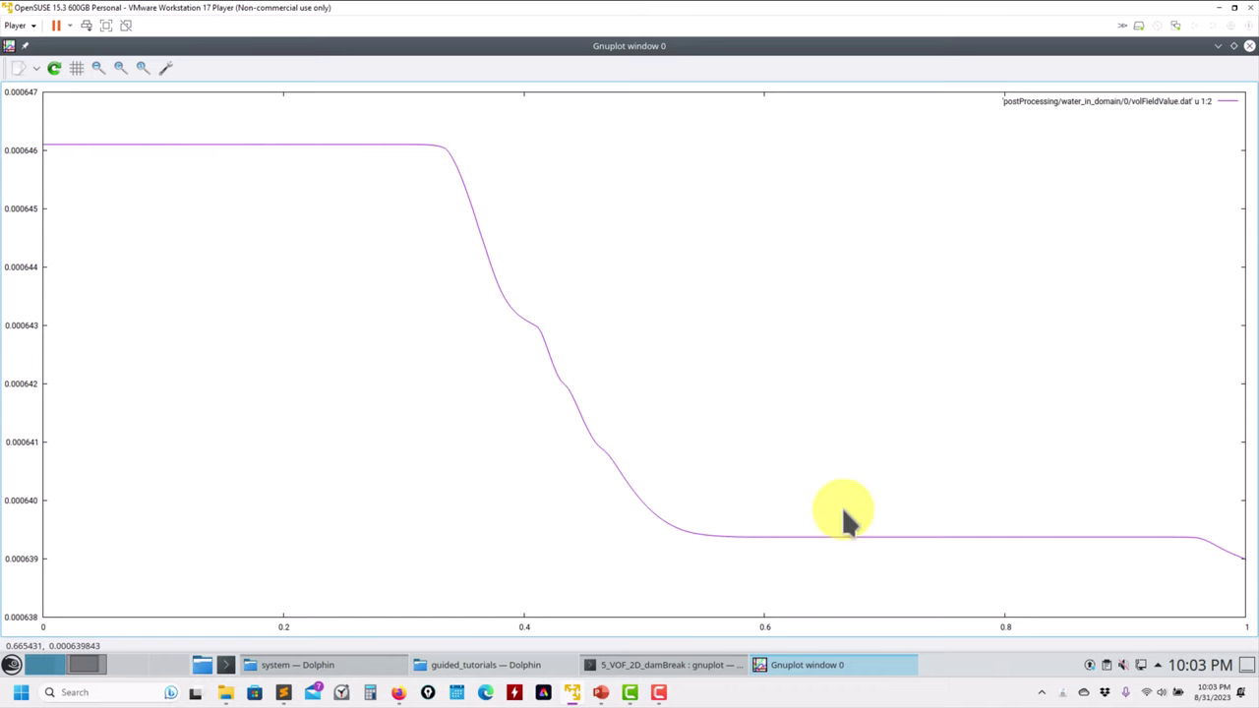
click(601, 692)
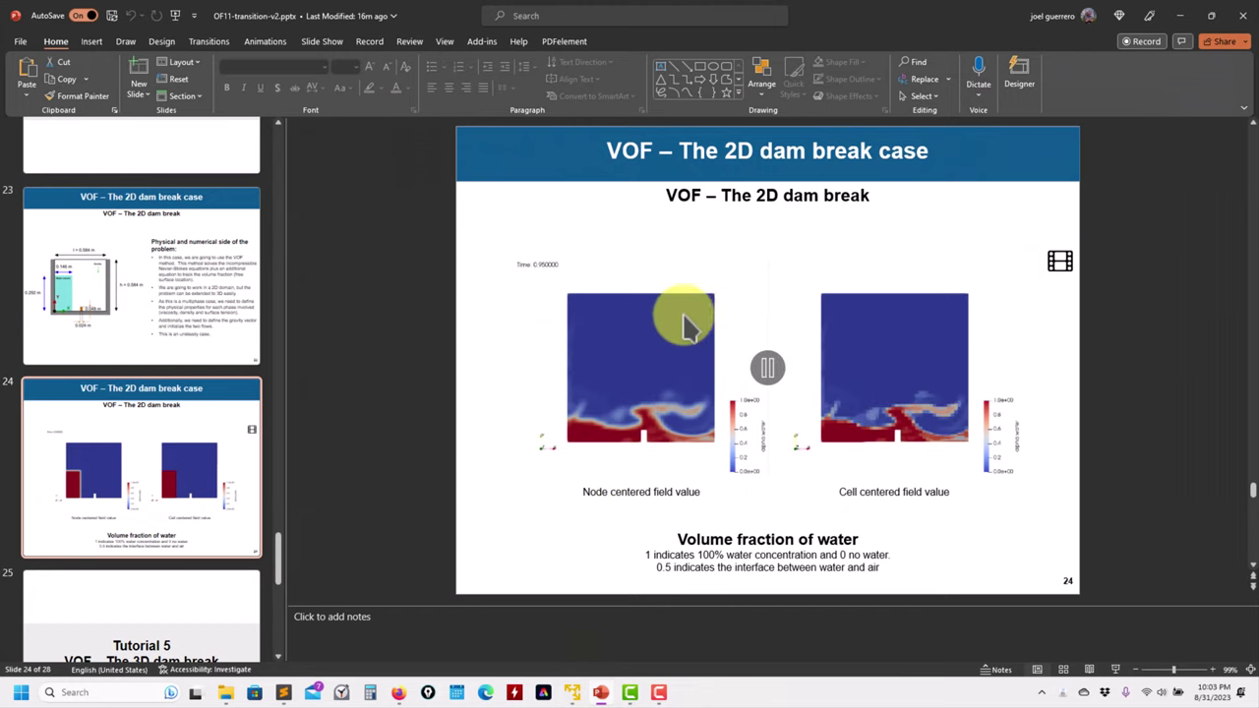
Minimize PowerPoint to return to the water-volume plot
click(1181, 15)
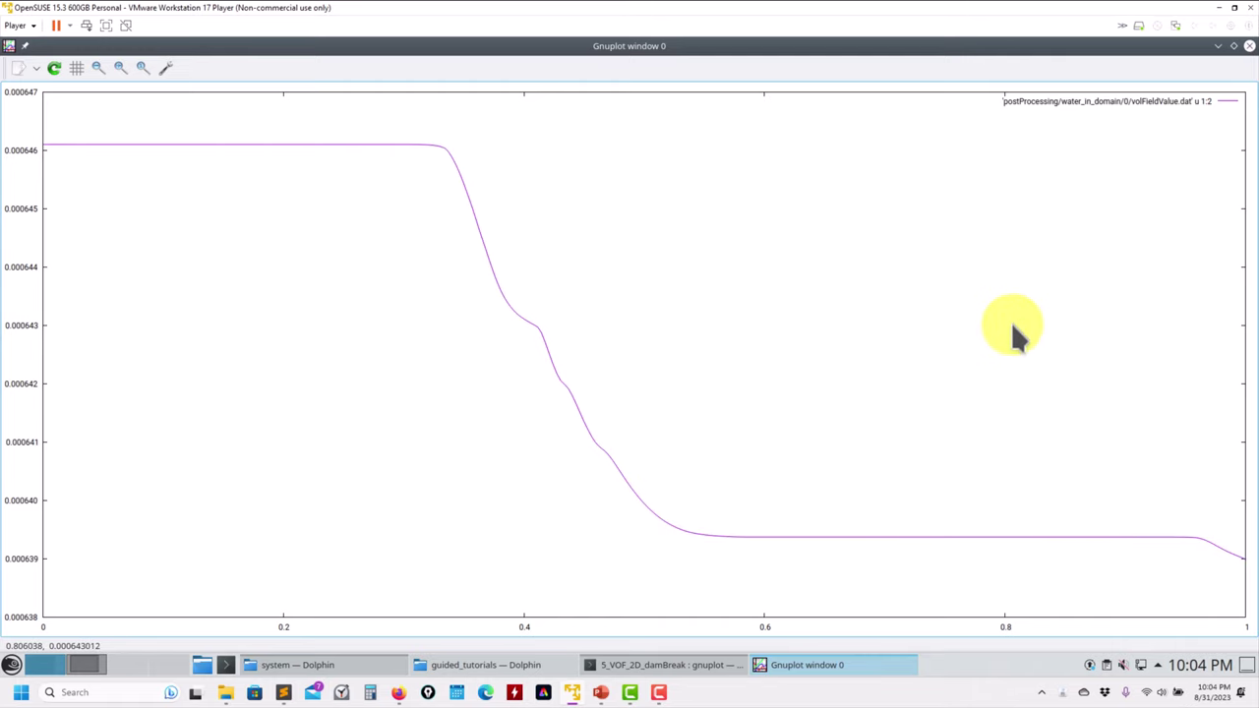
Close the plot, exit gnuplot, and launch paraFoam on the damBreak case
click(1249, 45)
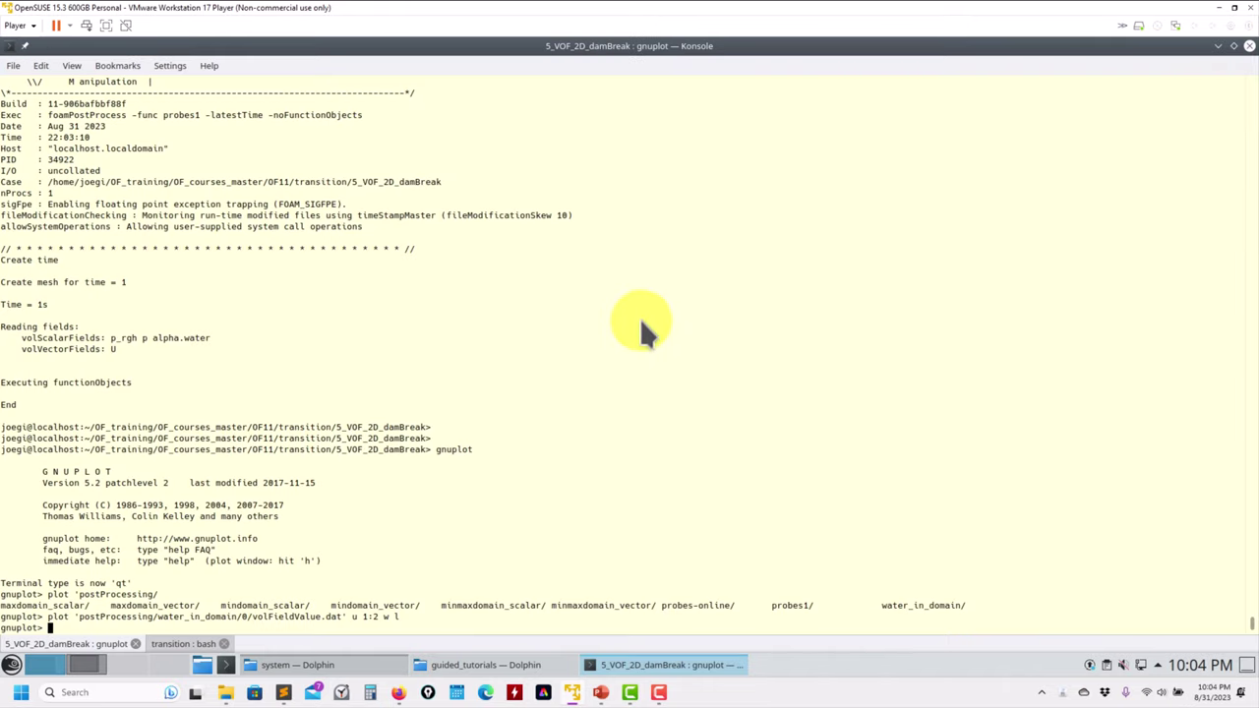
key(Return)
text(exit)
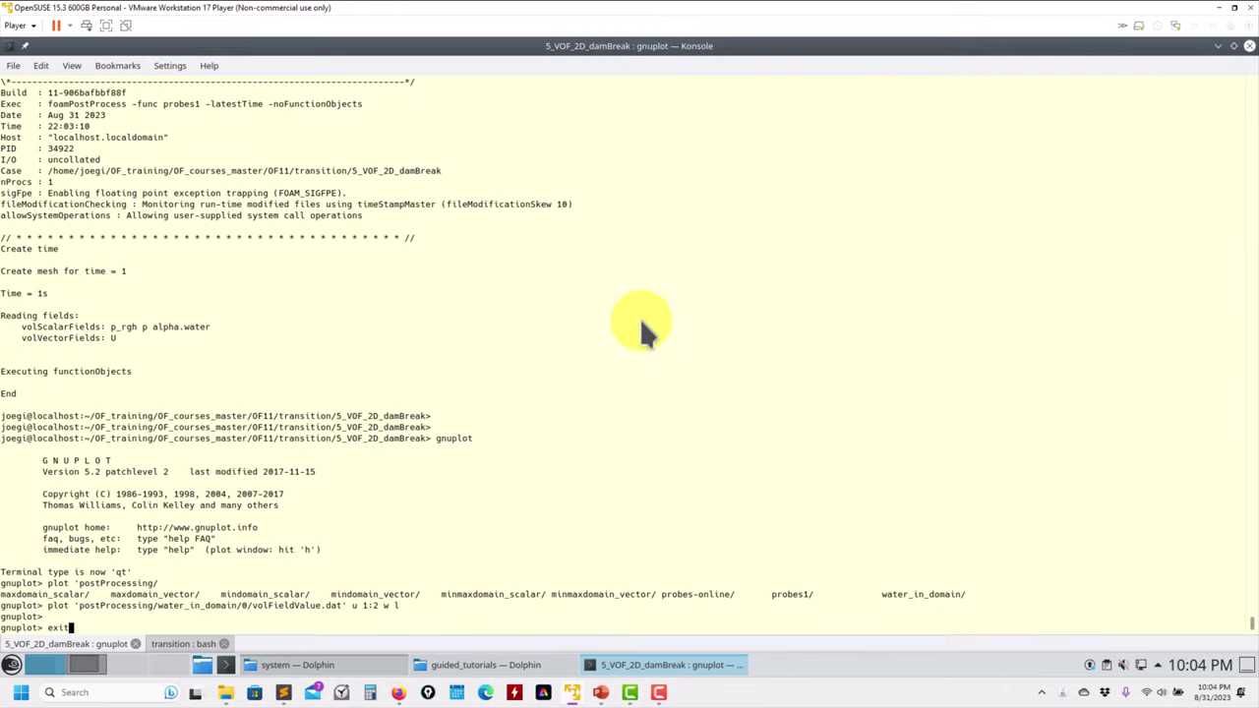
key(Return)
text(paraFoam)
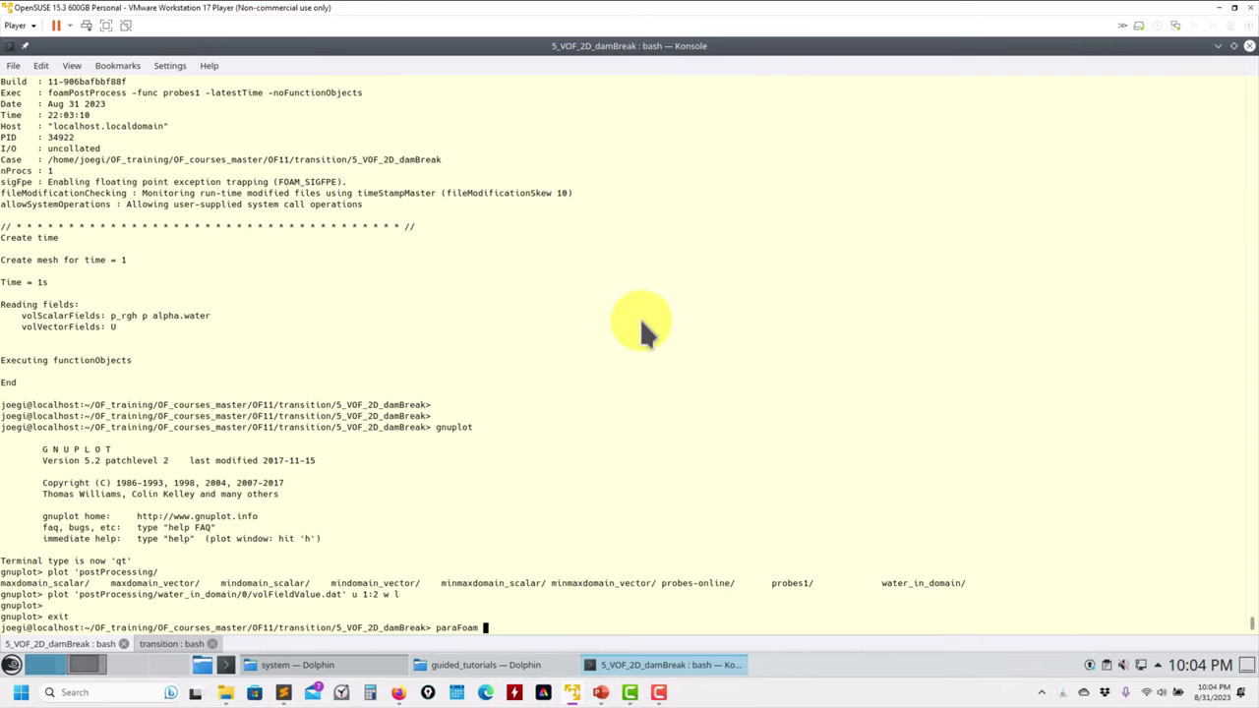
key(Return)
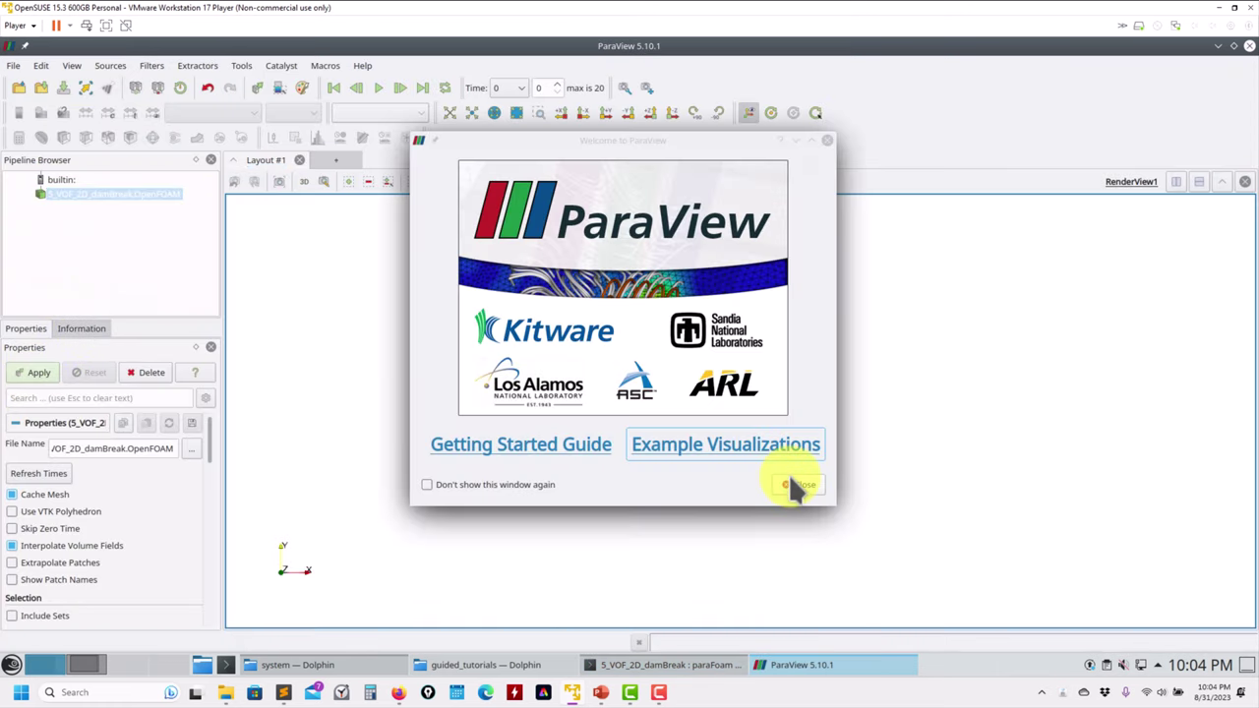
Load the damBreak mesh, colour it by alpha.water, play the animation, and return to time 0
click(792, 483)
click(39, 372)
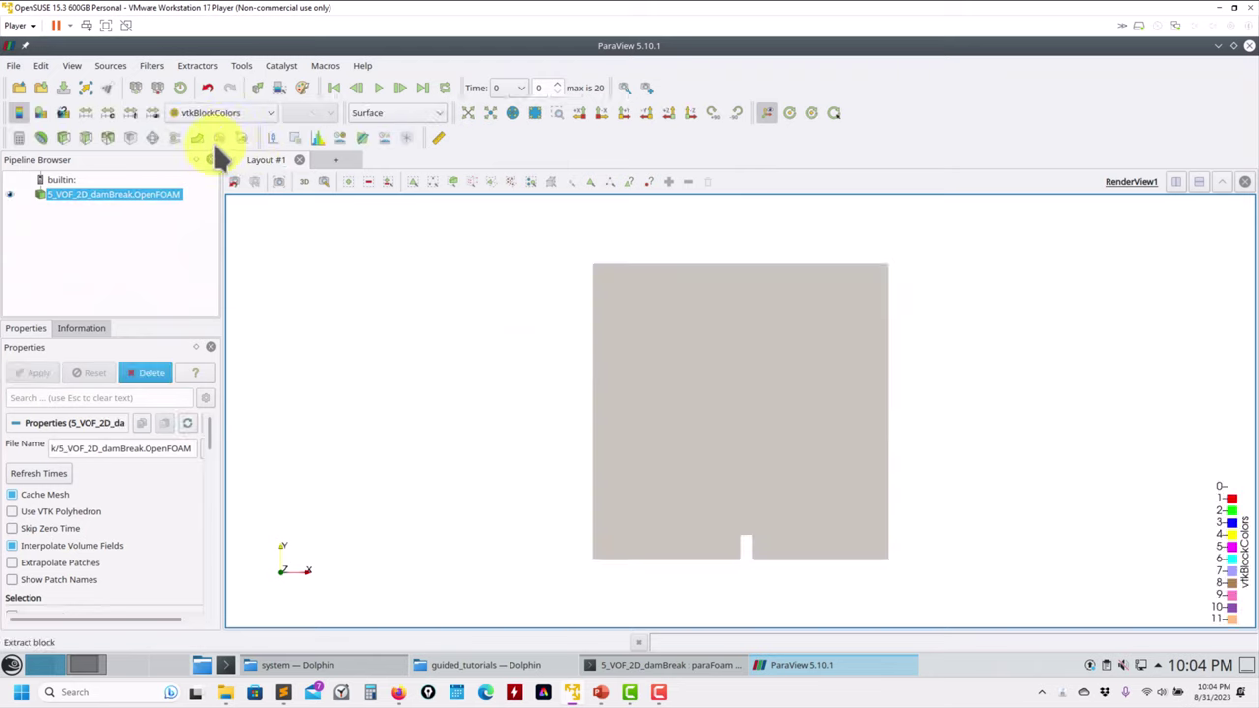
click(254, 116)
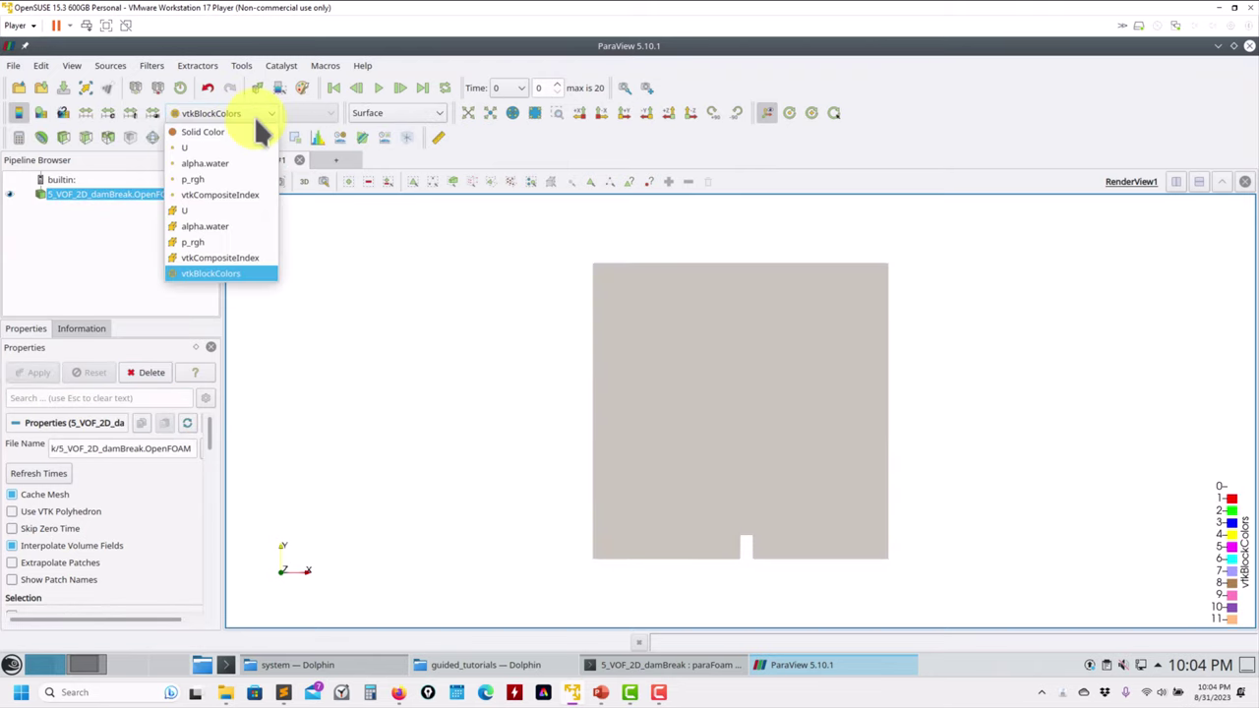
click(223, 161)
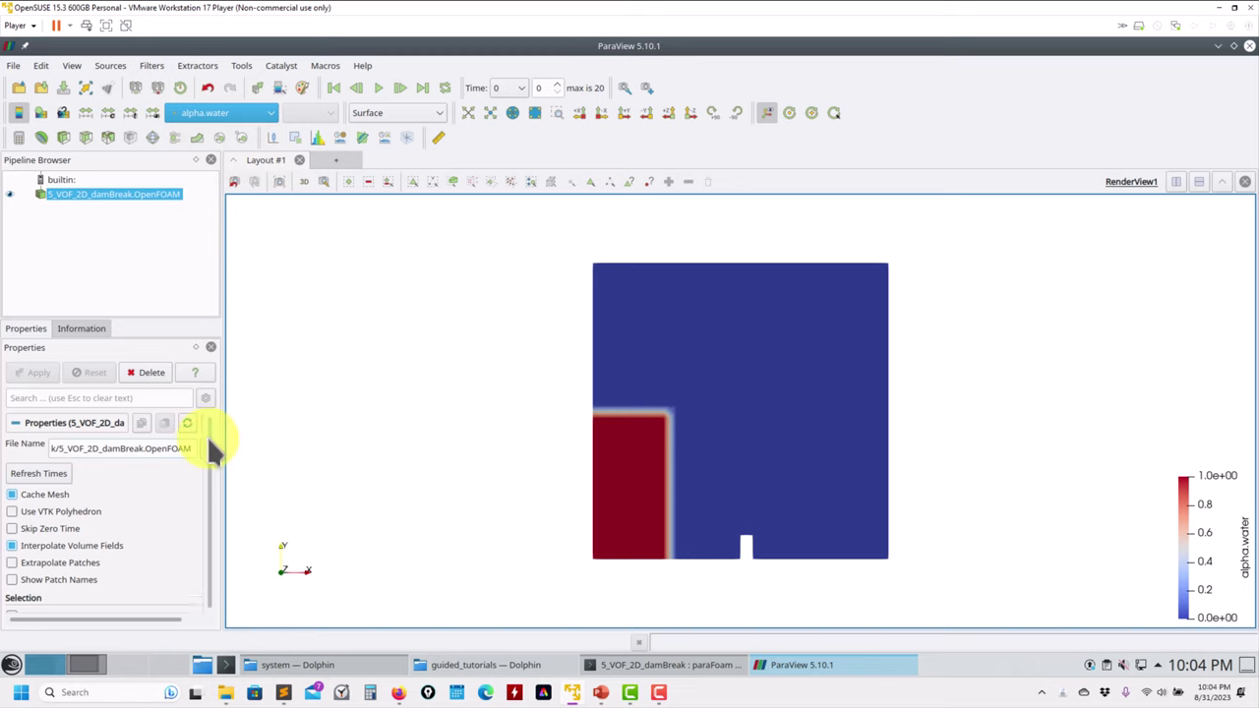
drag(209, 435, 219, 483)
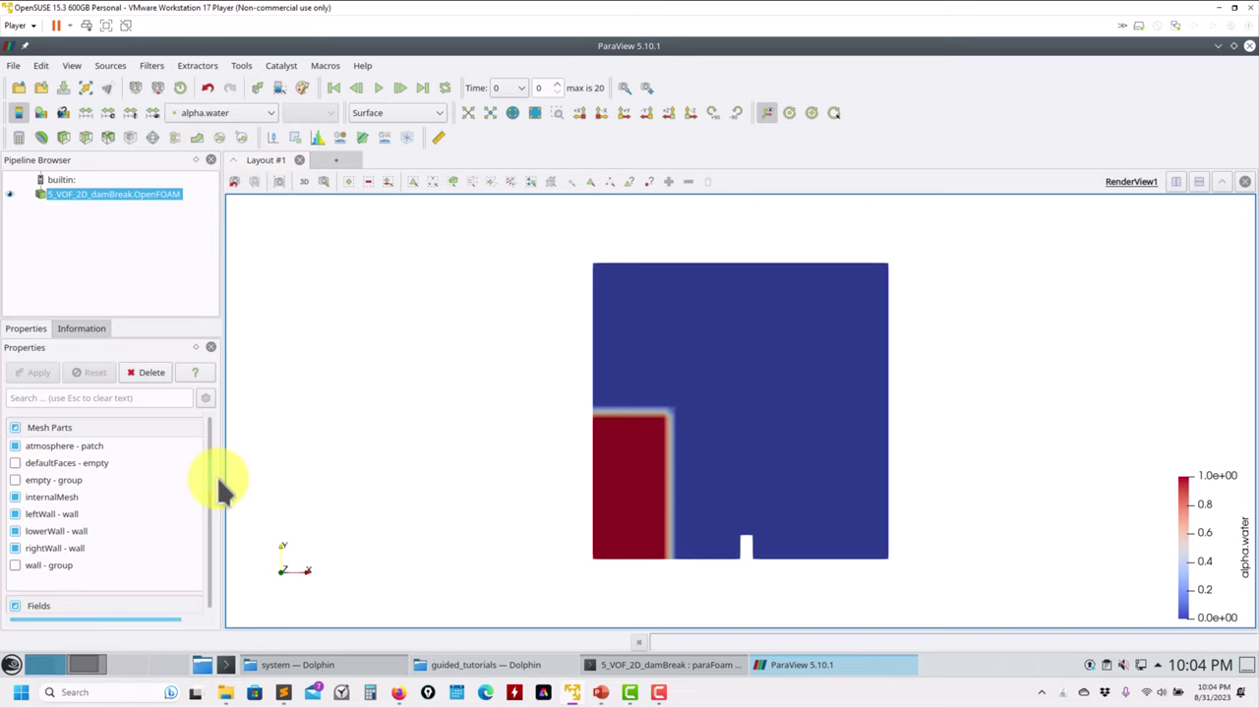
click(378, 89)
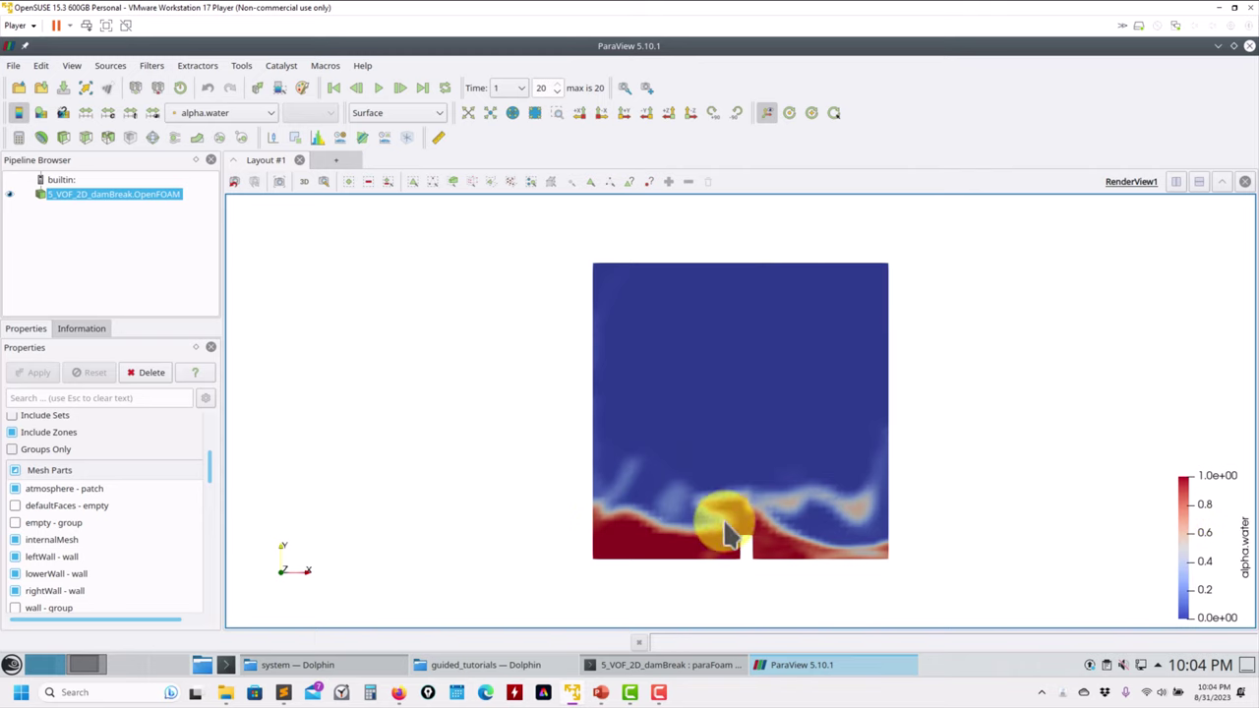
click(335, 89)
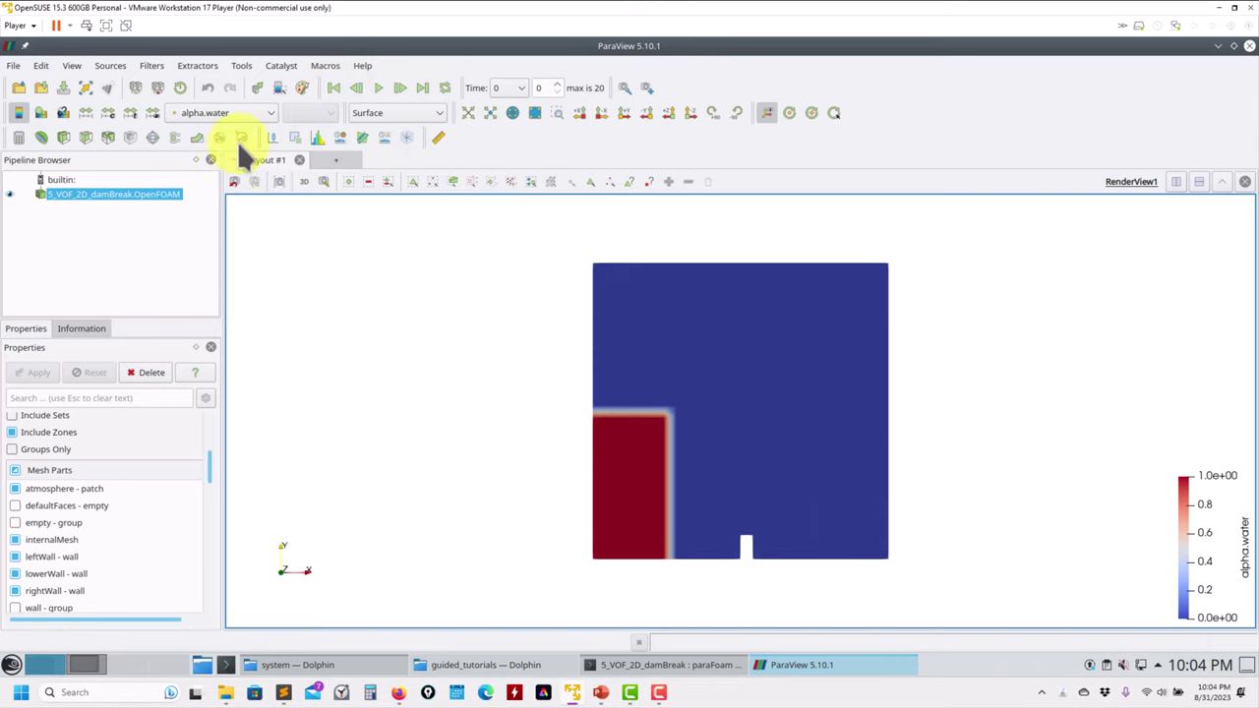
Colour the domain by cell-centred alpha.water for a sharp water interface
click(264, 112)
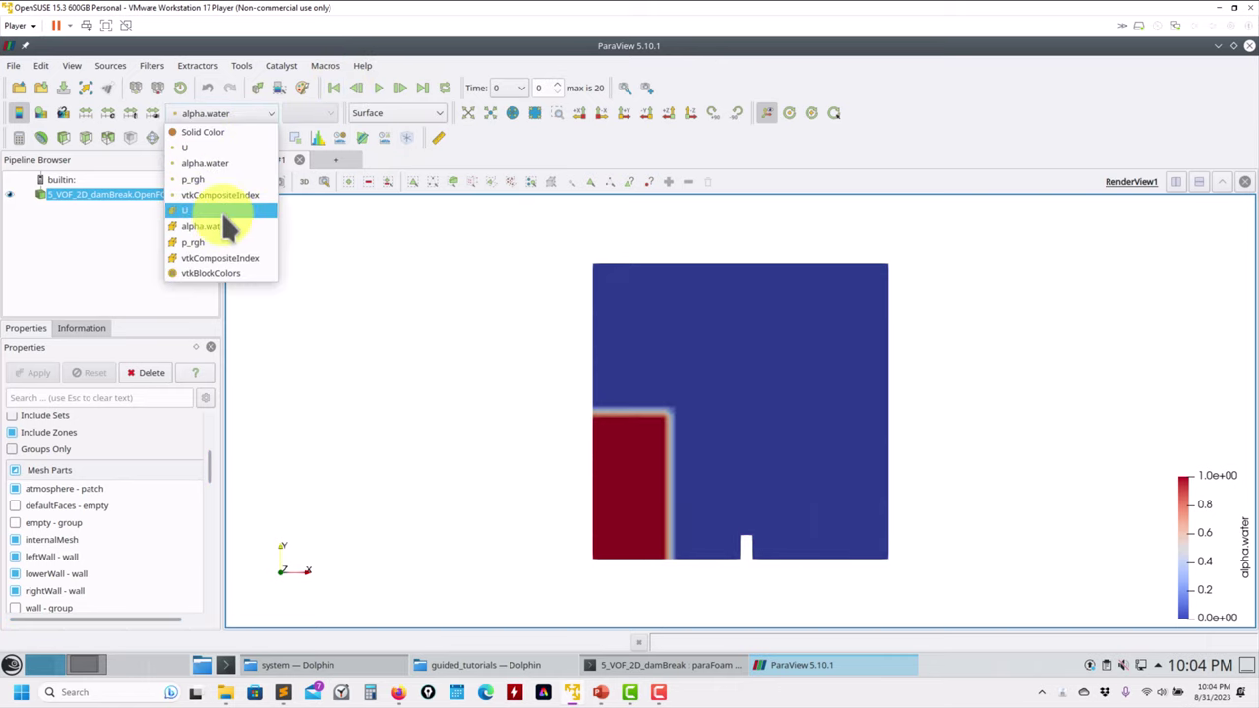
click(233, 161)
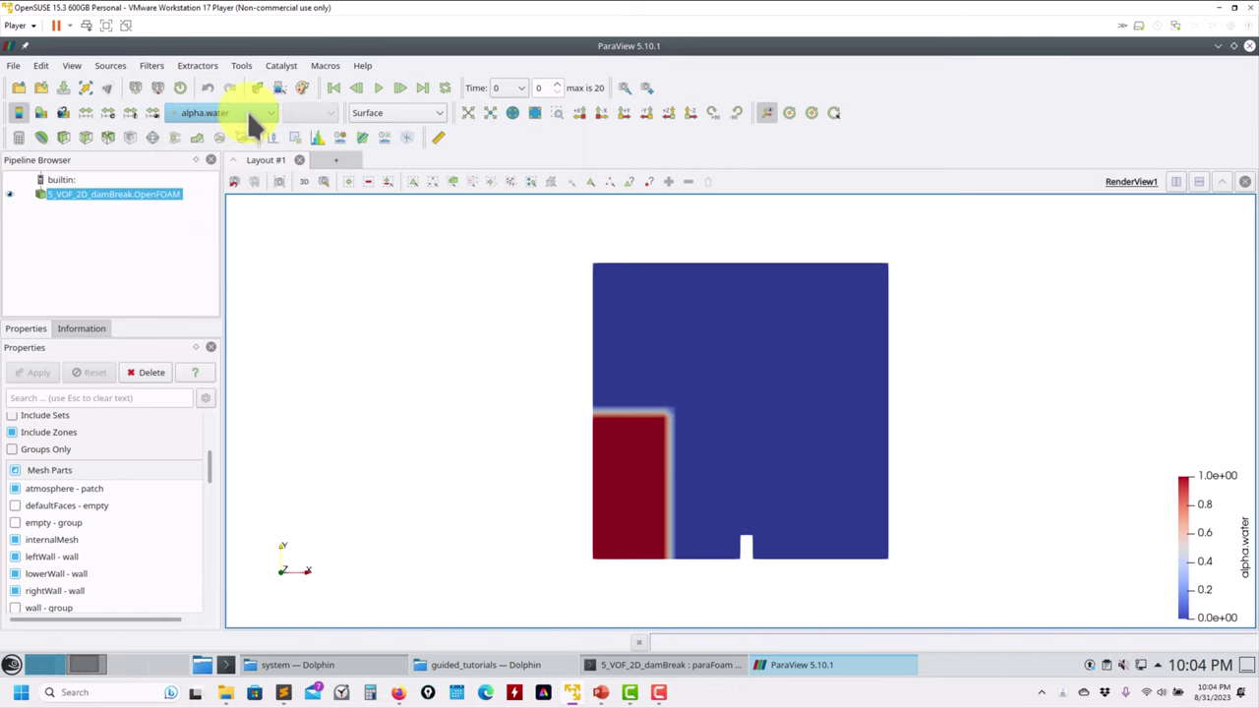
click(247, 110)
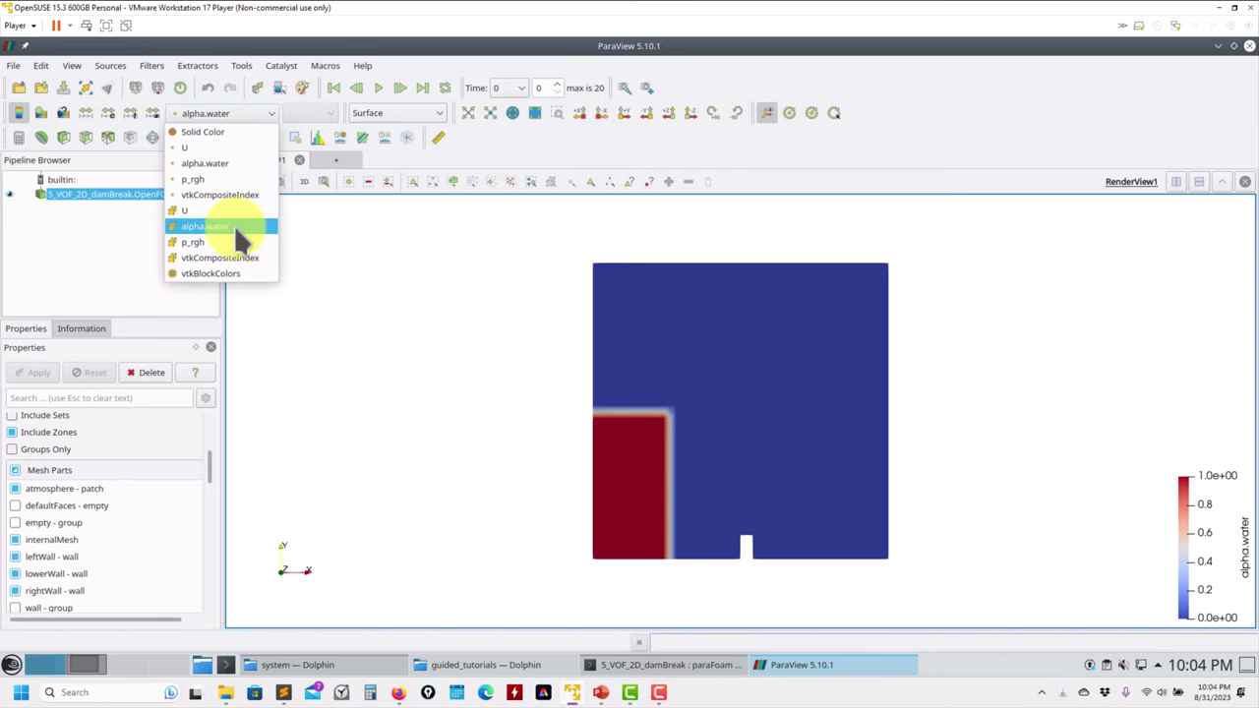
click(234, 225)
Switch the representation to Surface With Edges to show the mesh cells
scroll(617, 522, up, 5)
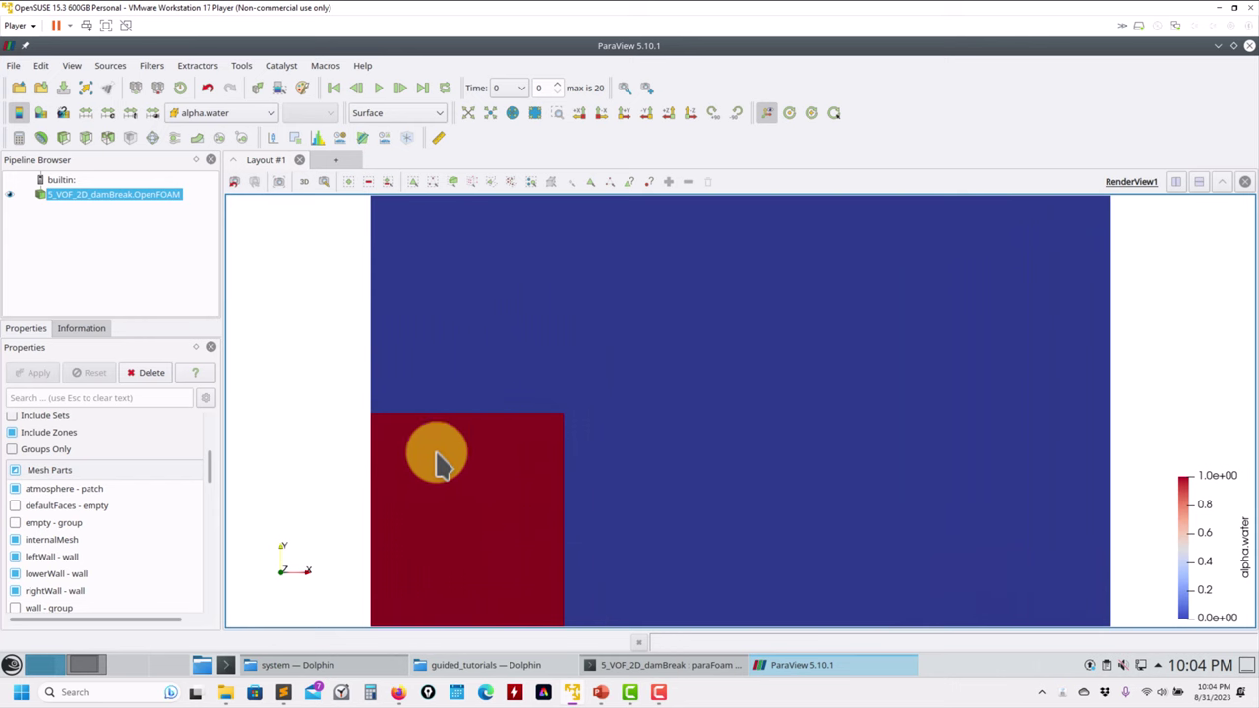
click(442, 114)
click(425, 226)
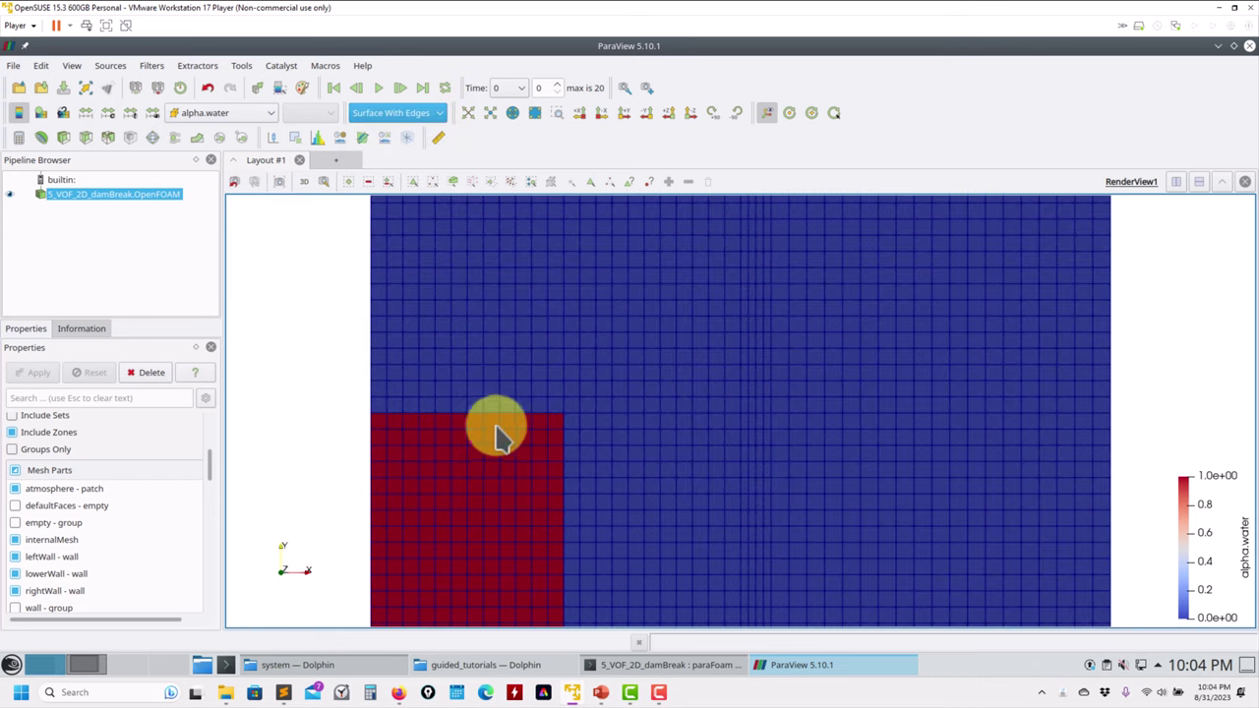
scroll(520, 520, up, 2)
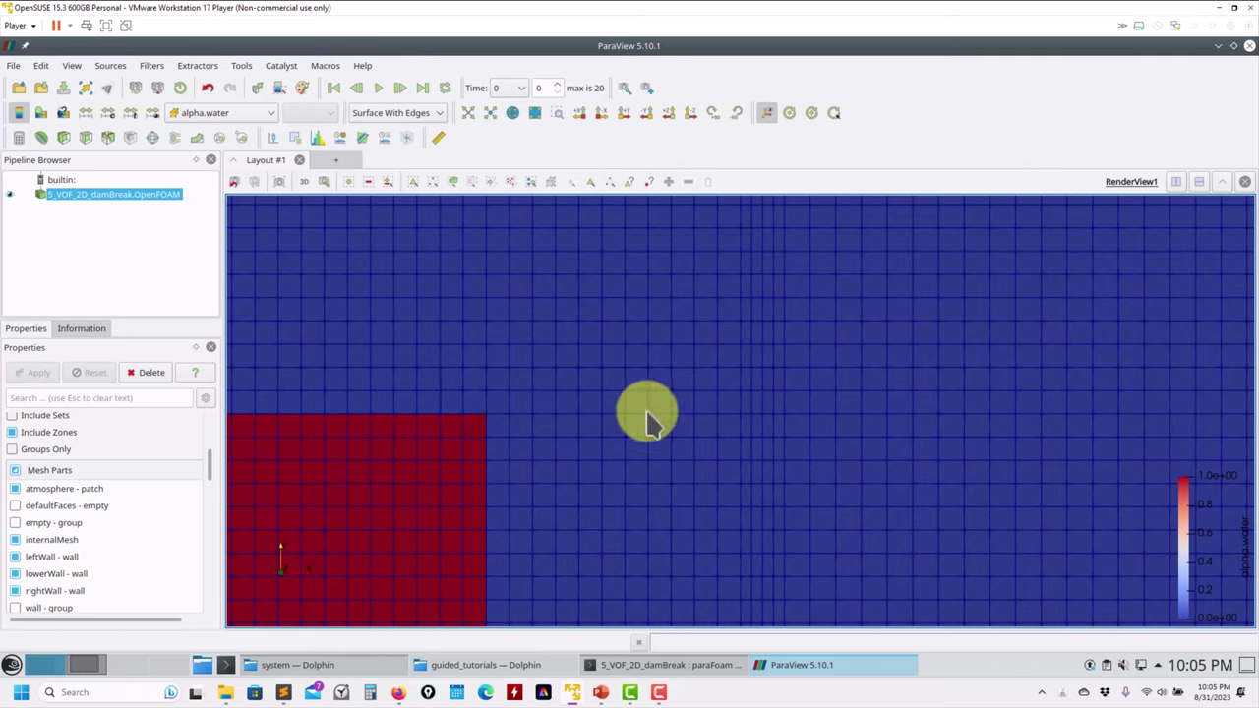
click(601, 692)
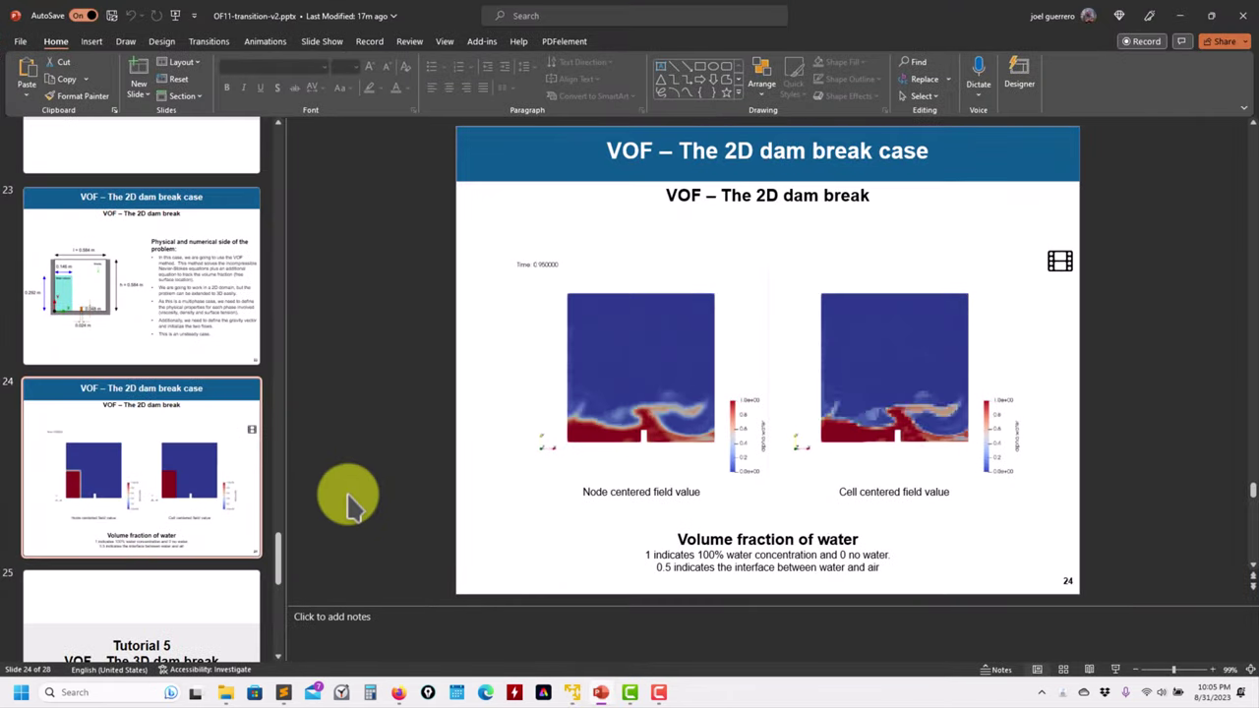
scroll(355, 499, down, 1)
scroll(290, 482, down, 1)
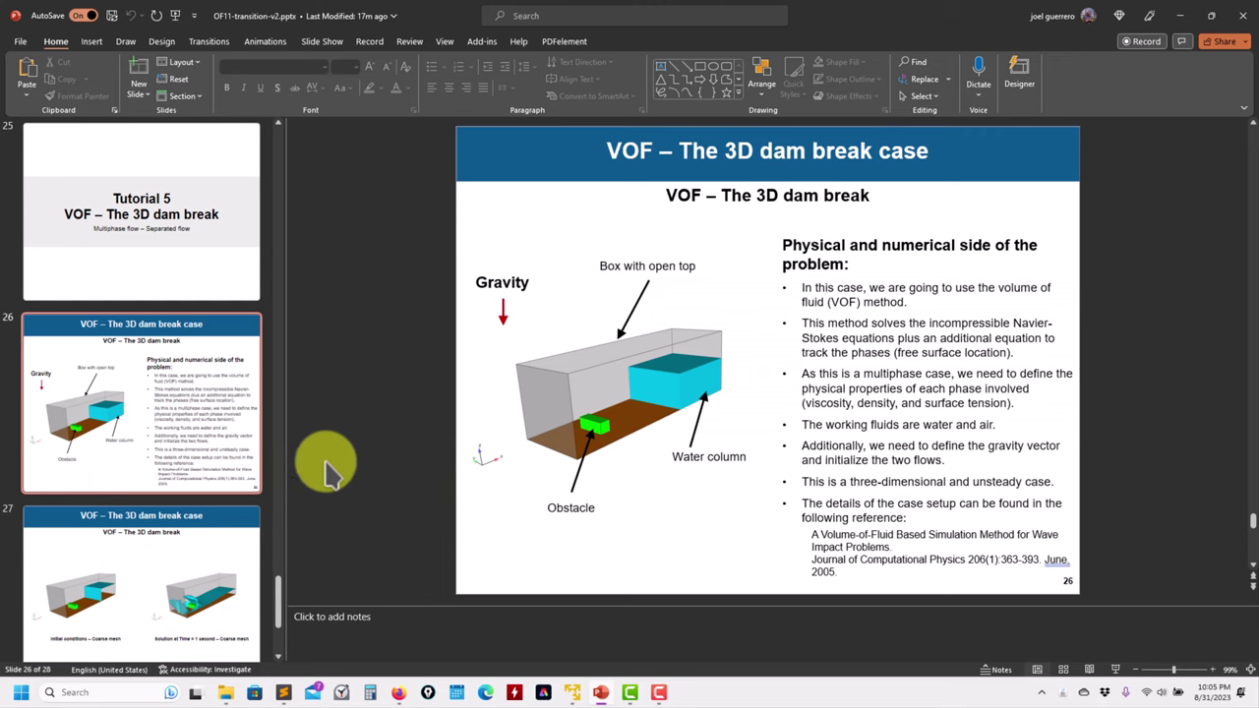
scroll(301, 360, up, 2)
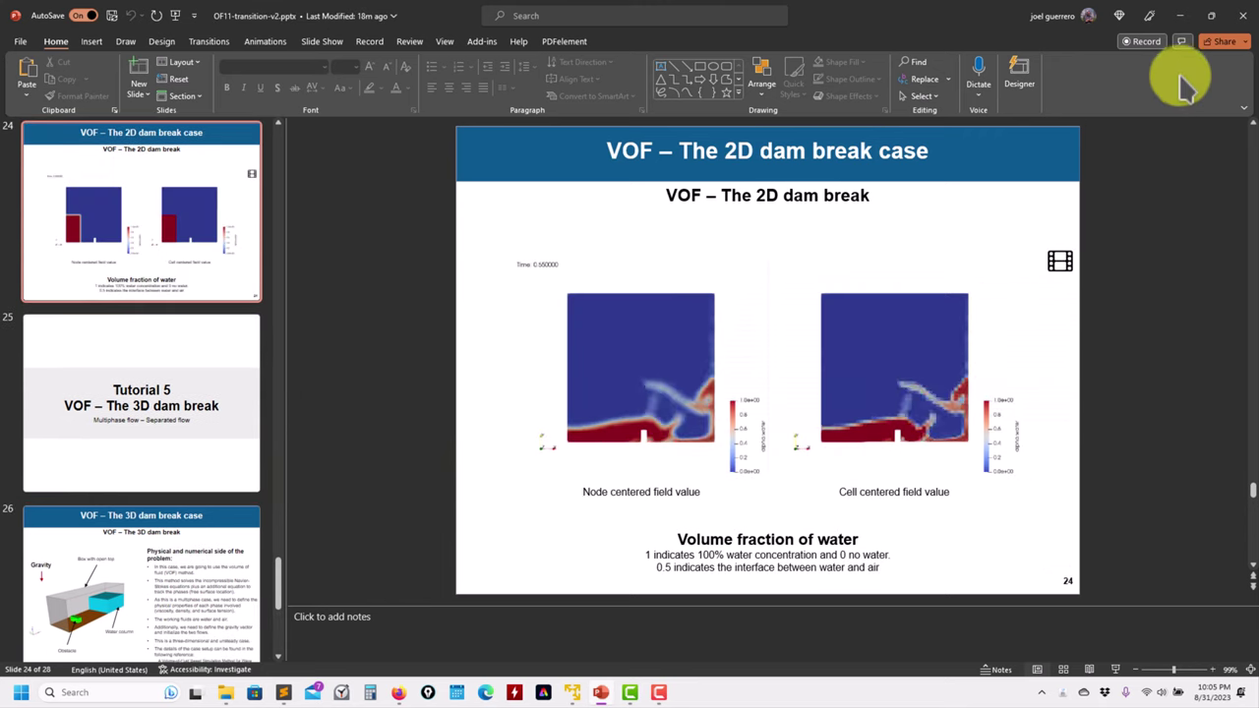
click(1180, 16)
Zoom the render view to fit the whole dam-break mesh, water column at lower left
scroll(728, 413, up, 1)
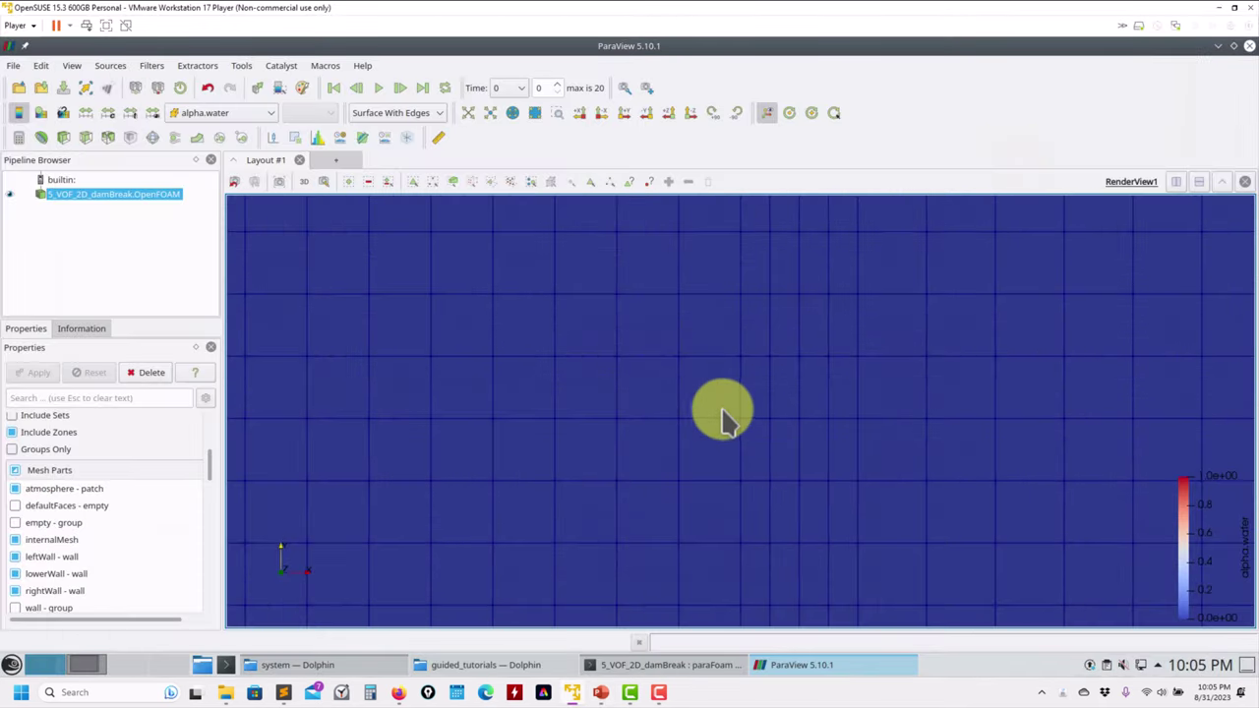
scroll(726, 418, down, 5)
scroll(725, 422, up, 3)
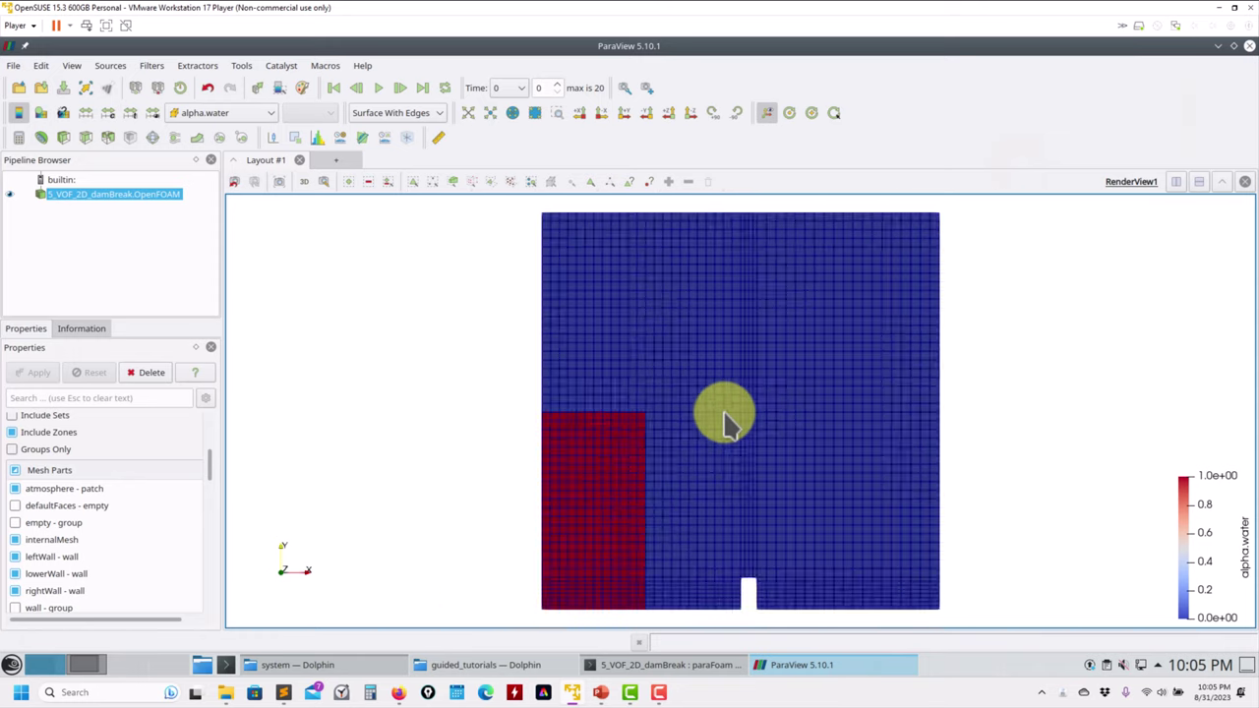
scroll(725, 425, down, 1)
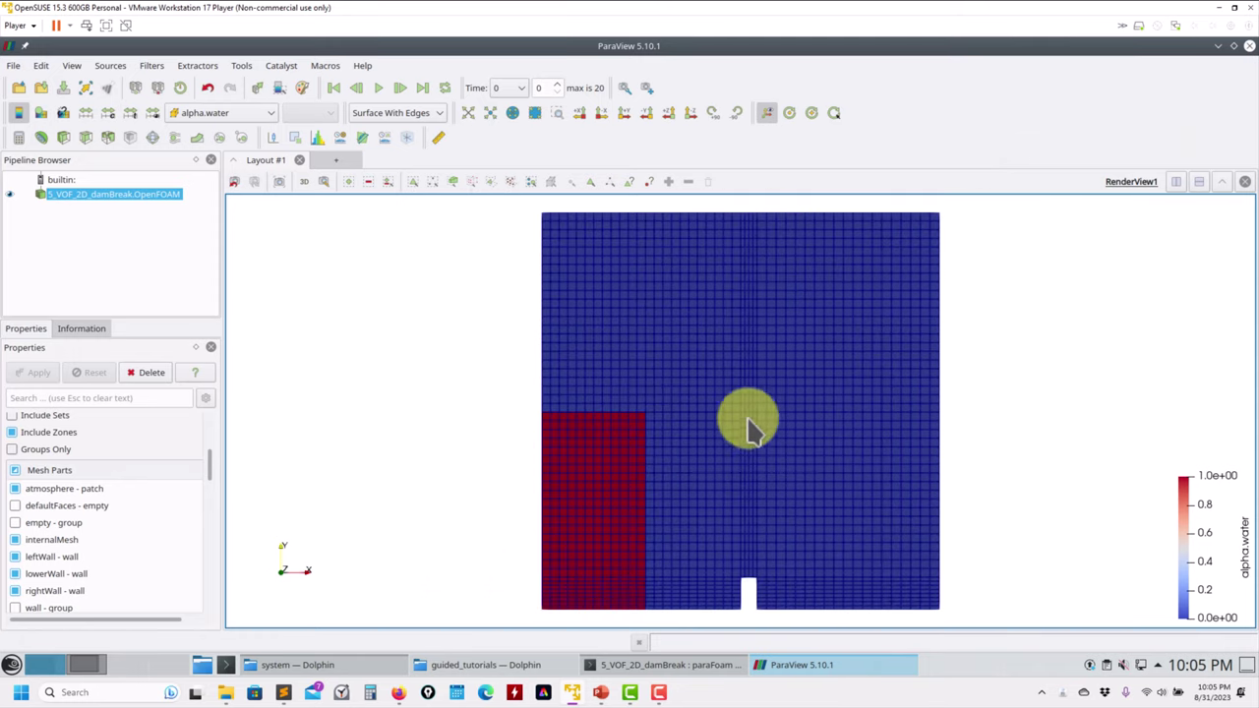